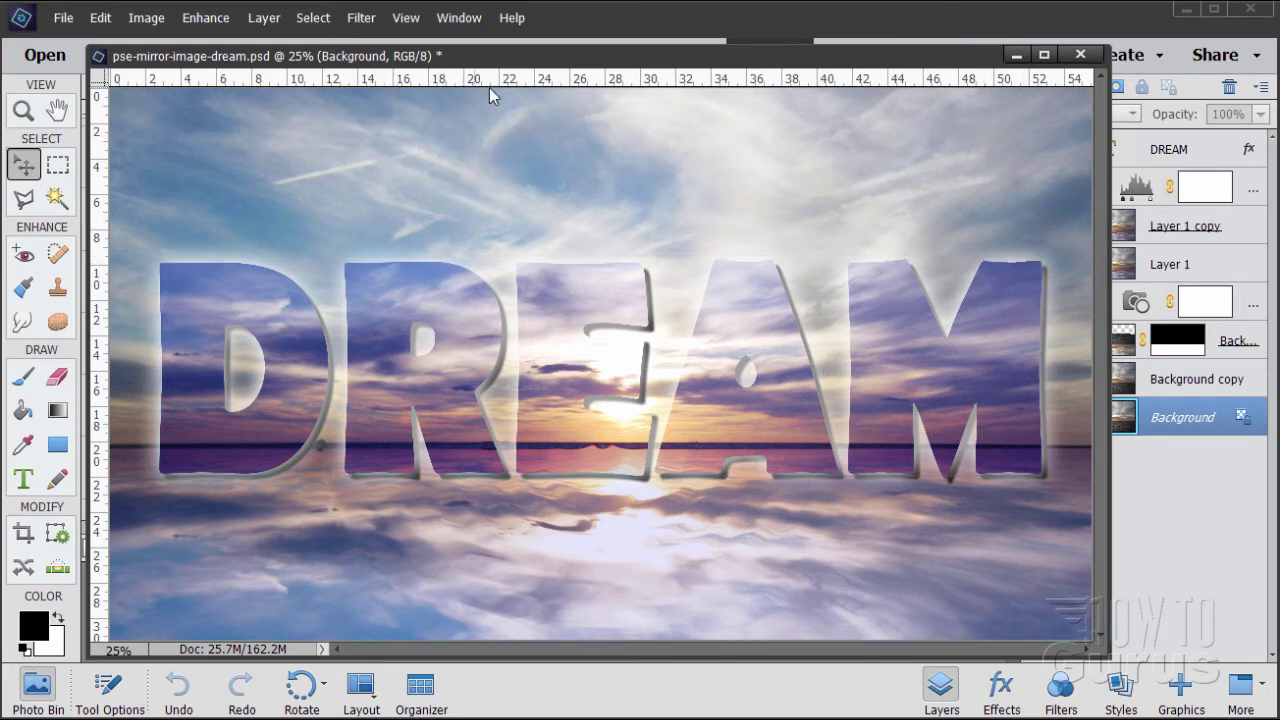
# Step: Close the finished DREAM composite document
pyautogui.click(1080, 55)
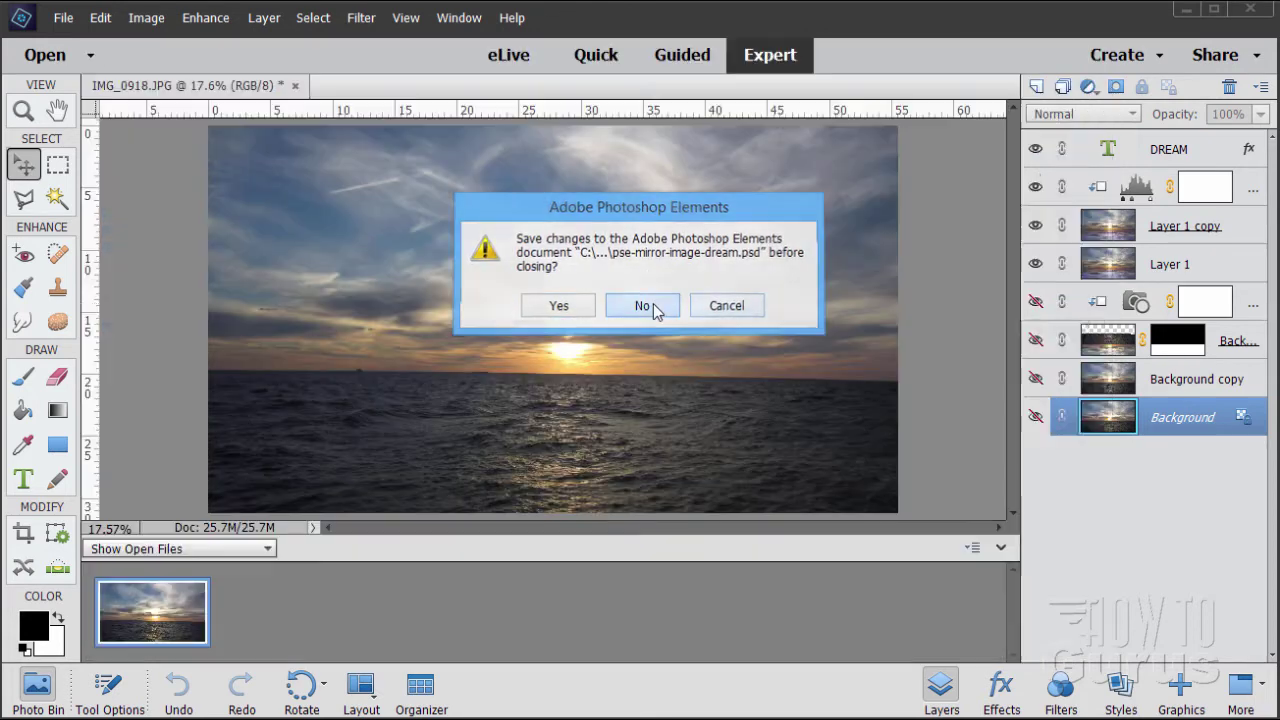
# Step: Discard the DREAM changes, try and remove a horizon guide, then select the Straighten tool
pyautogui.click(645, 306)
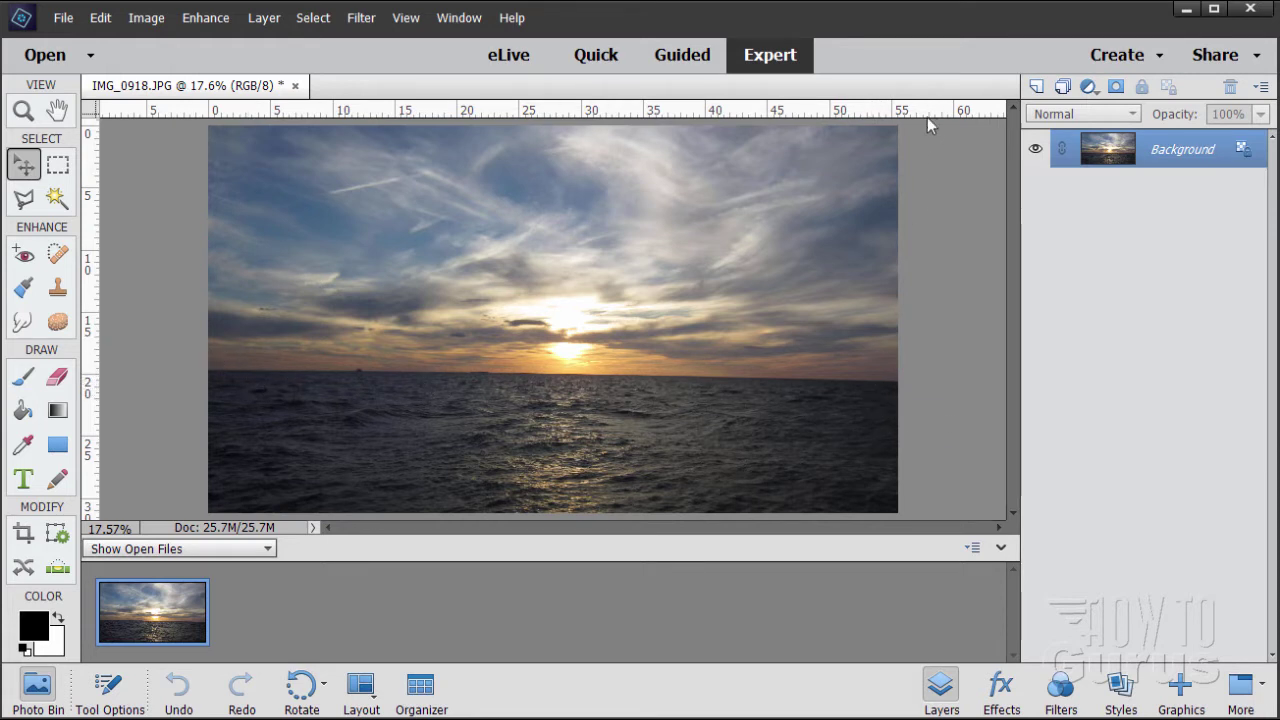
pyautogui.moveTo(926, 112); pyautogui.dragTo(960, 368)
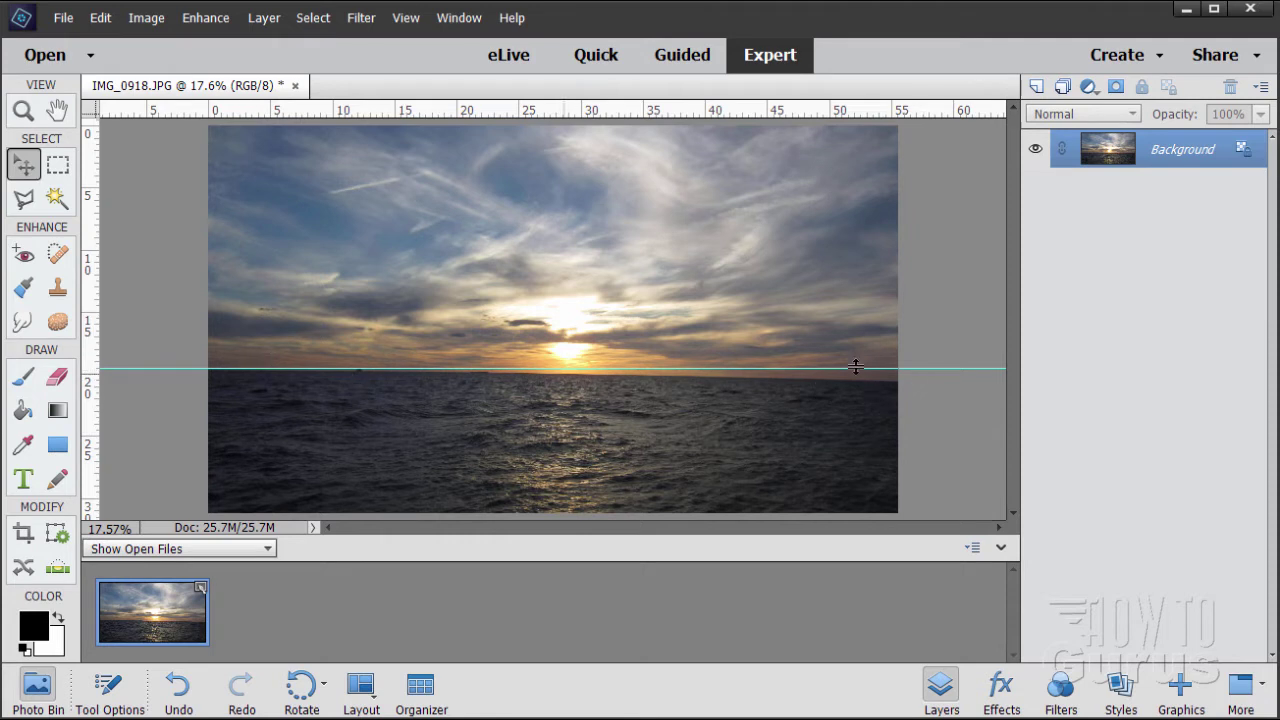
pyautogui.moveTo(953, 376); pyautogui.dragTo(943, 103)
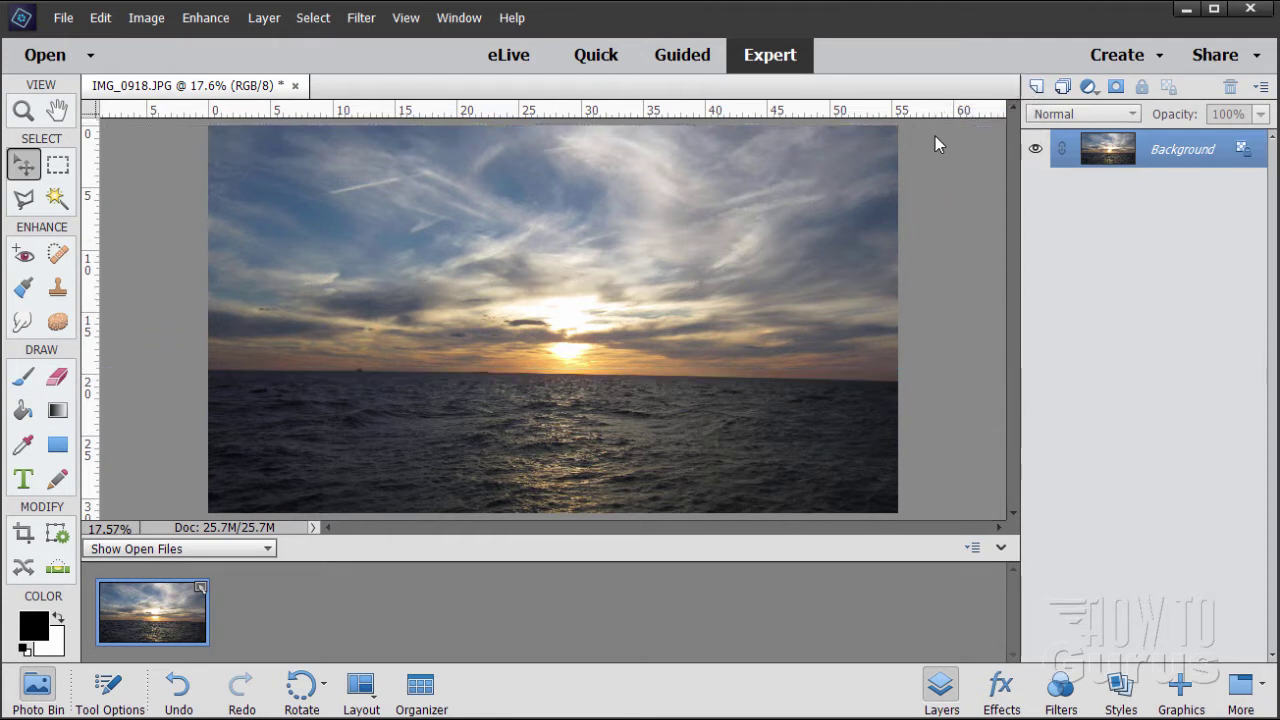
pyautogui.click(57, 569)
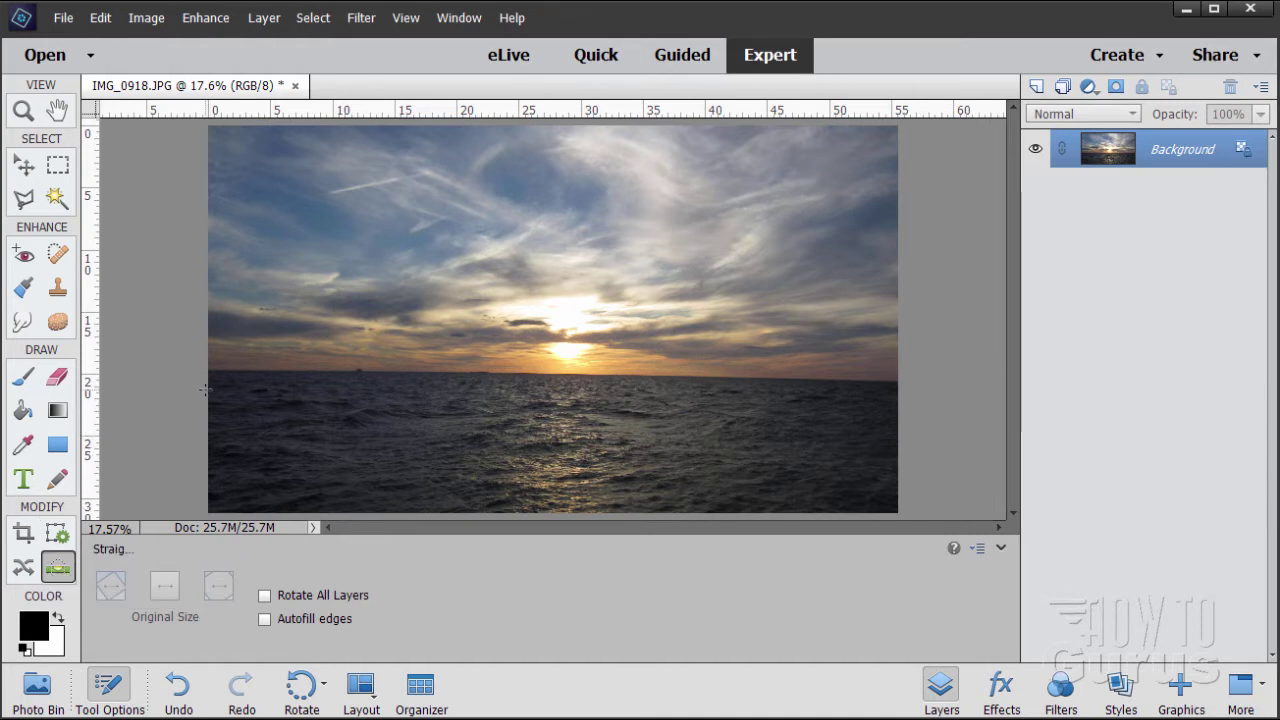
# Step: Duplicate the Background layer as Background copy and hide the original
pyautogui.press('v')
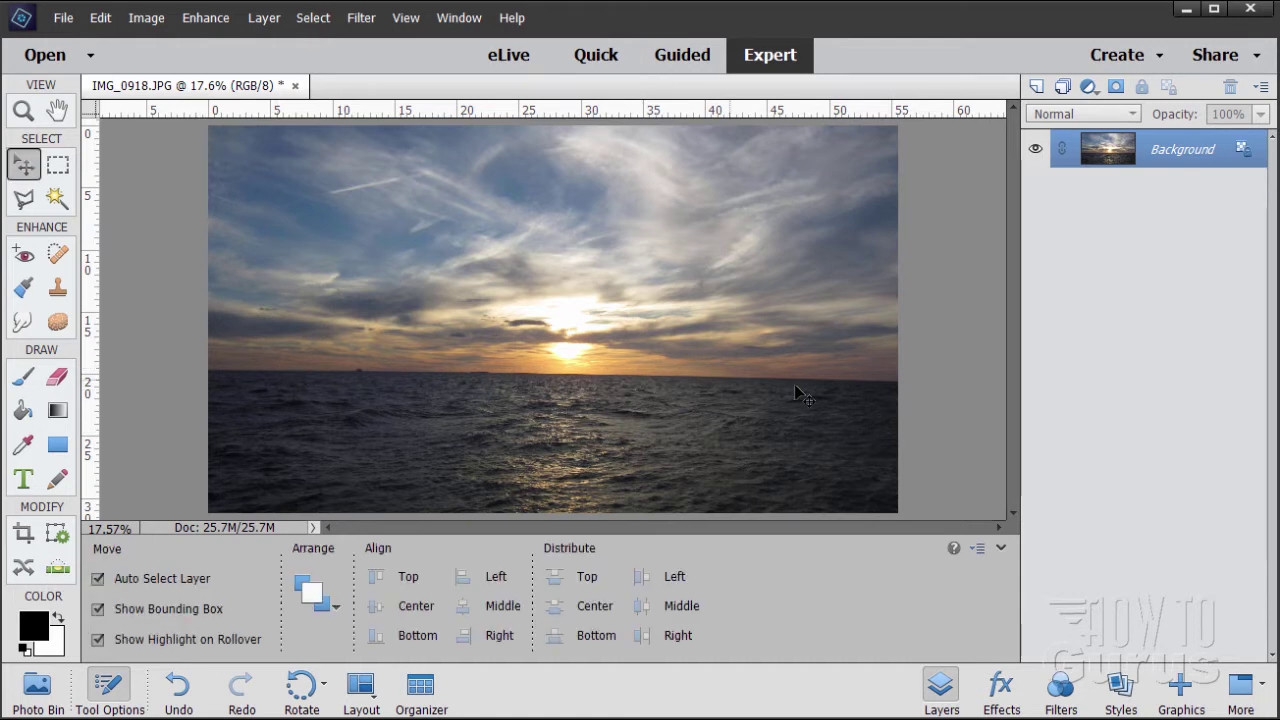
pyautogui.moveTo(1161, 153); pyautogui.dragTo(1036, 87)
pyautogui.click(1037, 188)
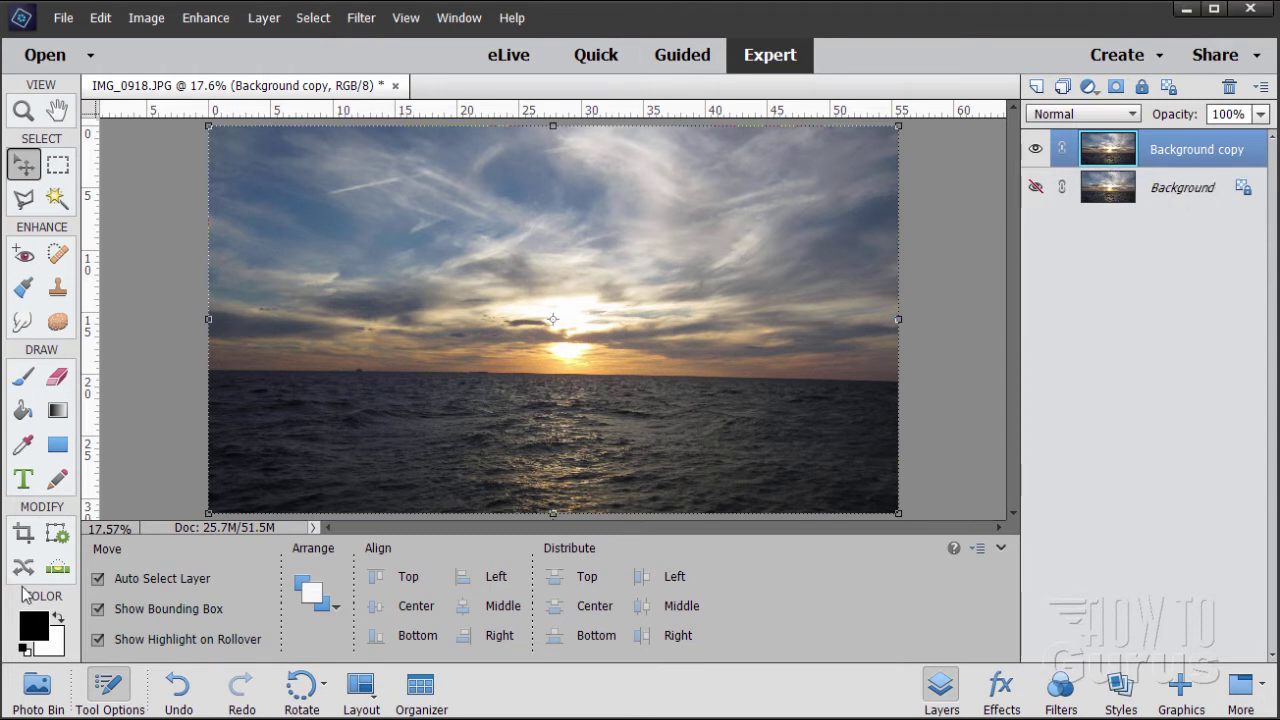
# Step: Straighten only the Background copy by tracing along the horizon, with Rotate All Layers off
pyautogui.click(58, 569)
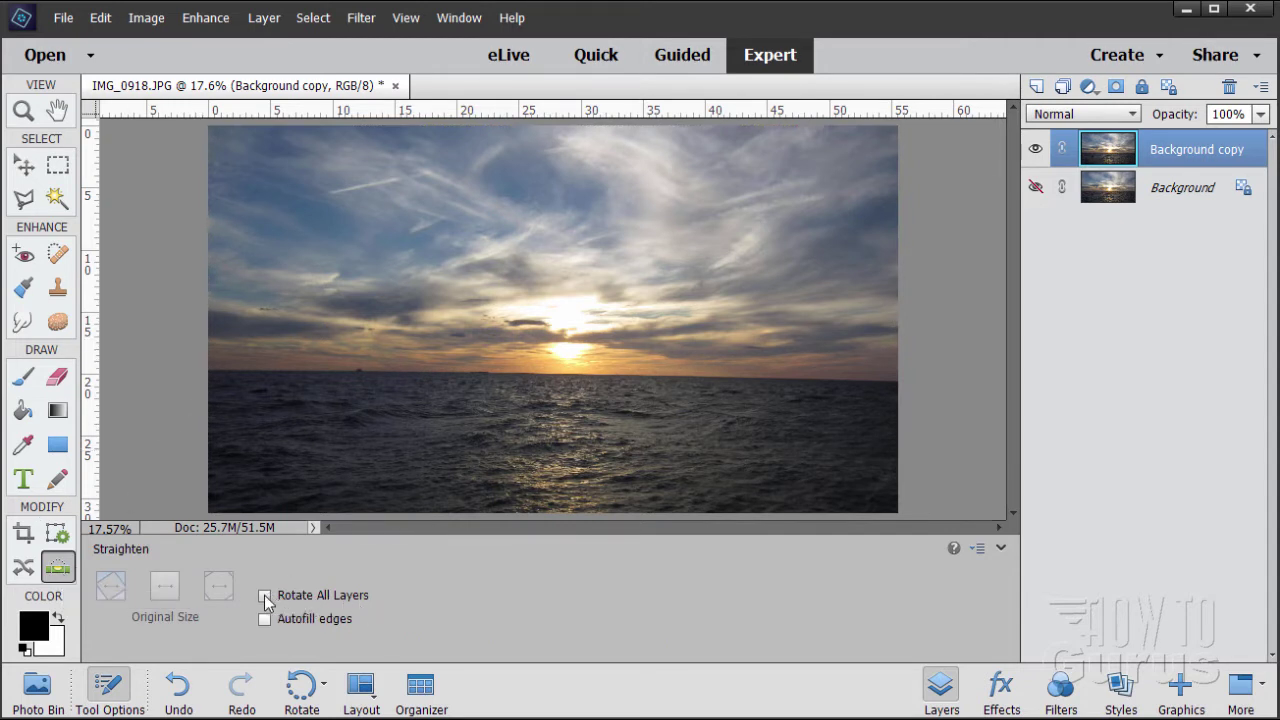
pyautogui.click(265, 597)
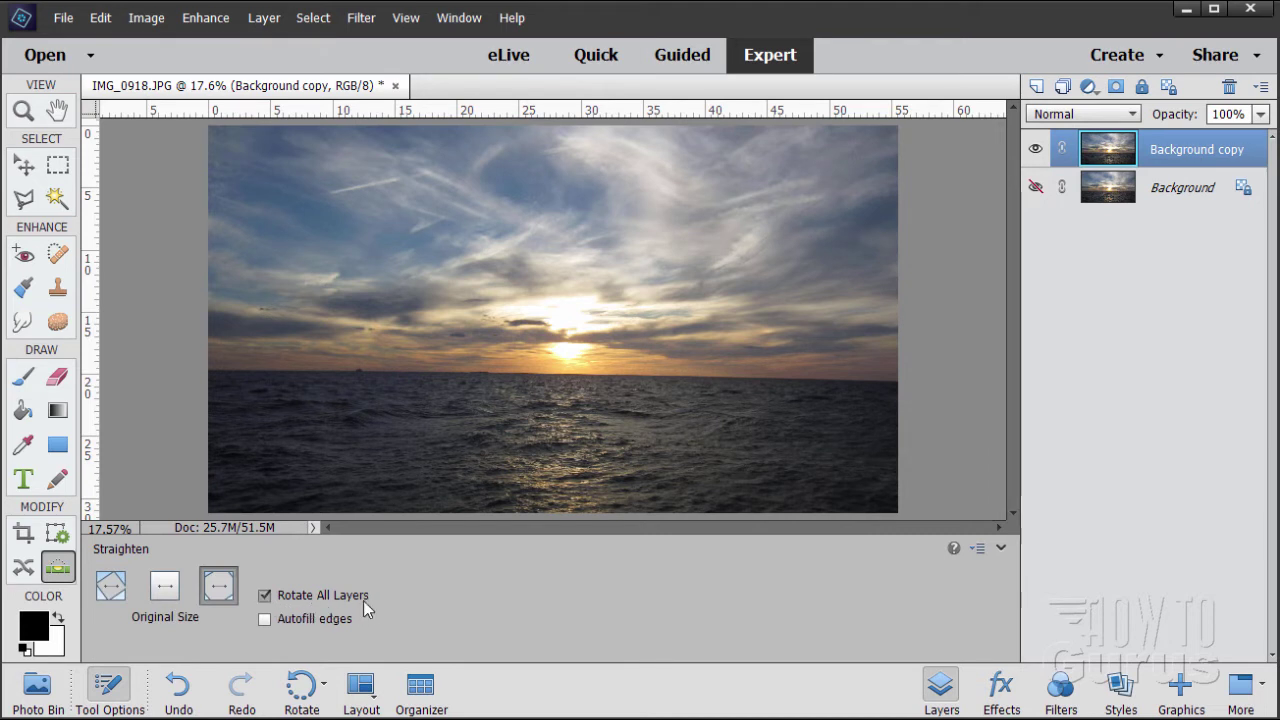
pyautogui.click(265, 597)
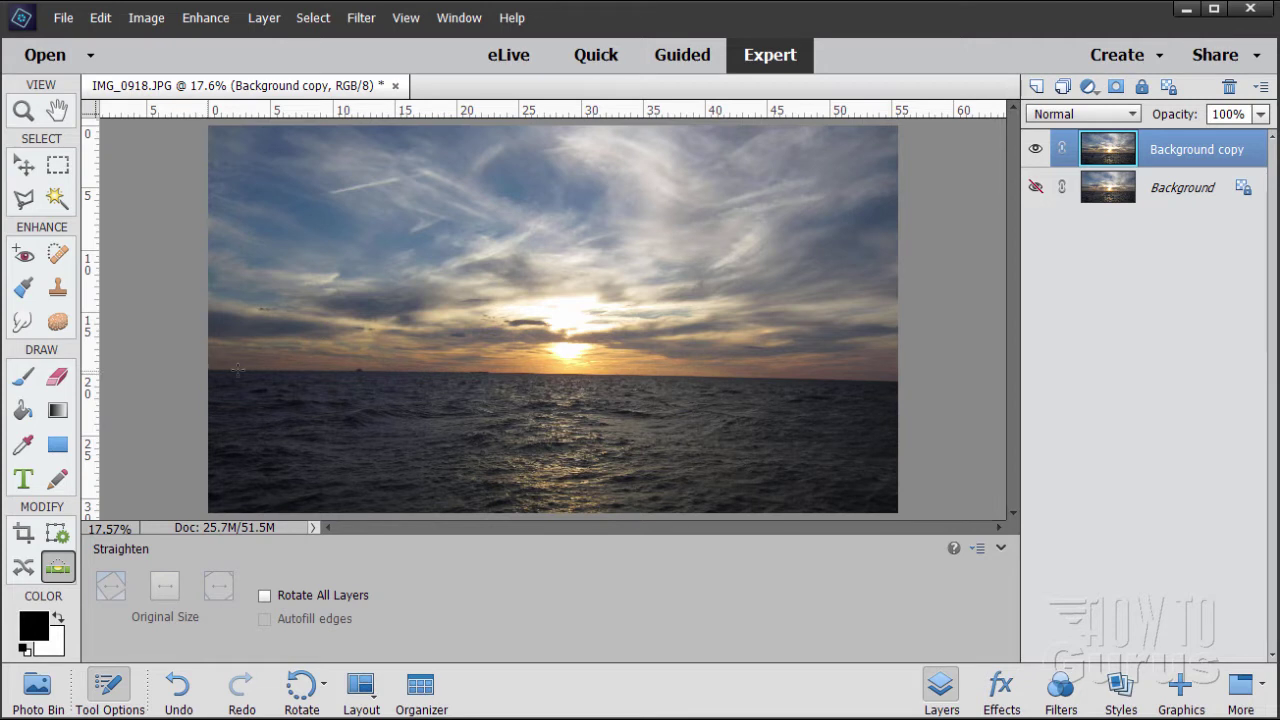
pyautogui.moveTo(266, 371); pyautogui.dragTo(900, 382)
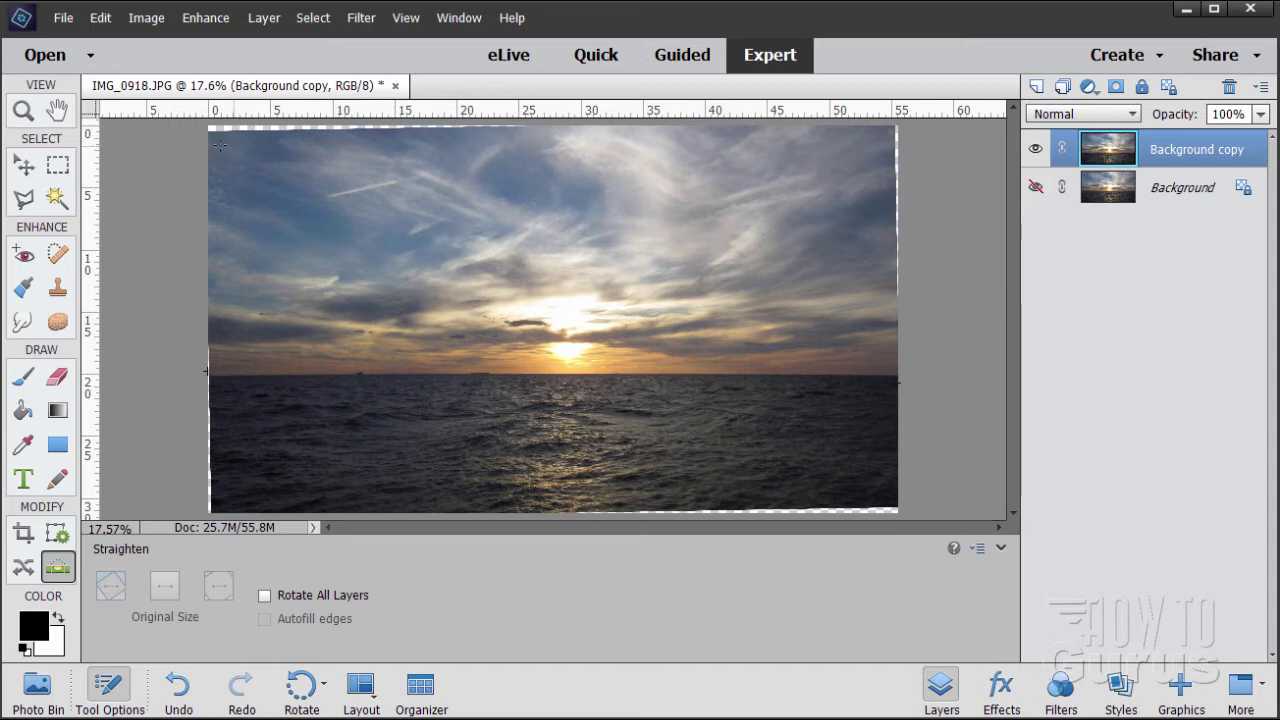
# Step: Scale Background copy up to about 103.87% from its corners and commit
pyautogui.click(24, 165)
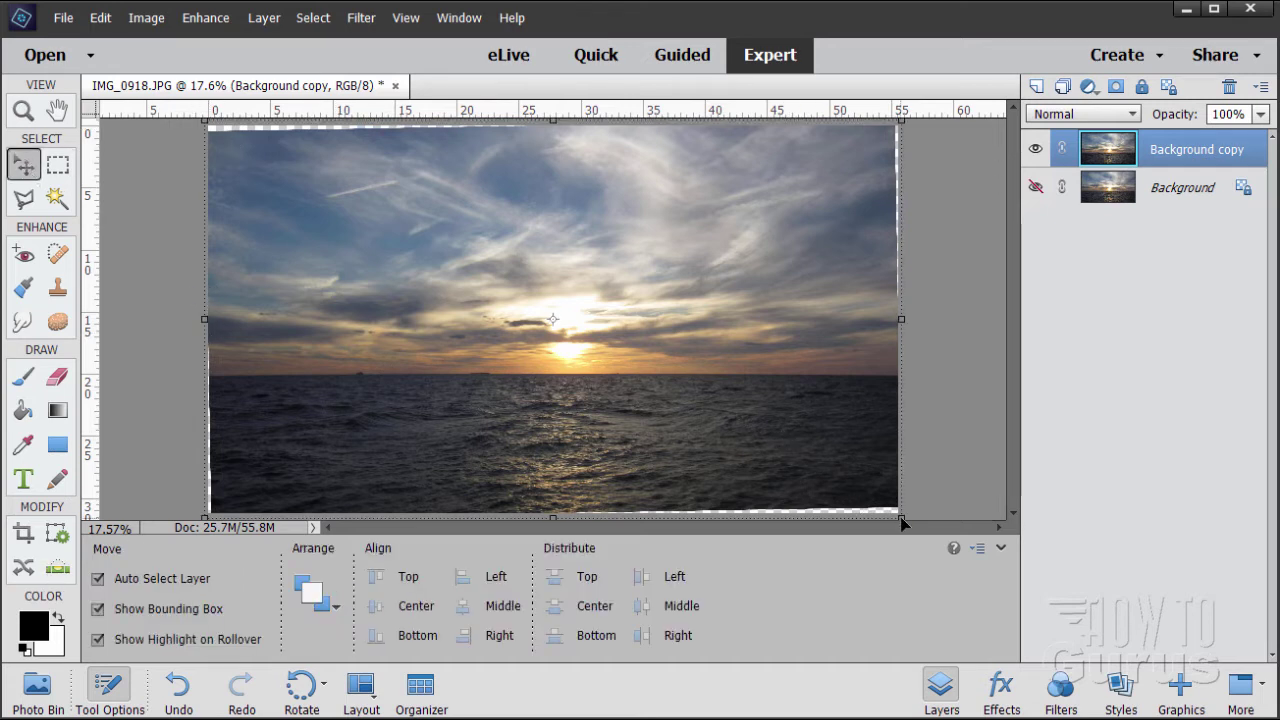
pyautogui.moveTo(902, 522); pyautogui.dragTo(913, 527)
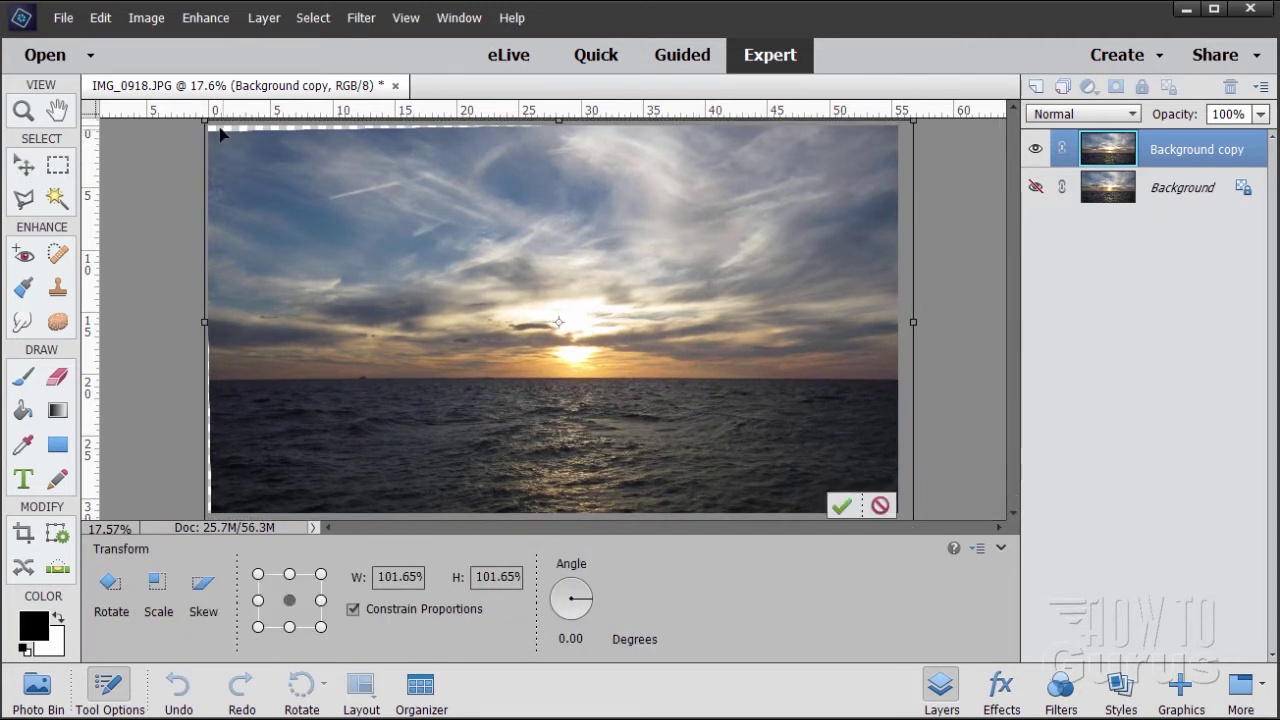
pyautogui.moveTo(205, 122); pyautogui.dragTo(191, 101)
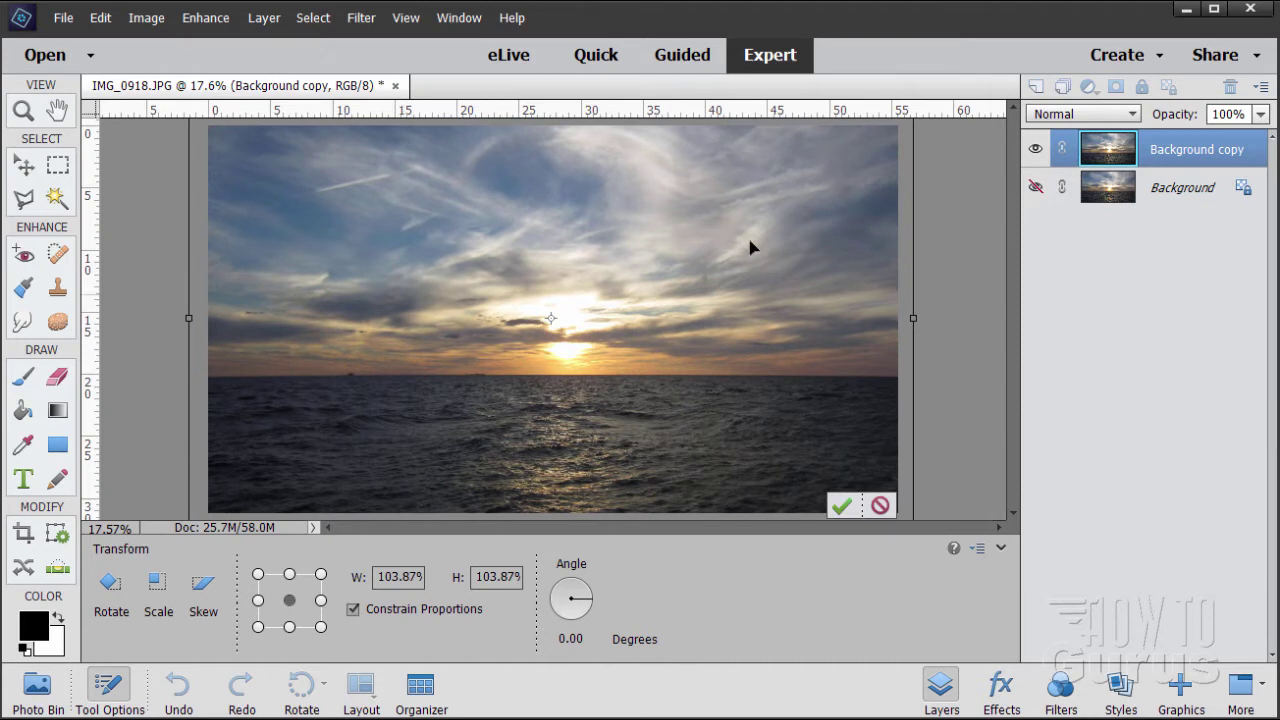
pyautogui.click(841, 505)
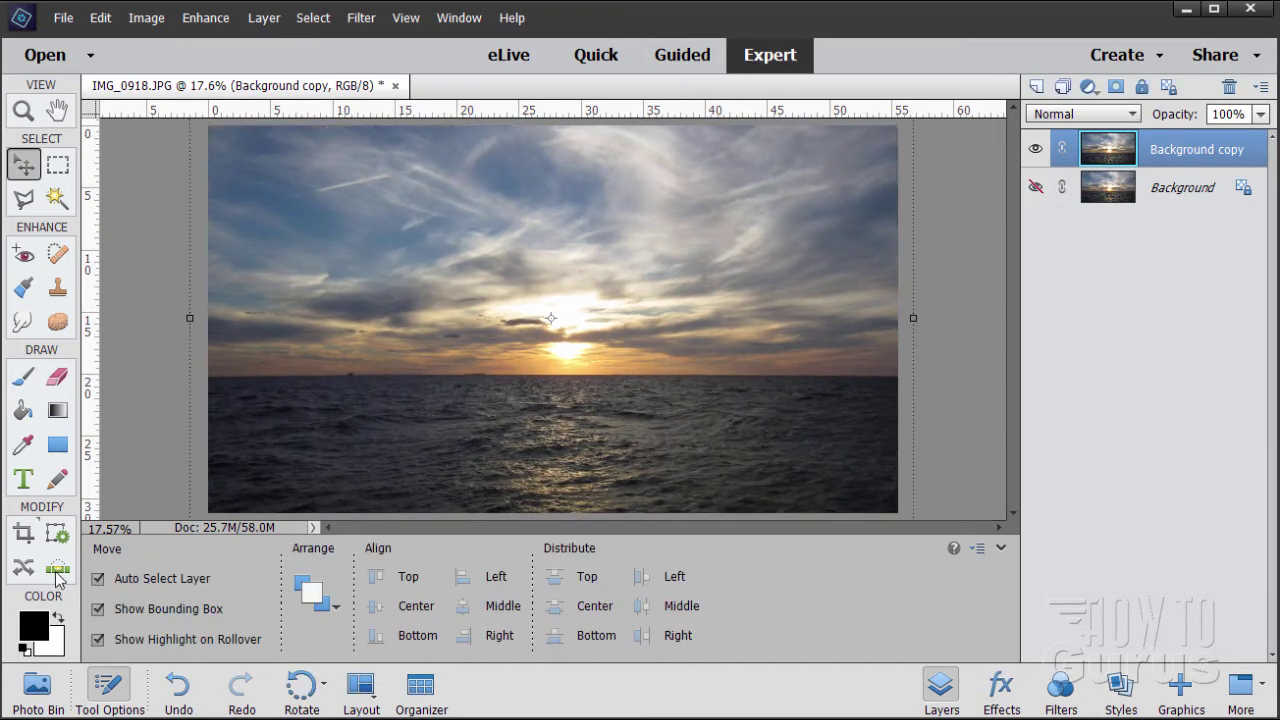
# Step: Hide Background copy, duplicate Background as Background copy 2, and place a horizon guide
pyautogui.click(1035, 149)
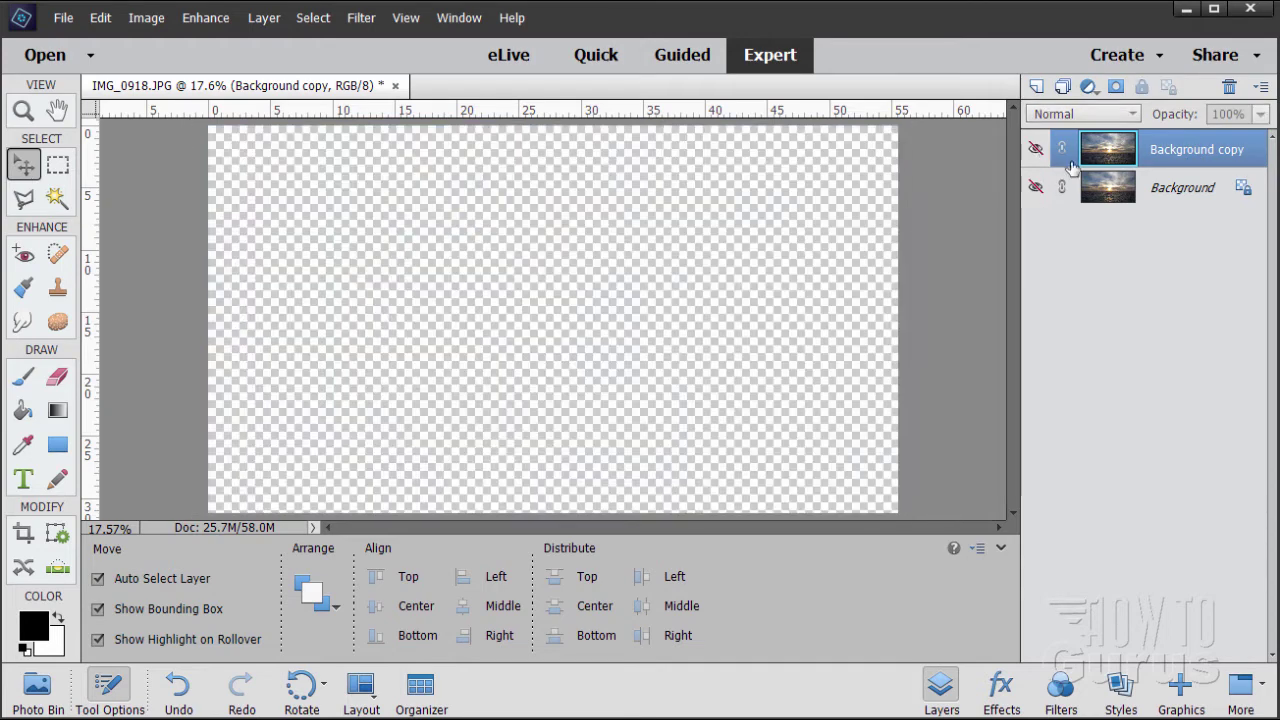
pyautogui.click(1146, 198)
pyautogui.click(1035, 187)
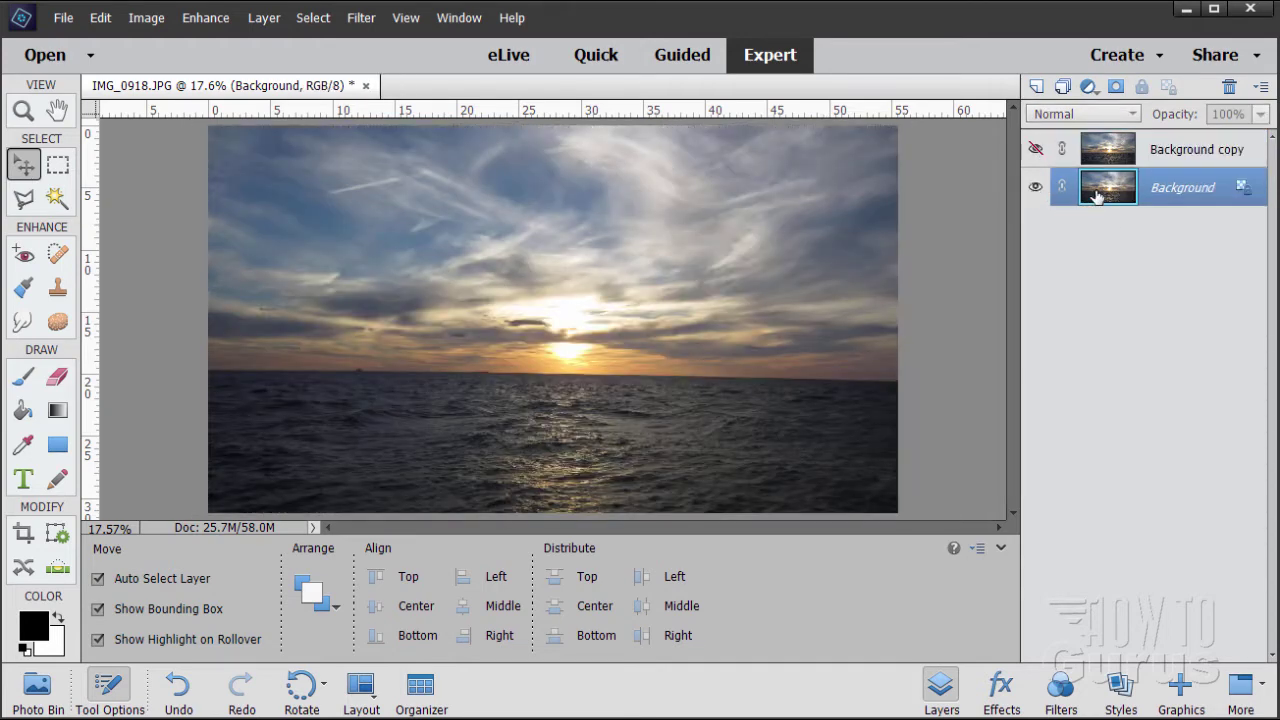
pyautogui.moveTo(1092, 190); pyautogui.dragTo(1037, 87)
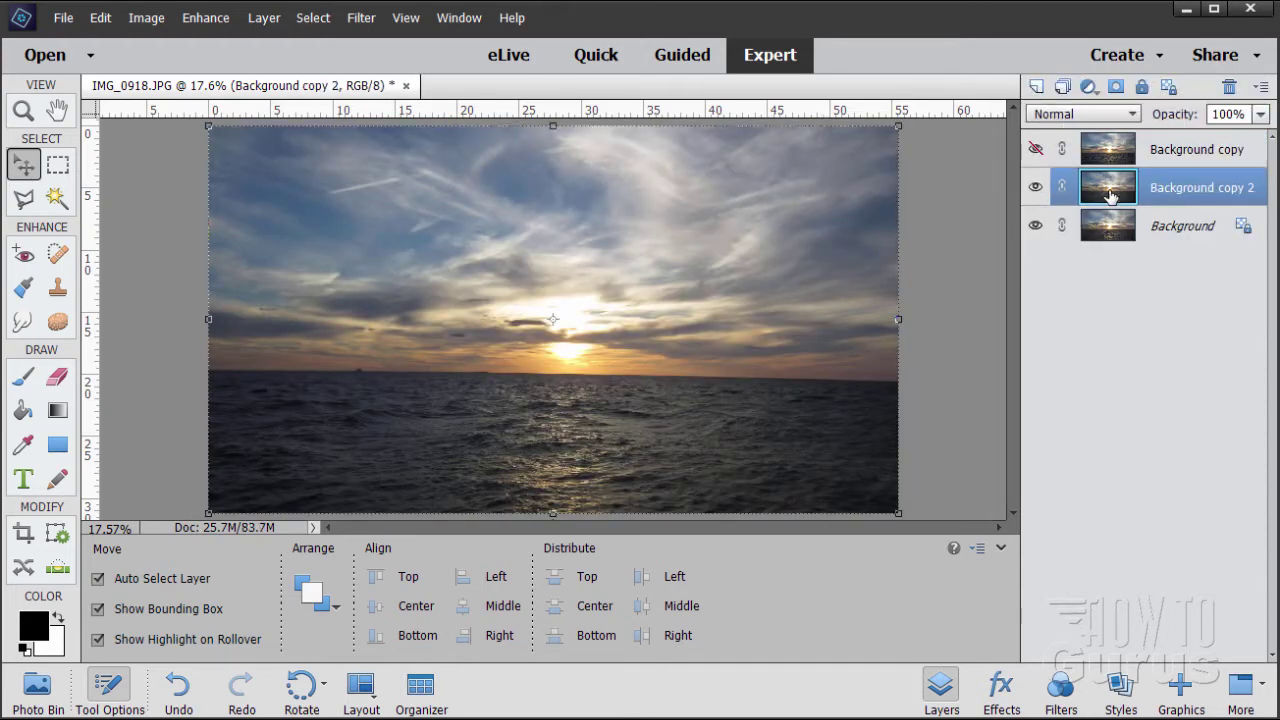
pyautogui.click(1035, 225)
pyautogui.click(1128, 237)
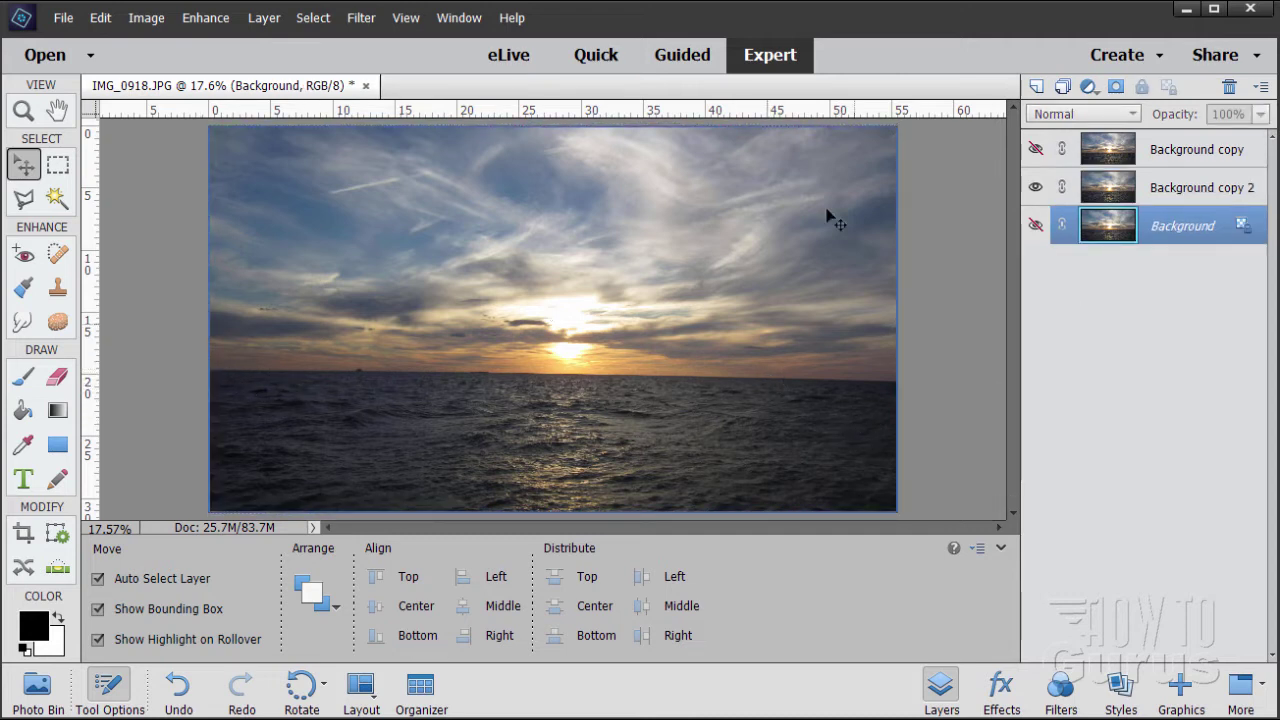
pyautogui.moveTo(817, 110); pyautogui.dragTo(890, 375)
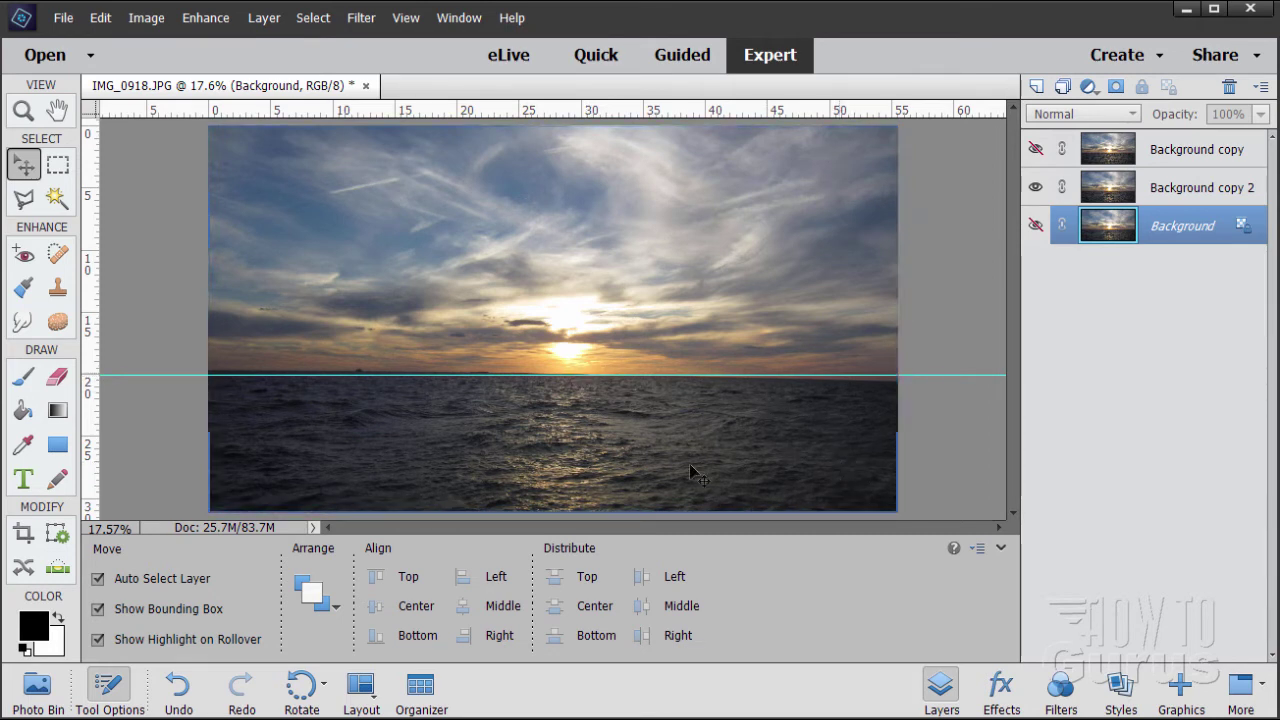
# Step: Free-rotate Background copy 2 by -1.24° so the horizon matches the guide
pyautogui.click(1181, 193)
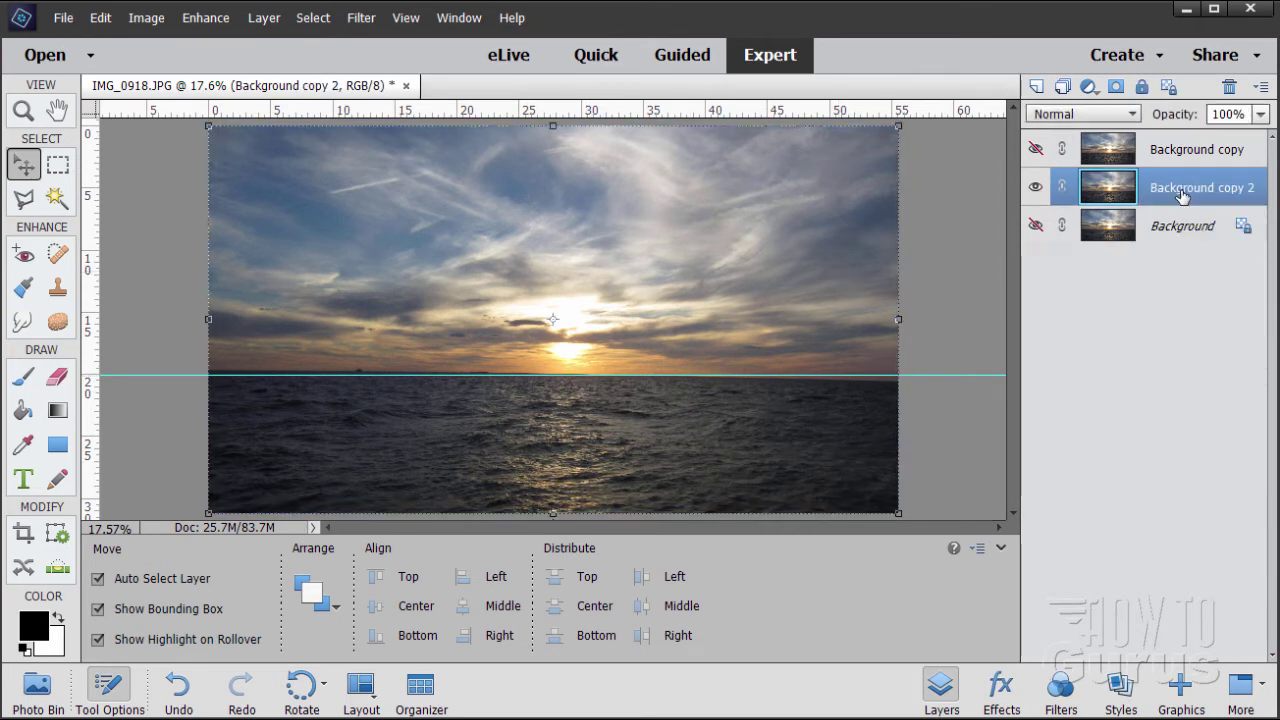
pyautogui.click(147, 18)
pyautogui.moveTo(165, 42)
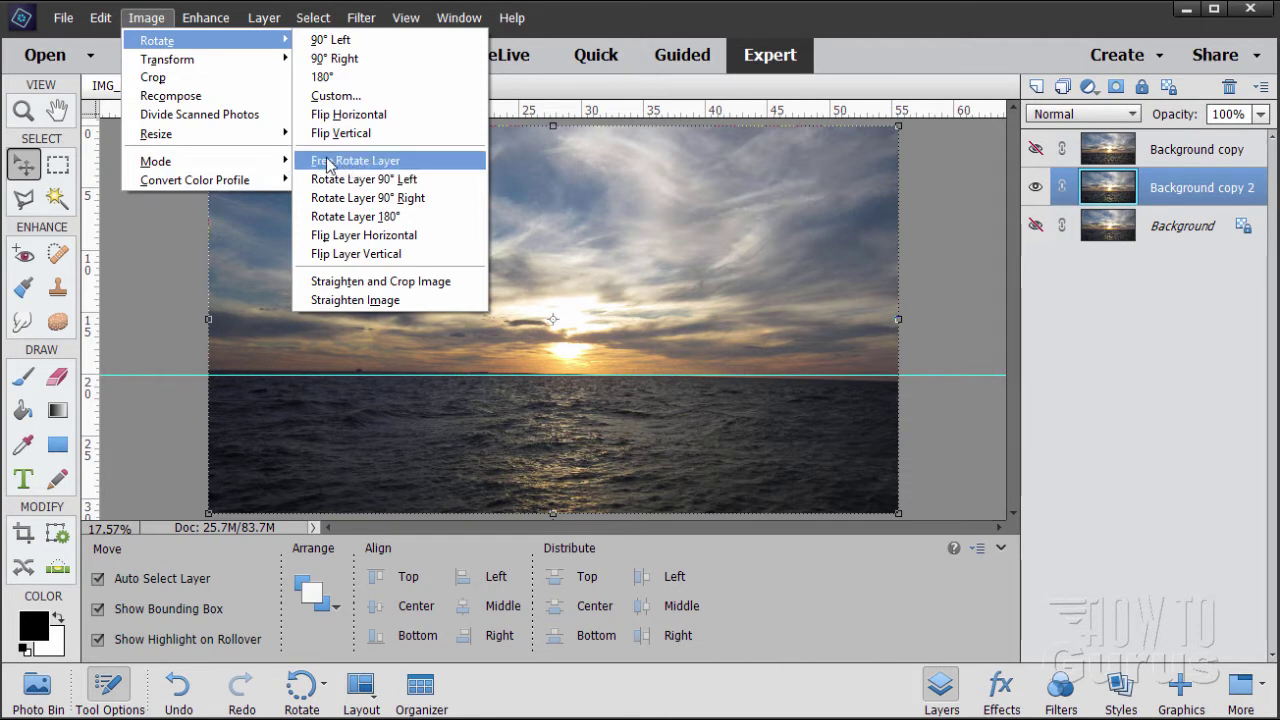
pyautogui.click(400, 164)
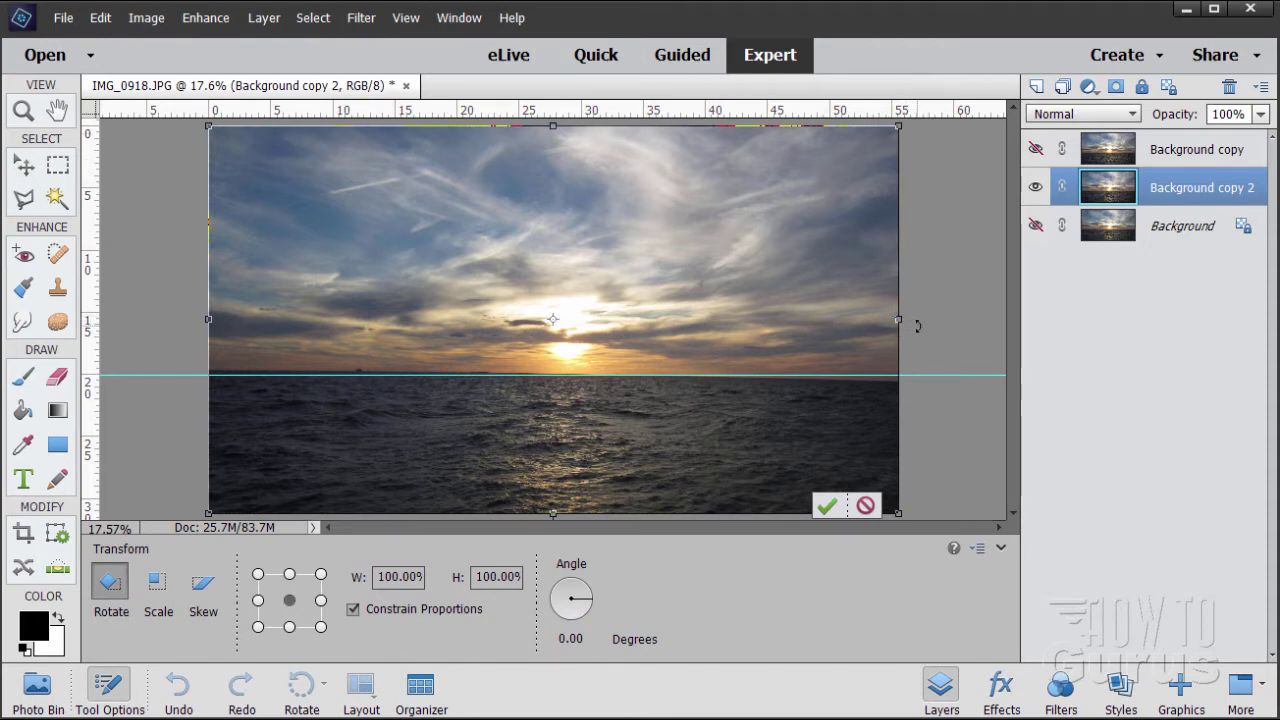
pyautogui.moveTo(917, 325); pyautogui.dragTo(918, 318)
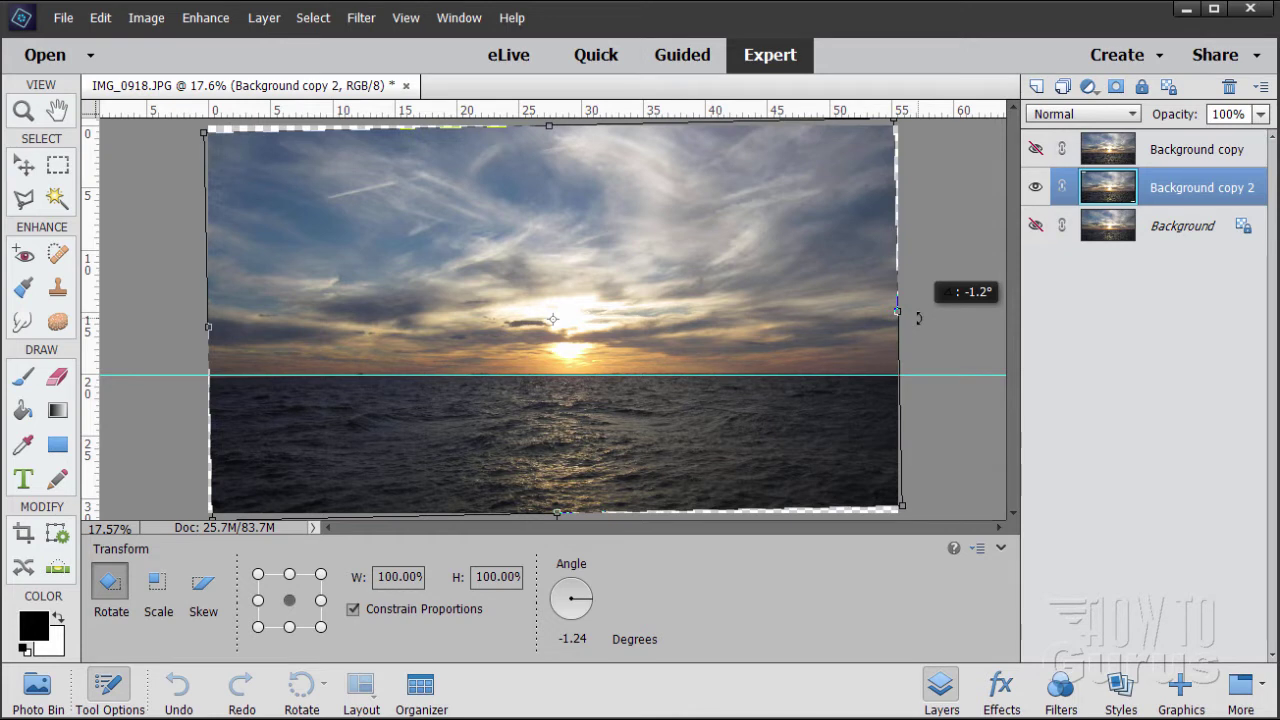
pyautogui.moveTo(918, 318); pyautogui.dragTo(918, 320)
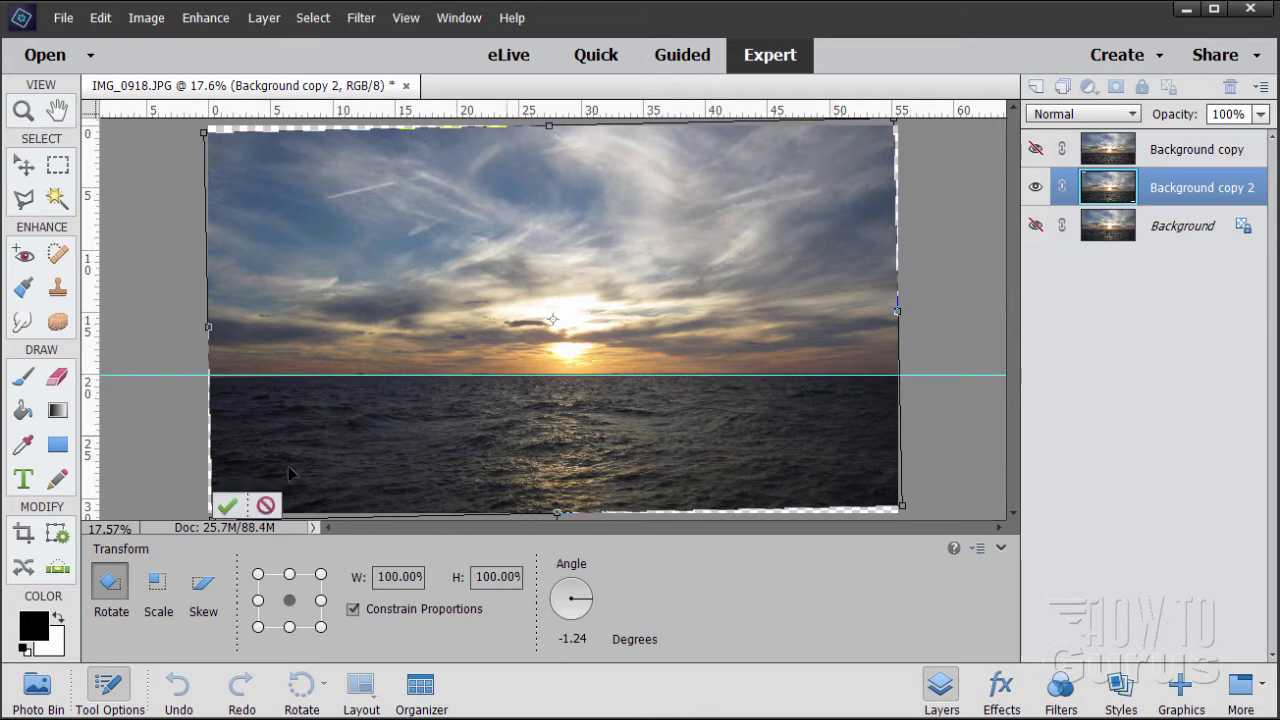
pyautogui.click(228, 506)
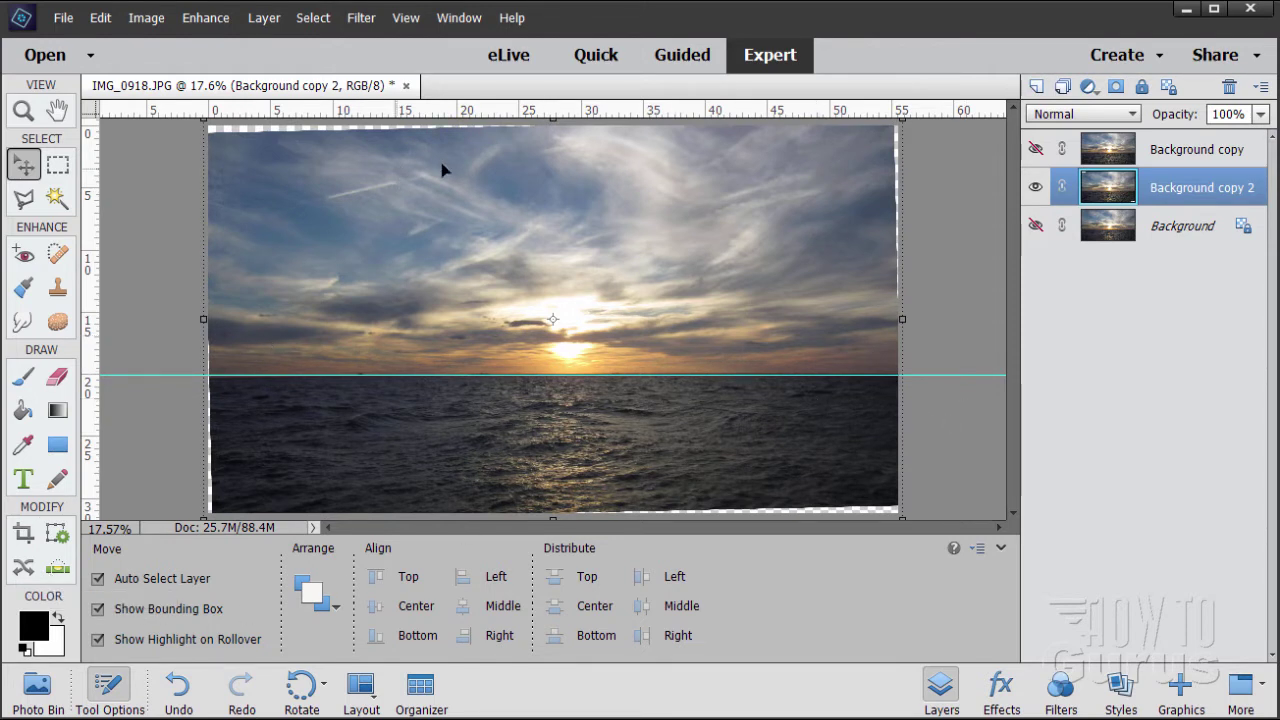
# Step: Delete Background copy 2, reselect Background copy, and clear the horizontal guide
pyautogui.click(1229, 86)
pyautogui.click(559, 291)
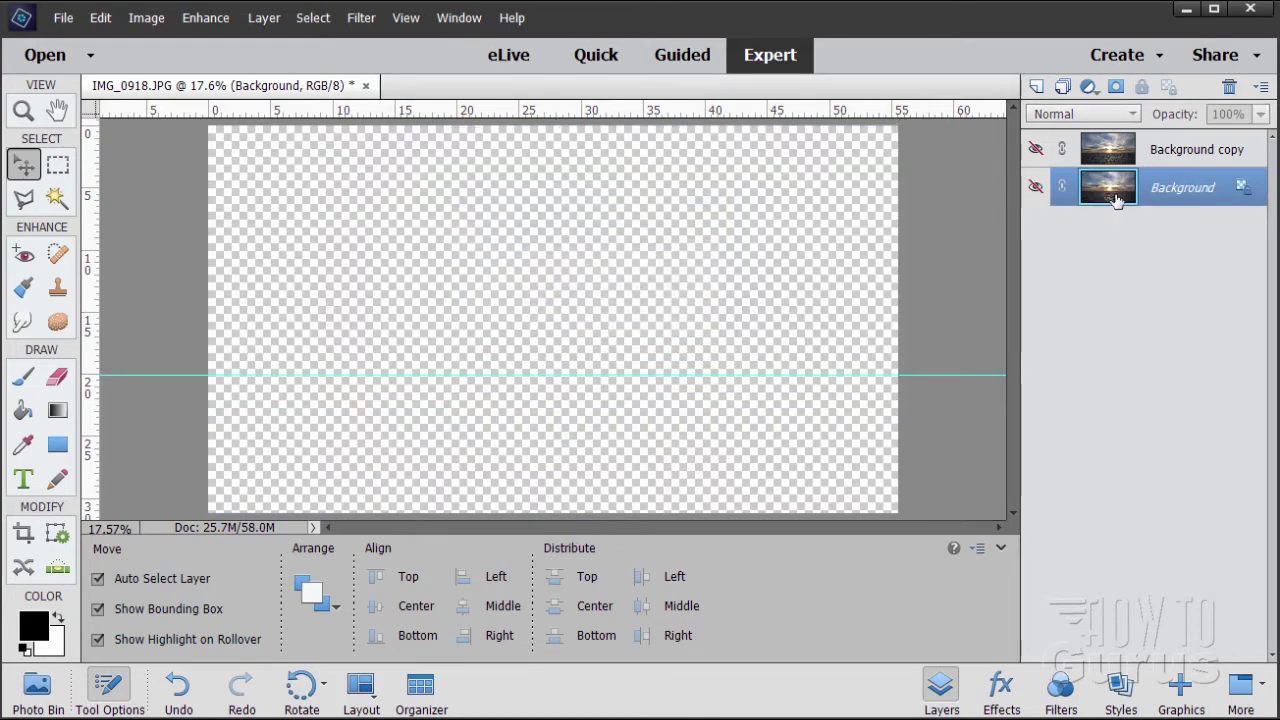
pyautogui.click(1035, 148)
pyautogui.click(1177, 160)
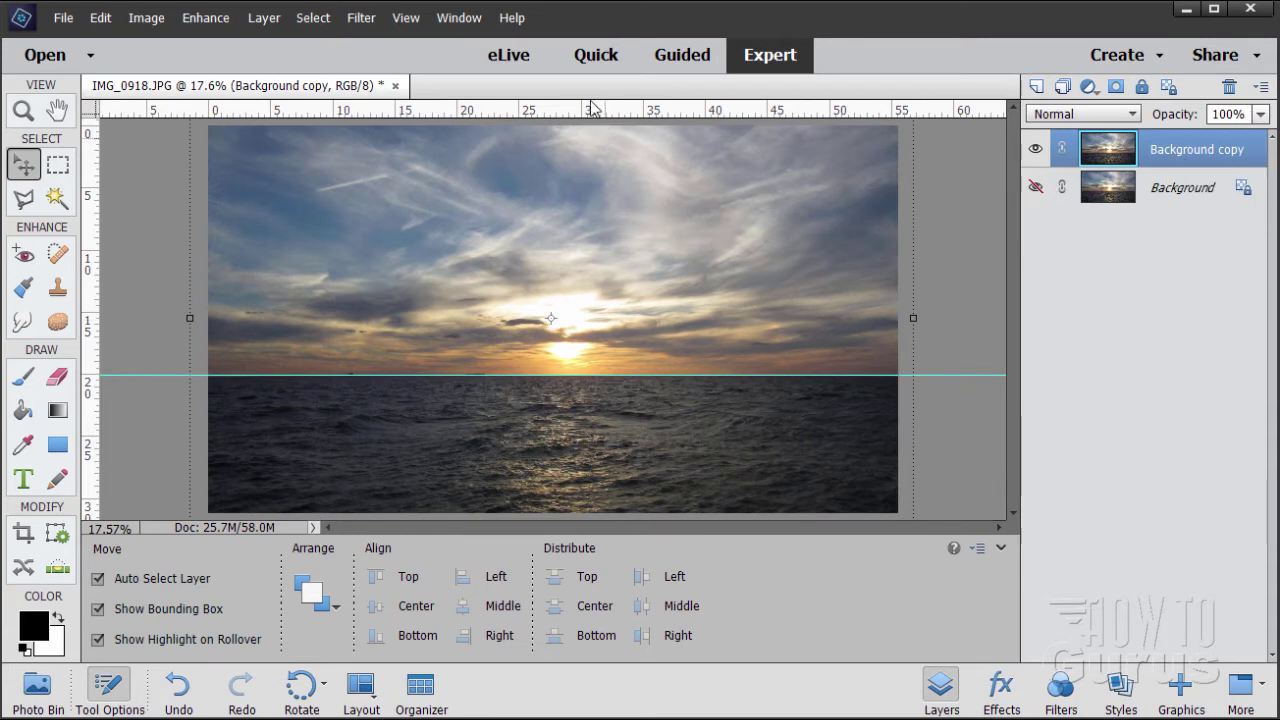
pyautogui.click(402, 19)
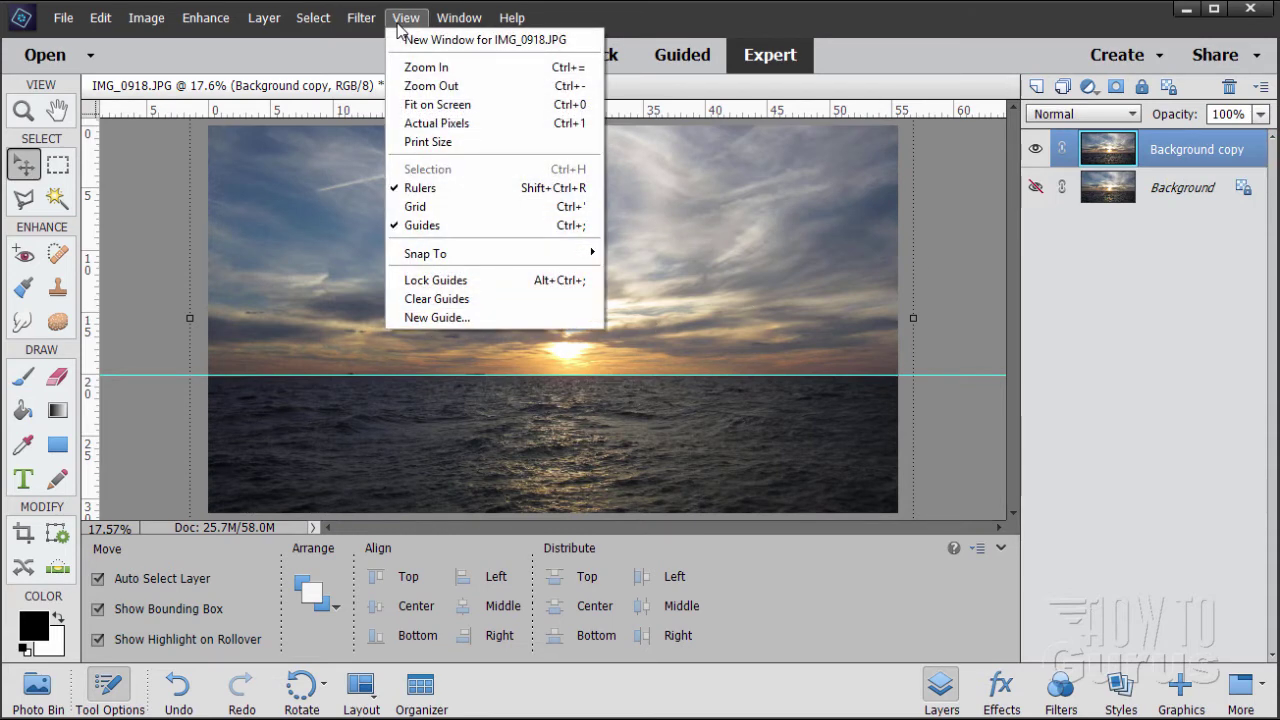
pyautogui.click(440, 298)
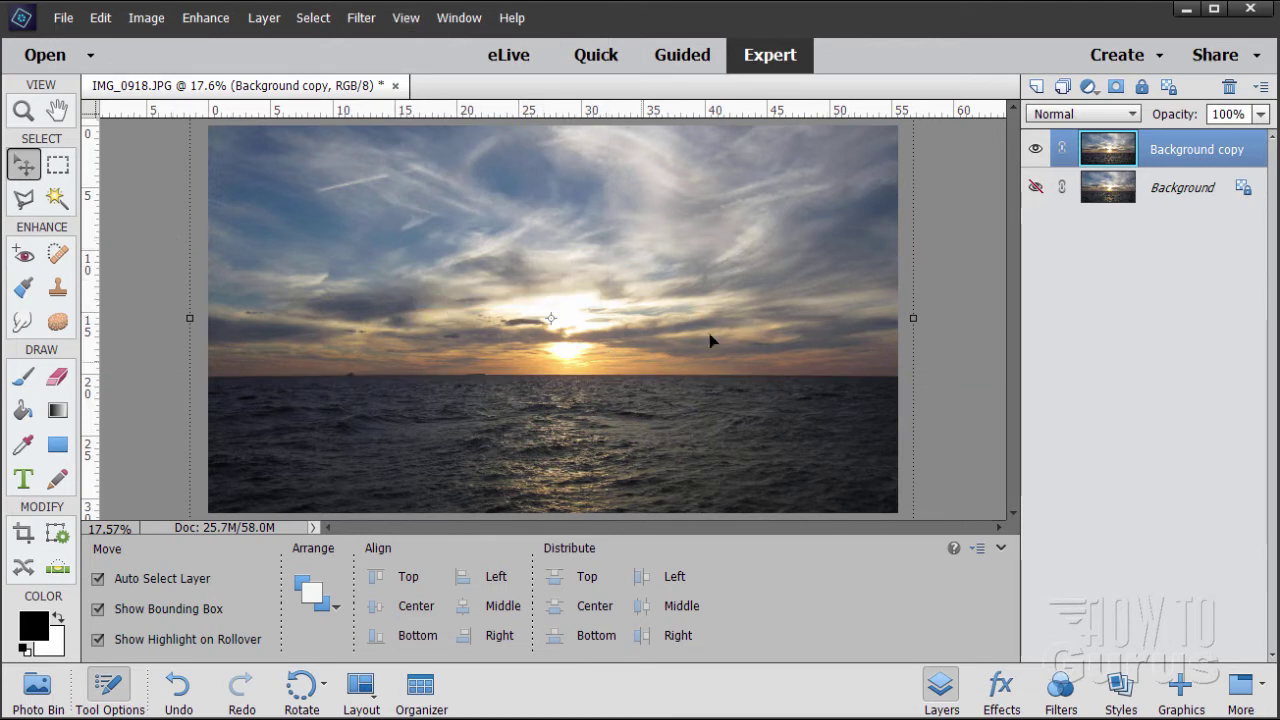
# Step: Duplicate Background copy and flip the new layer vertically
pyautogui.moveTo(1110, 155); pyautogui.dragTo(1038, 88)
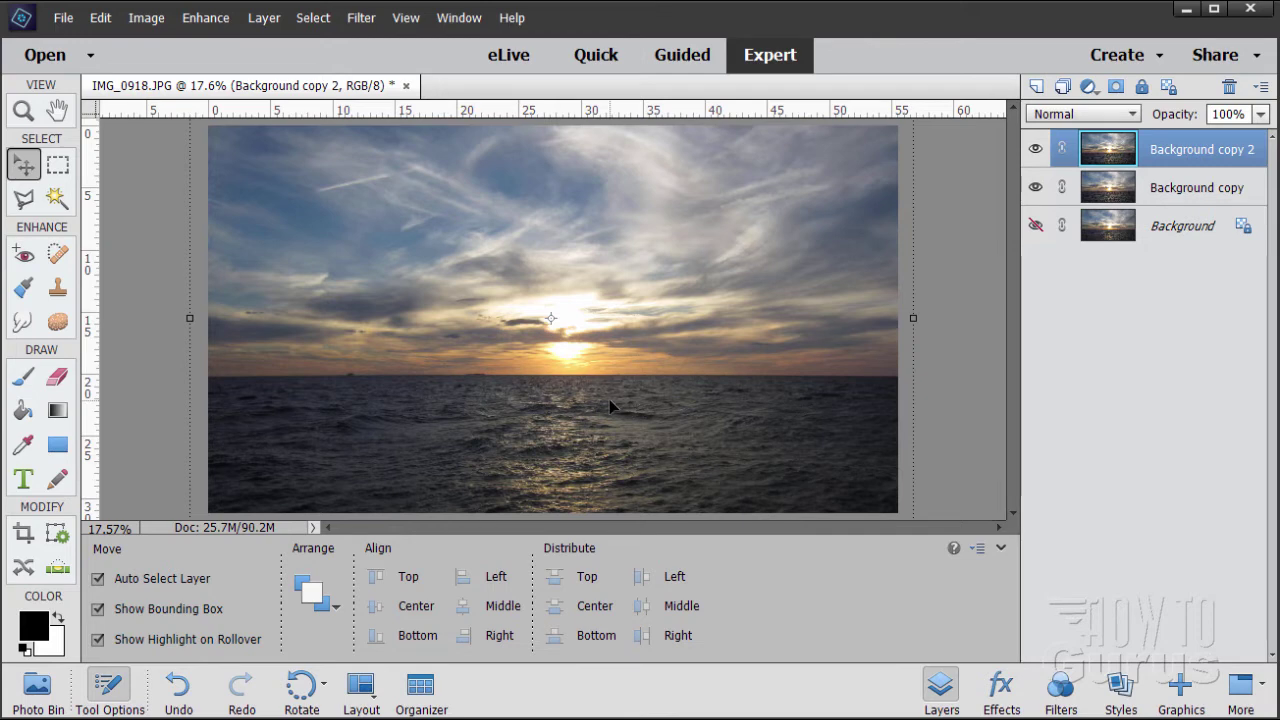
pyautogui.click(146, 17)
pyautogui.moveTo(155, 43)
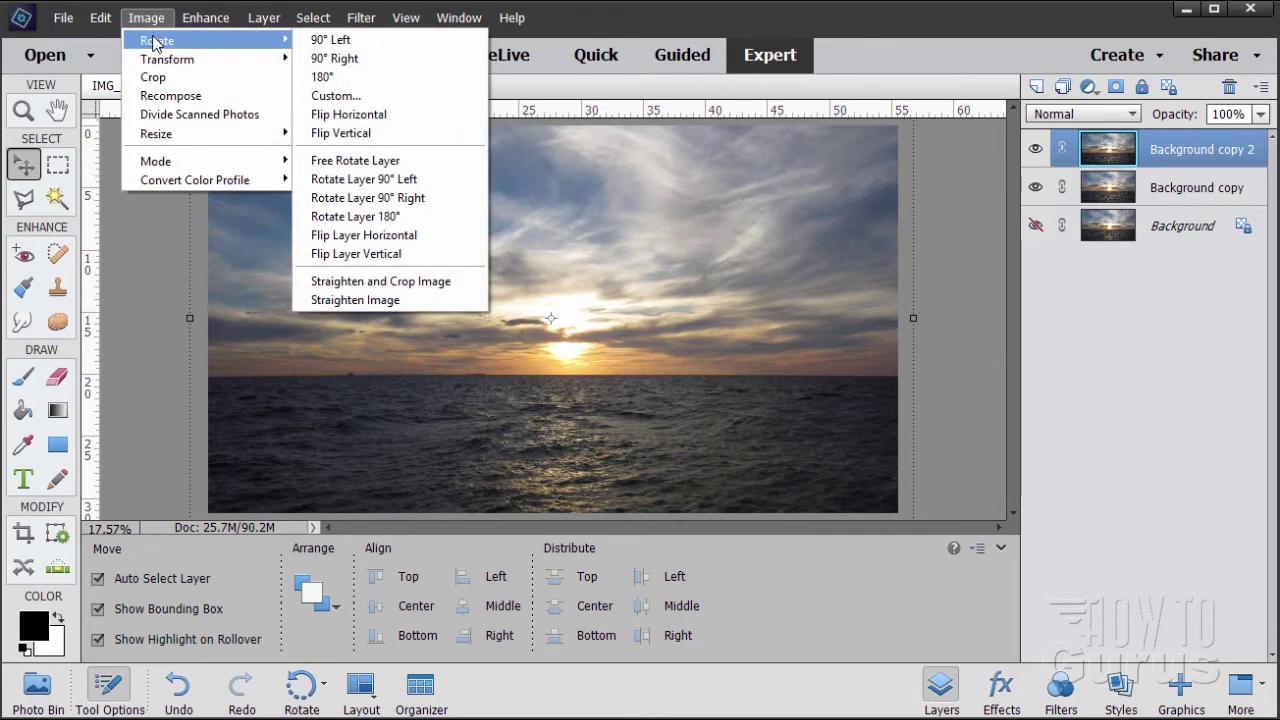
pyautogui.click(338, 258)
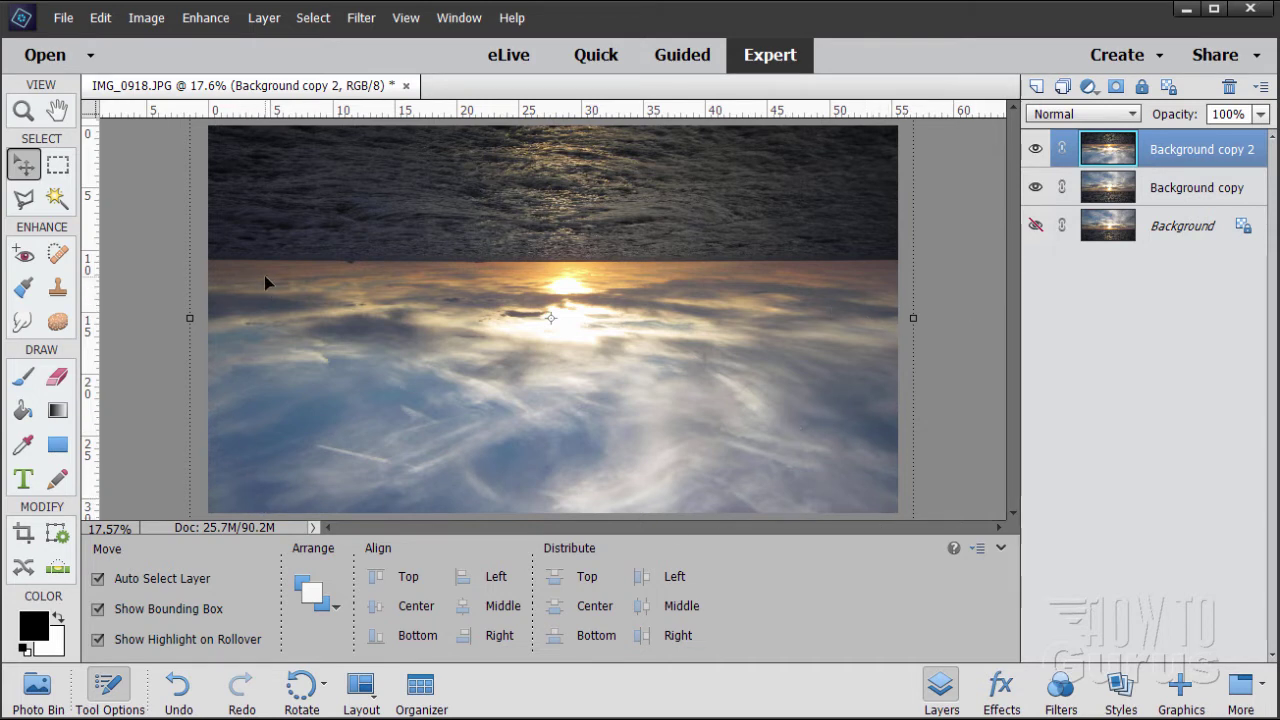
# Step: Mask the flipped copy to a rectangular selection of its sky half
pyautogui.click(58, 166)
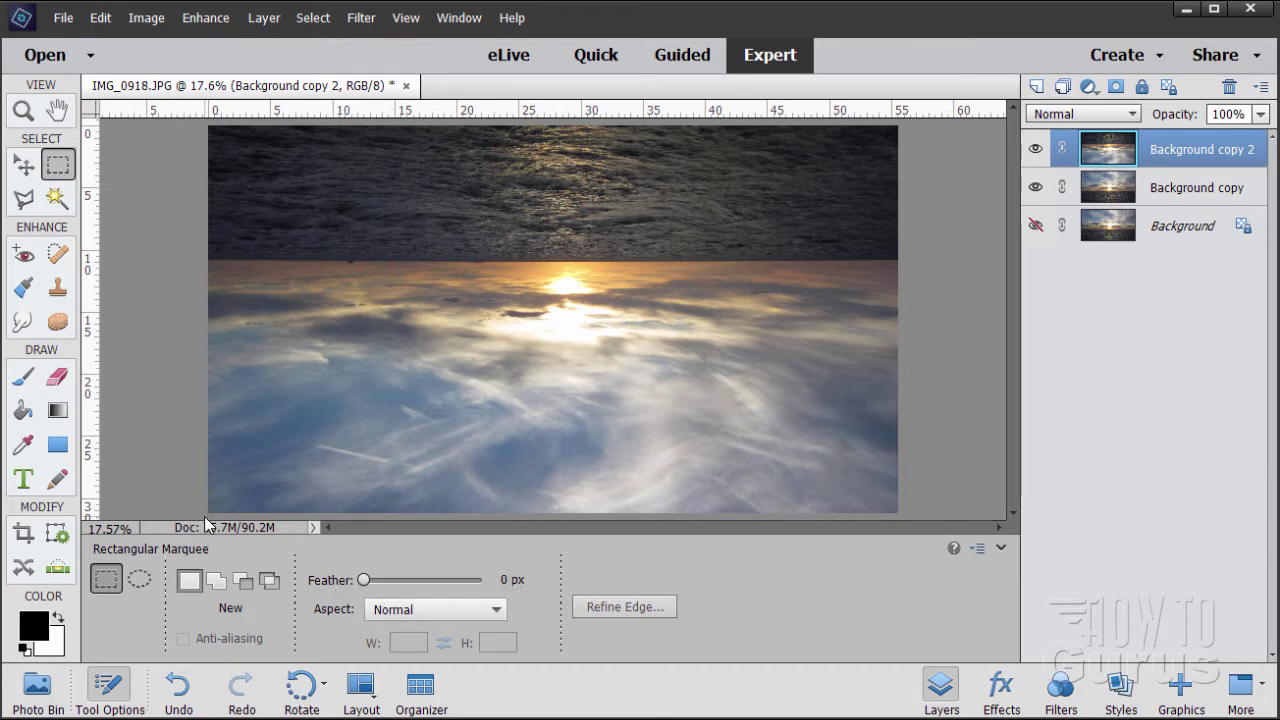
pyautogui.moveTo(207, 516); pyautogui.dragTo(916, 258)
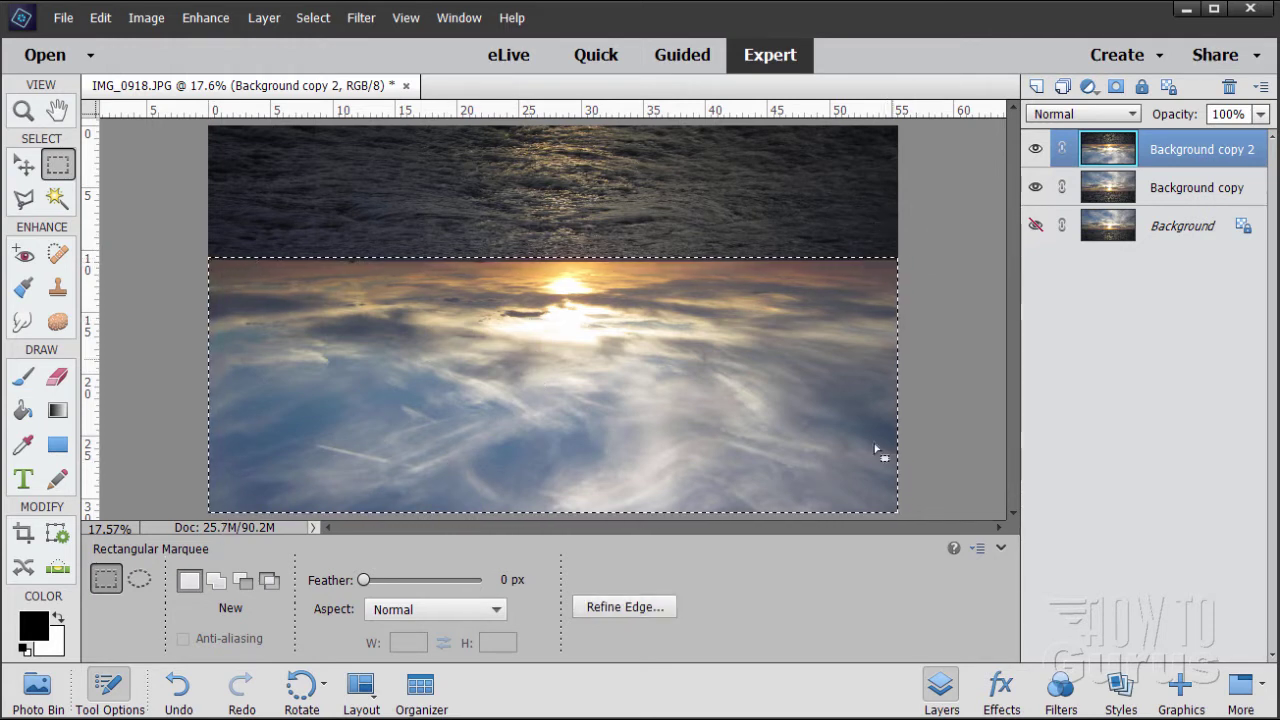
pyautogui.click(1117, 88)
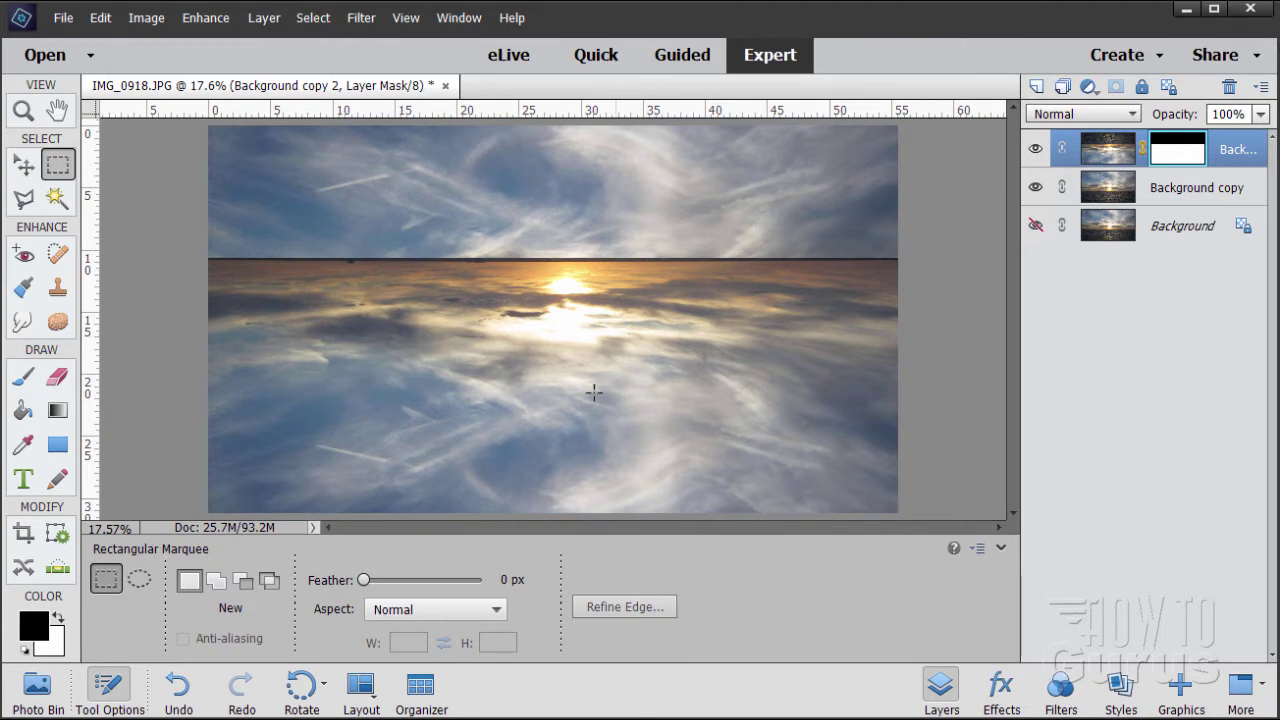
# Step: Move the masked reflection down and nudge it into place beneath the horizon
pyautogui.click(33, 163)
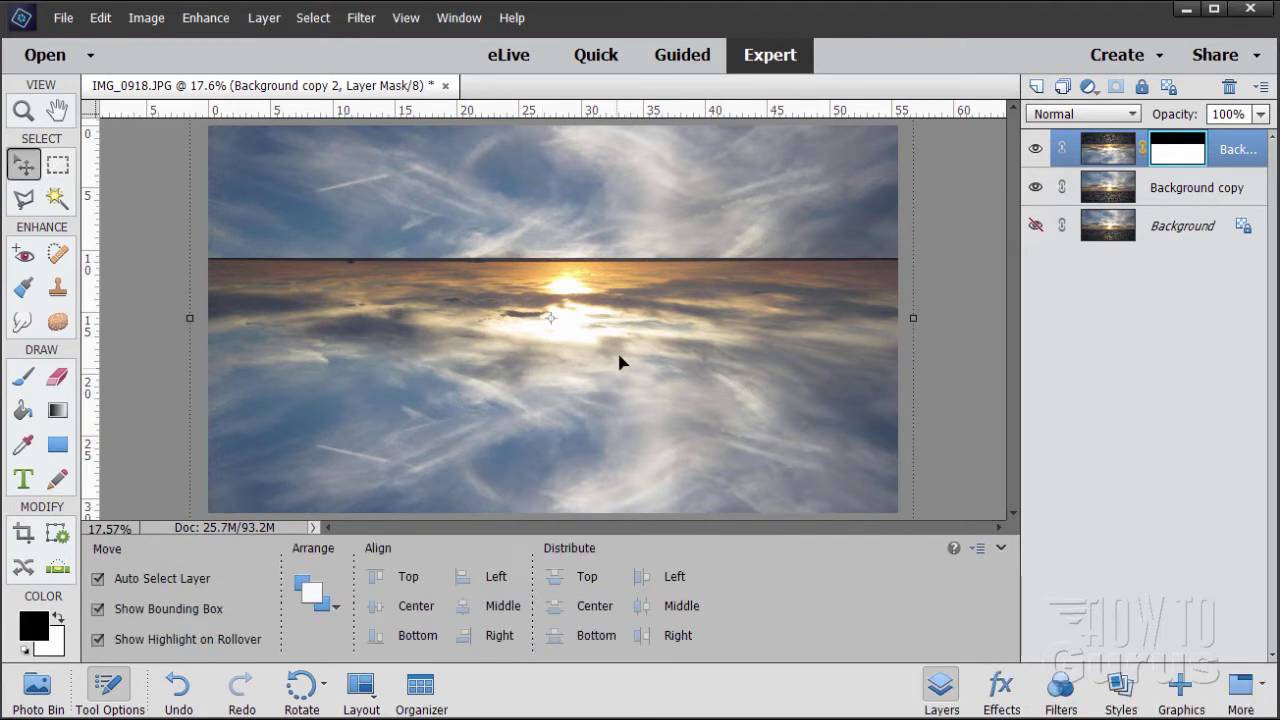
pyautogui.moveTo(620, 360); pyautogui.dragTo(666, 417)
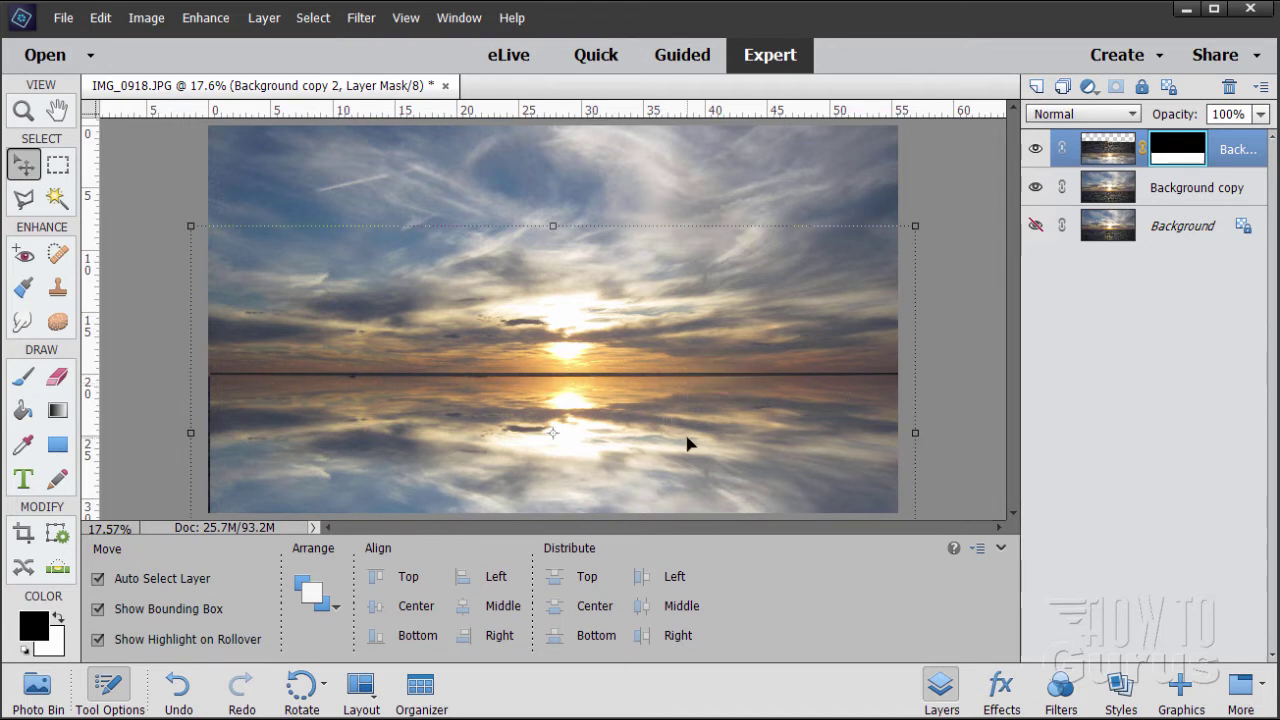
pyautogui.press('Left')
pyautogui.press('Left')
pyautogui.press('Left')
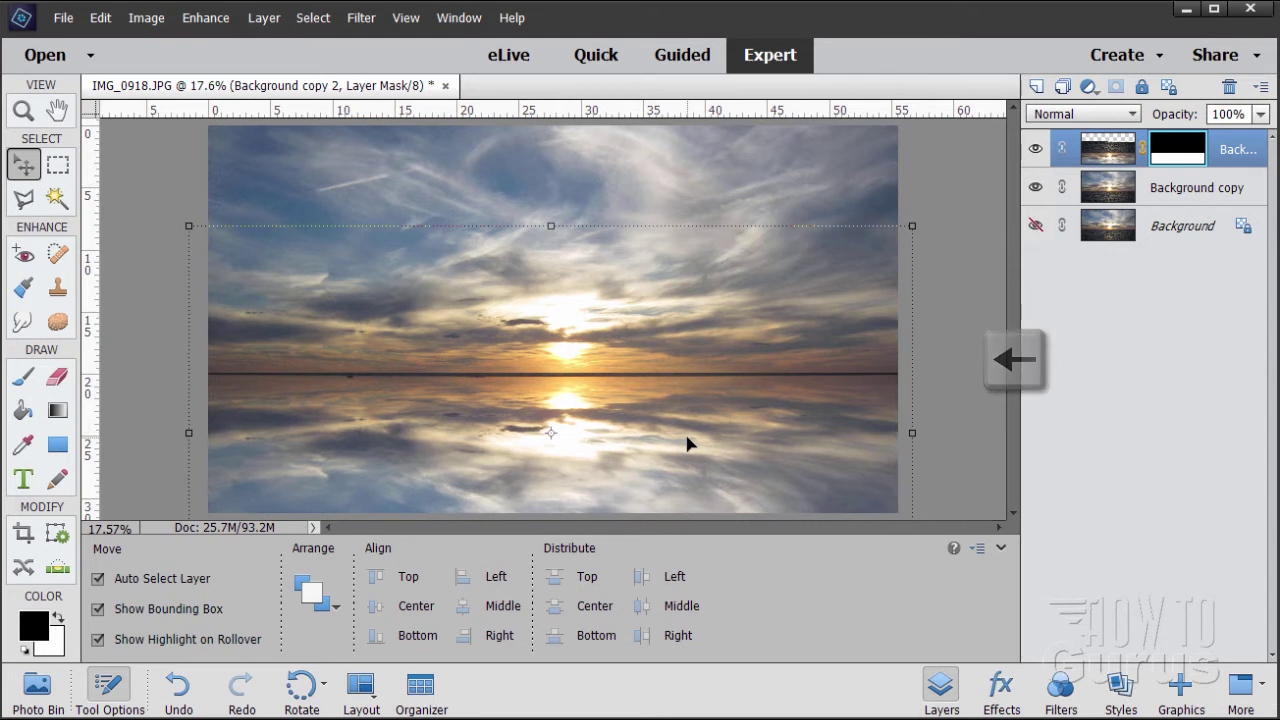
pyautogui.press('Down')
pyautogui.press('Down')
pyautogui.press('Down')
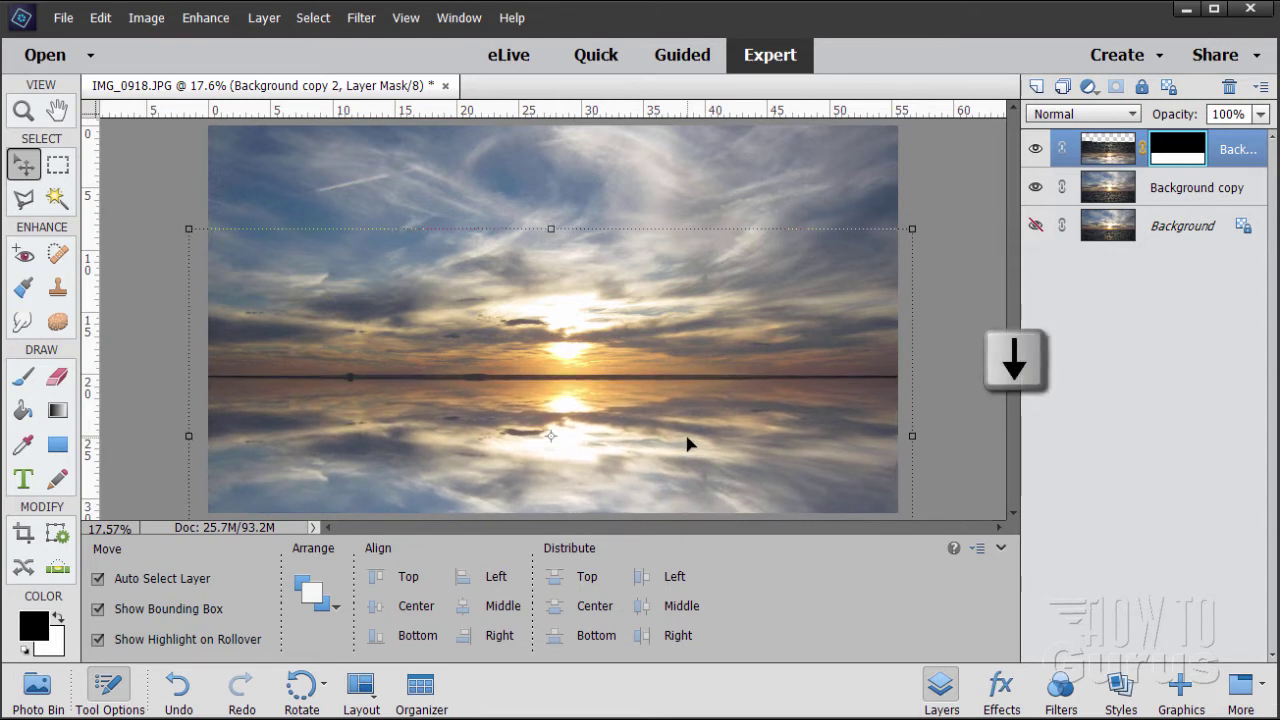
pyautogui.press('Up')
pyautogui.press('Up')
pyautogui.press('Up')
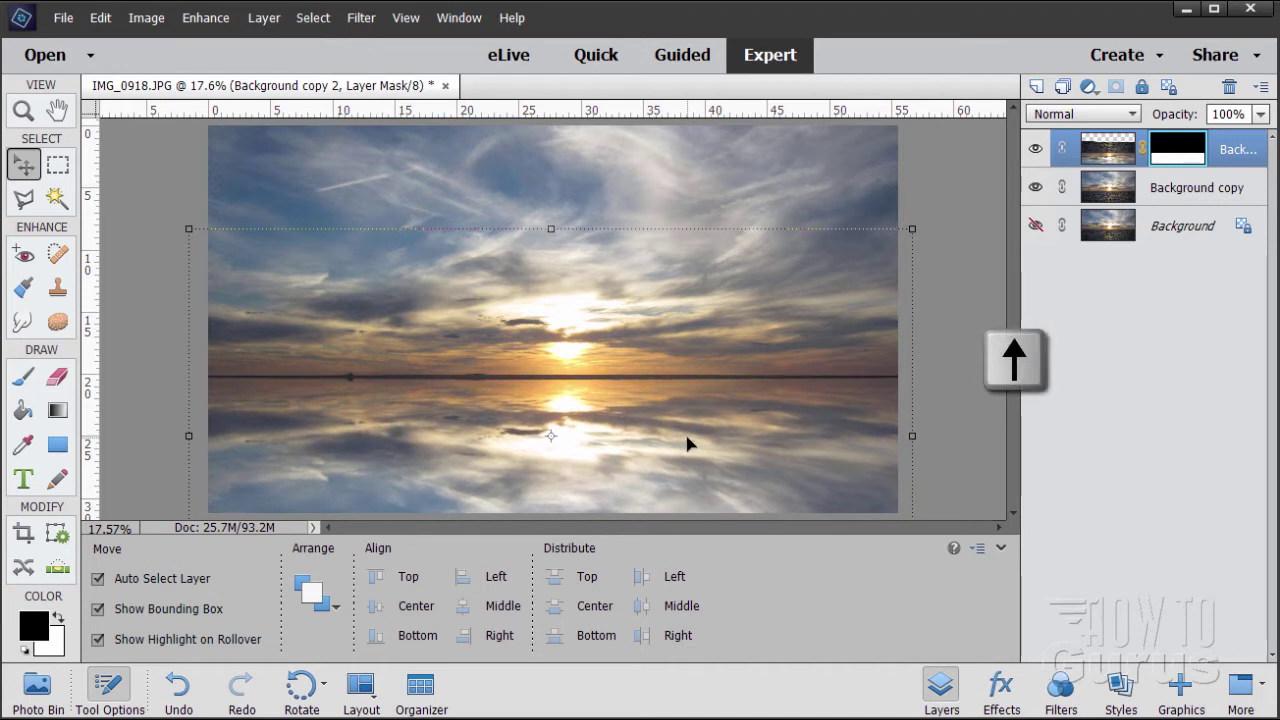
pyautogui.press('Up')
pyautogui.press('Up')
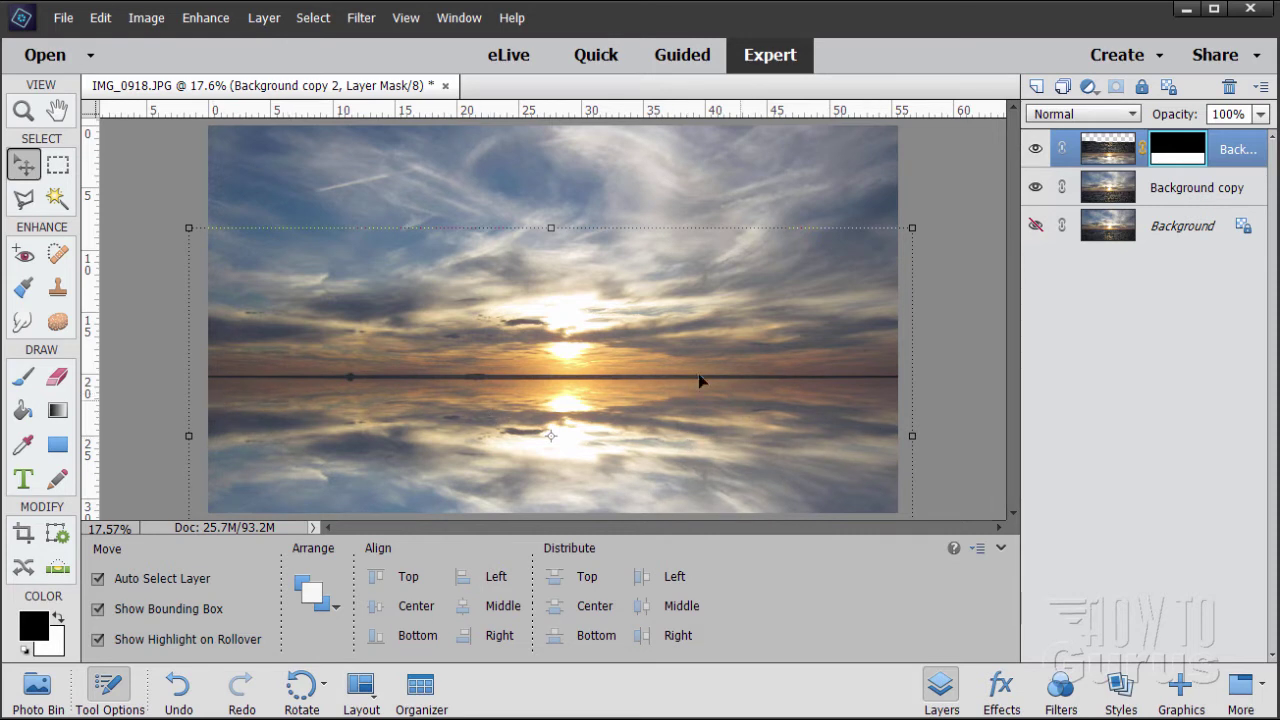
pyautogui.hotkey('alt', ',')
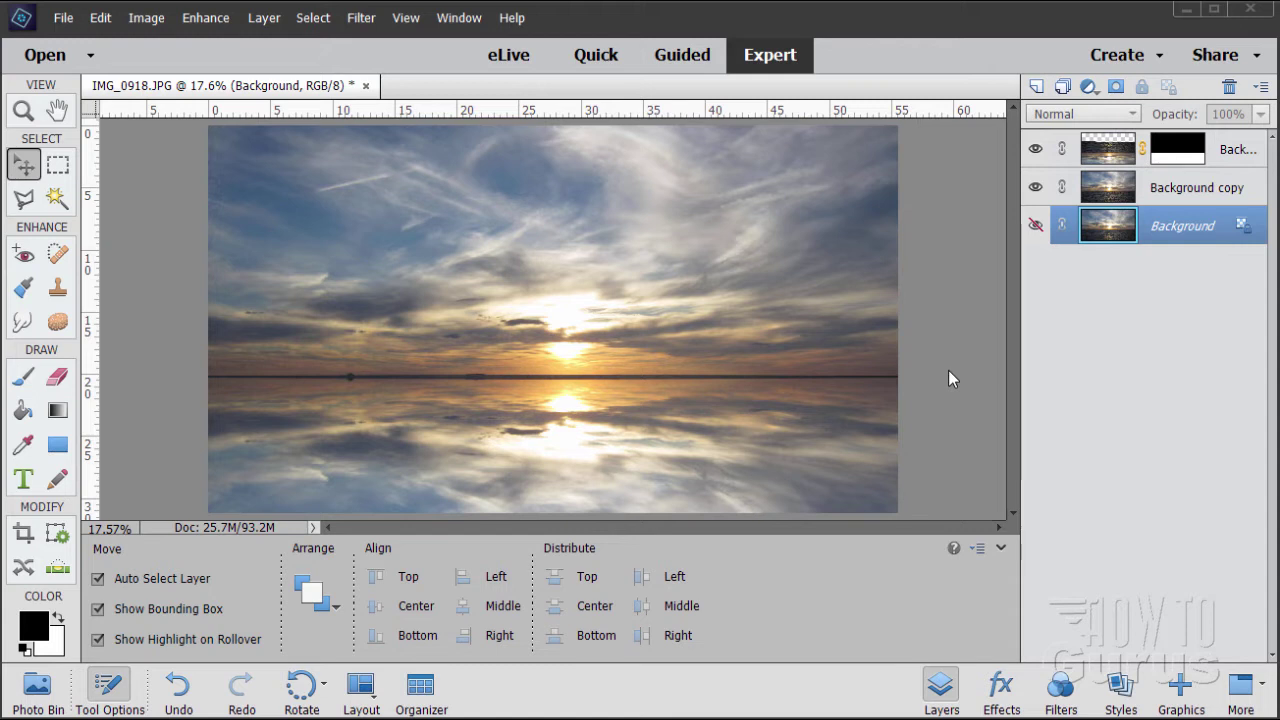
# Step: Apply ZigZag to the reflection layer with style Out From Center
pyautogui.click(1107, 154)
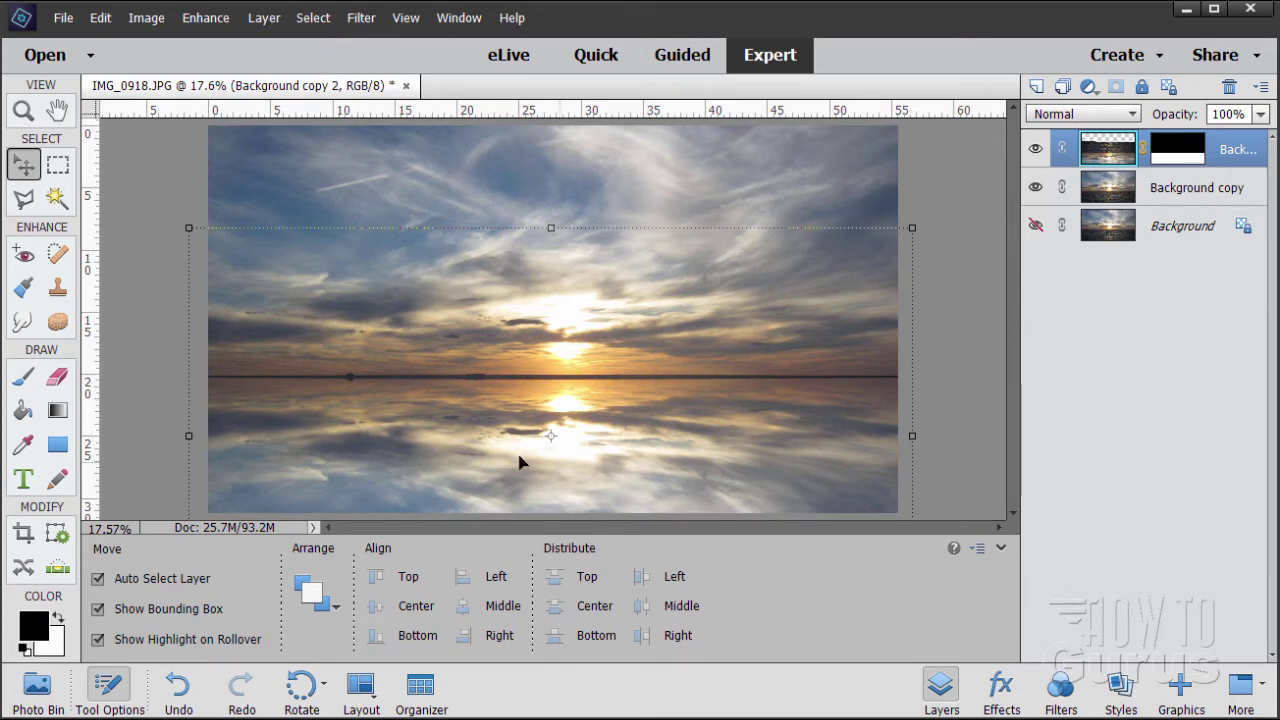
pyautogui.click(362, 18)
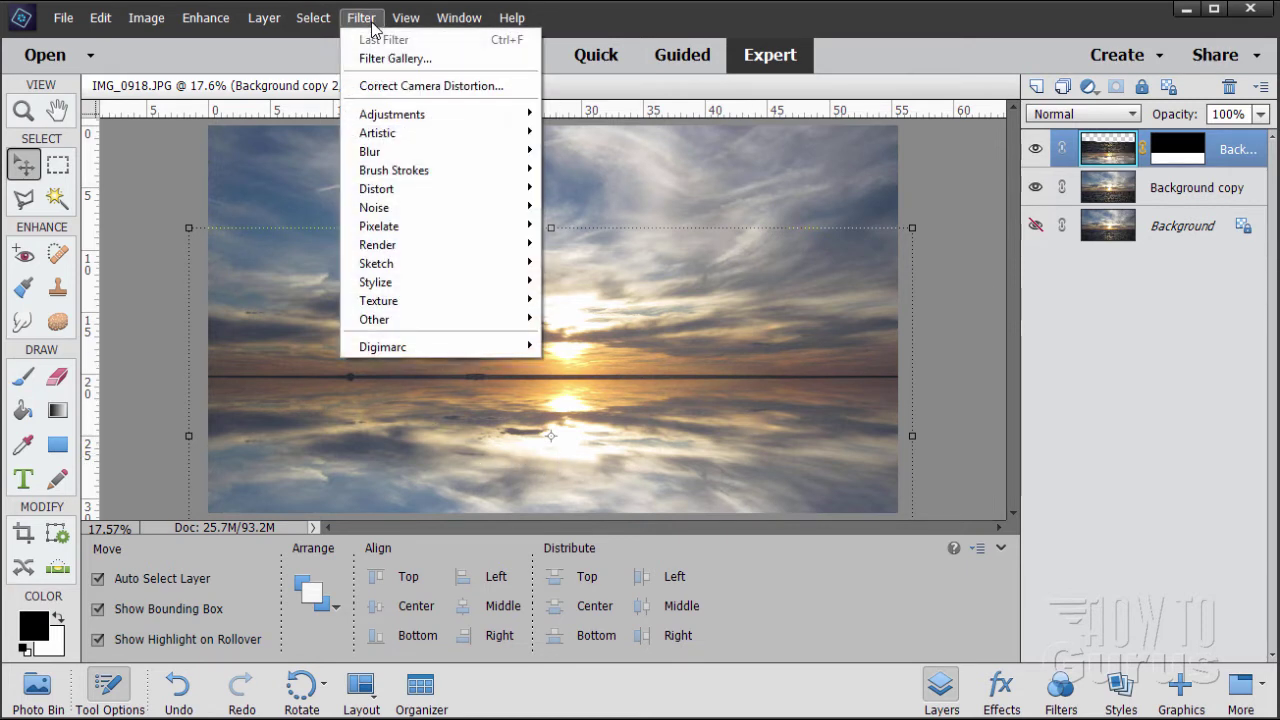
pyautogui.moveTo(395, 198)
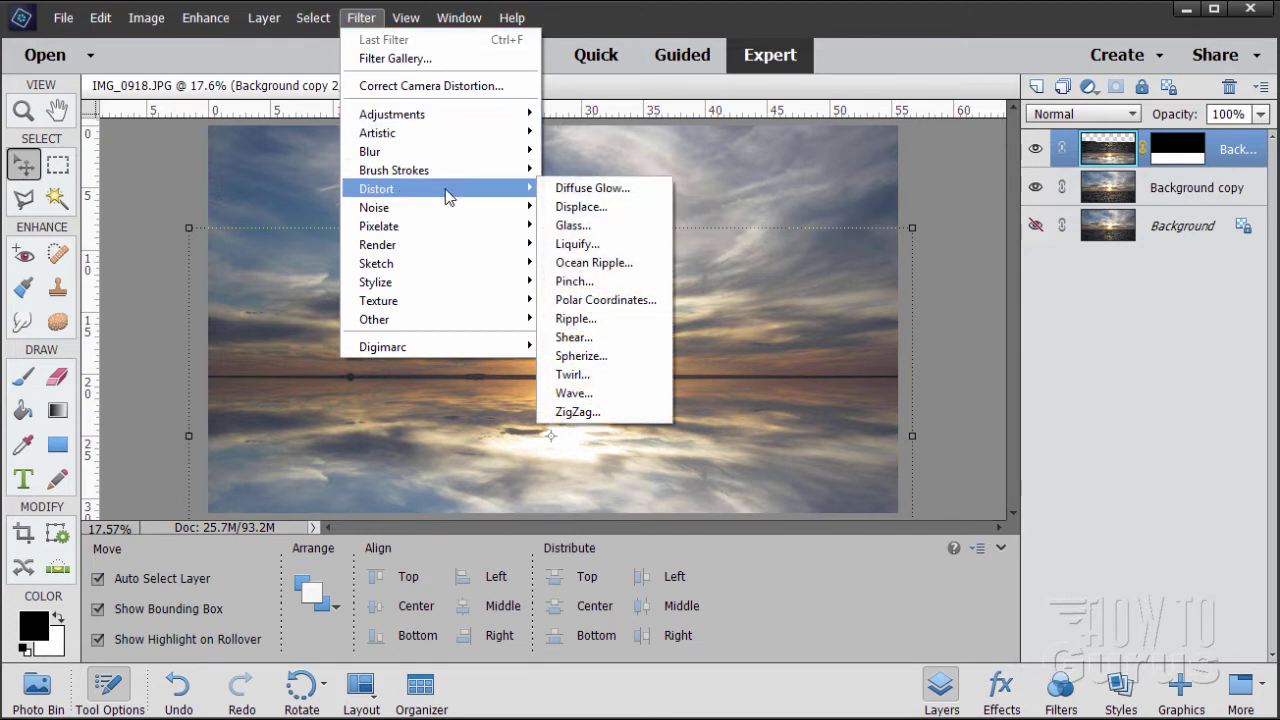
pyautogui.click(578, 414)
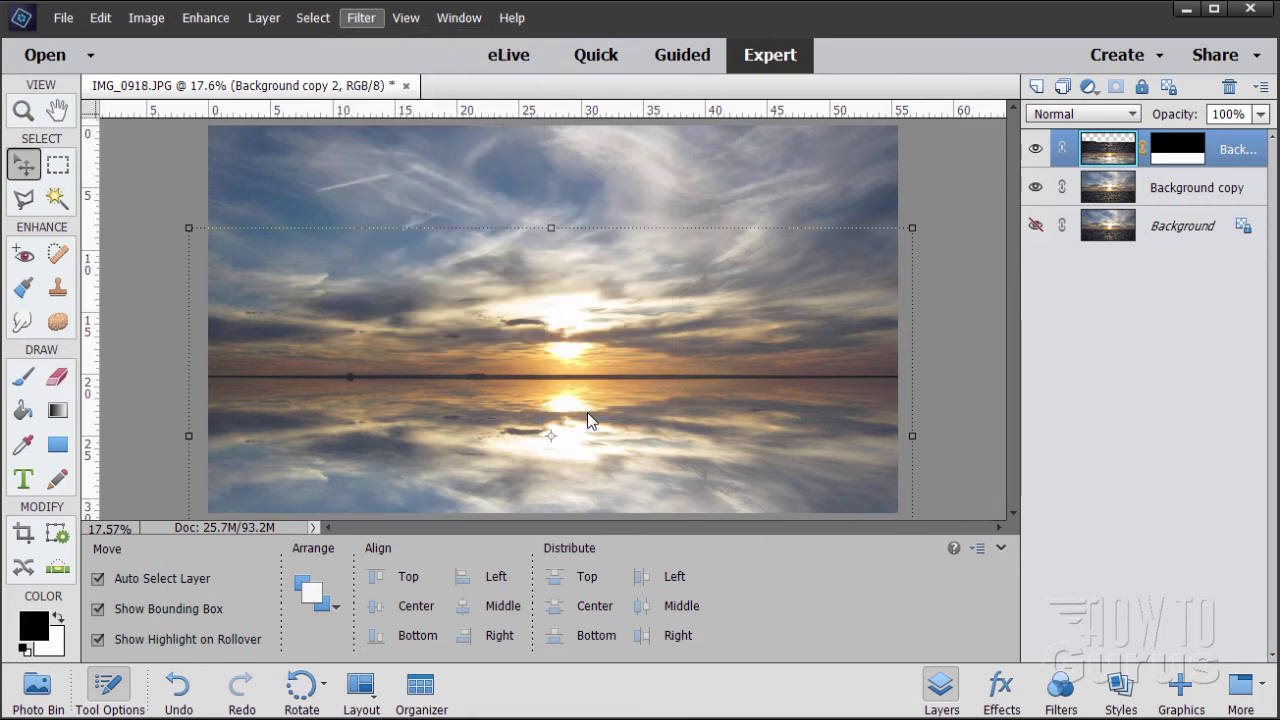
pyautogui.moveTo(553, 30); pyautogui.dragTo(865, 214)
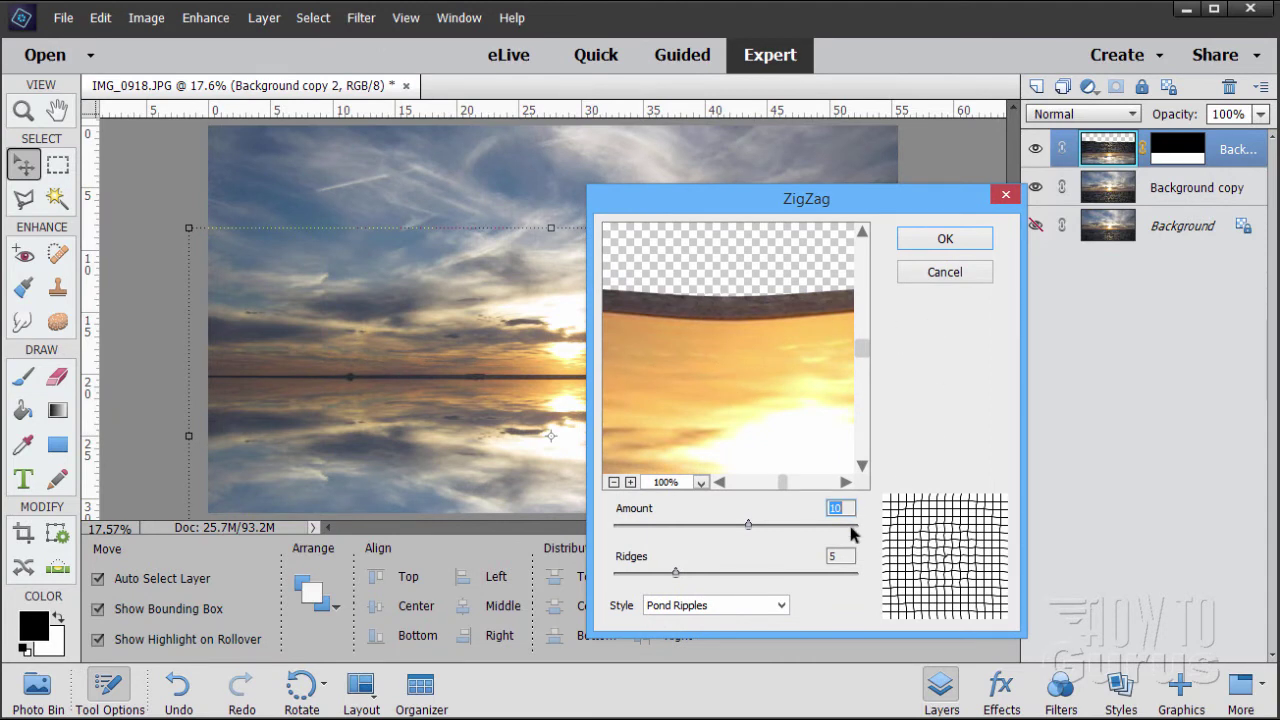
pyautogui.click(781, 606)
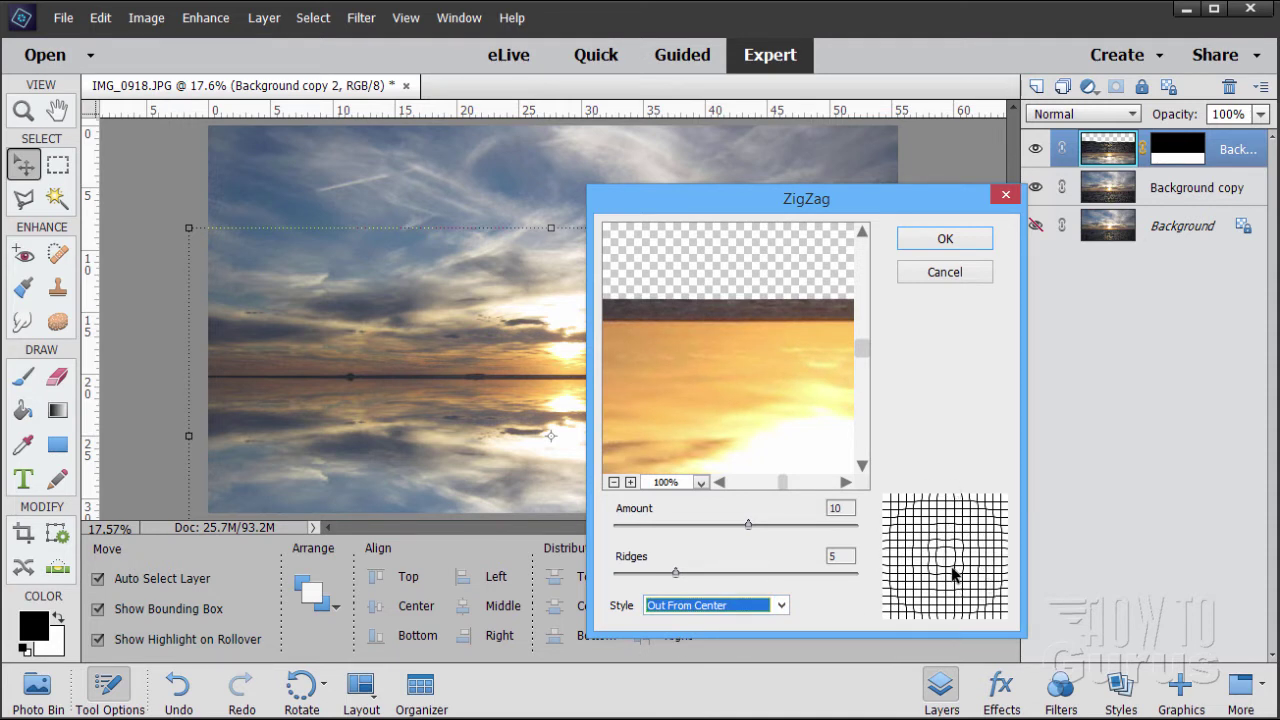
# Step: Set ZigZag Amount 90 and Ridges 16, previewing at 33.3%, and apply
pyautogui.click(614, 482)
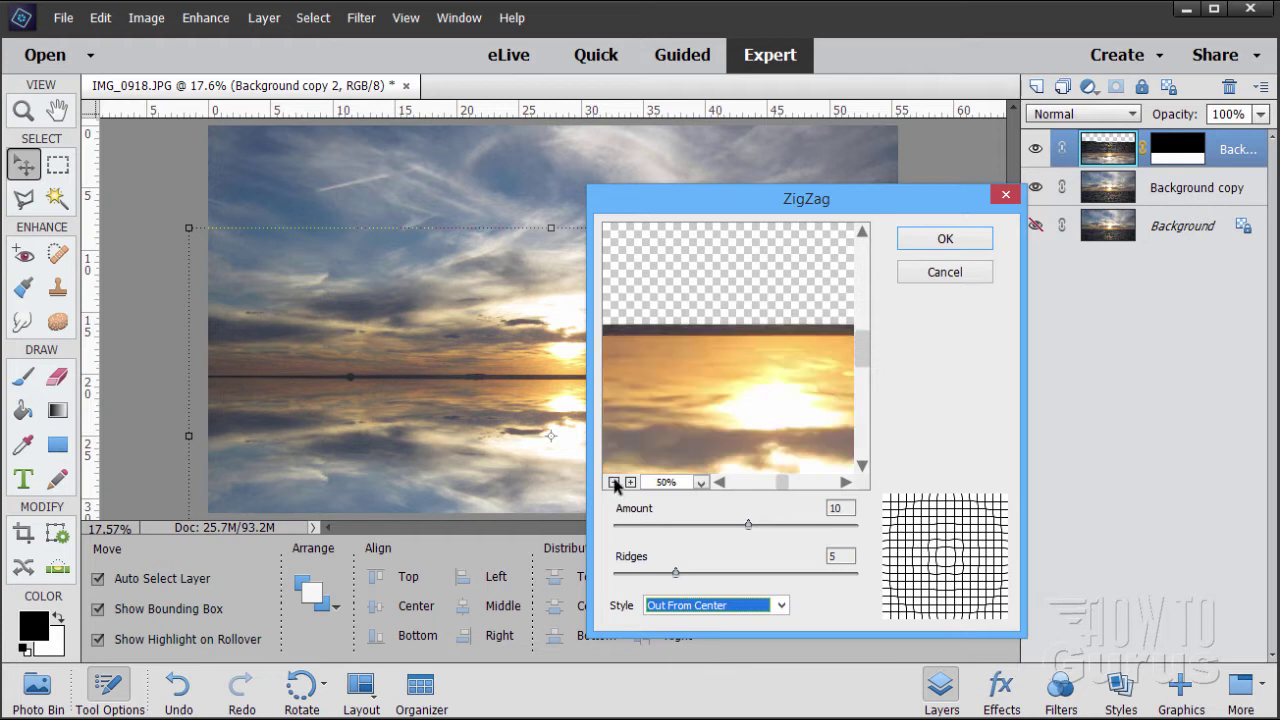
pyautogui.click(614, 482)
pyautogui.moveTo(787, 484); pyautogui.dragTo(786, 485)
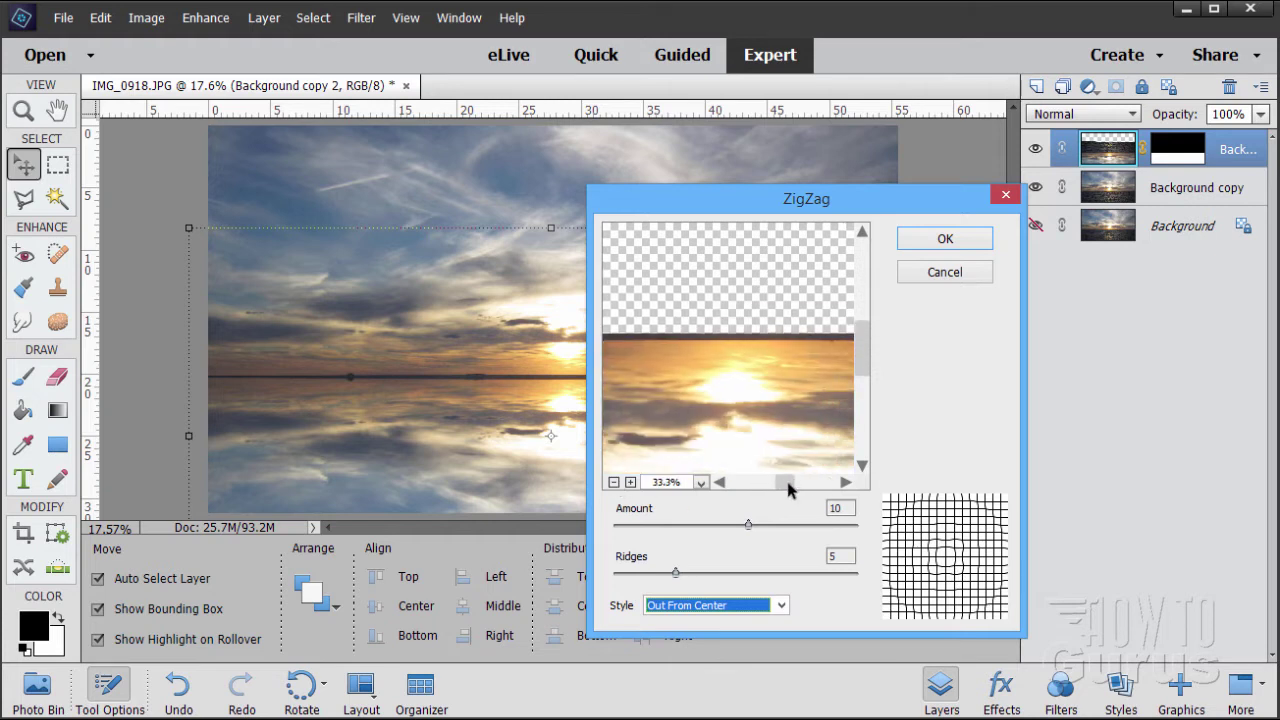
pyautogui.moveTo(860, 371); pyautogui.dragTo(864, 390)
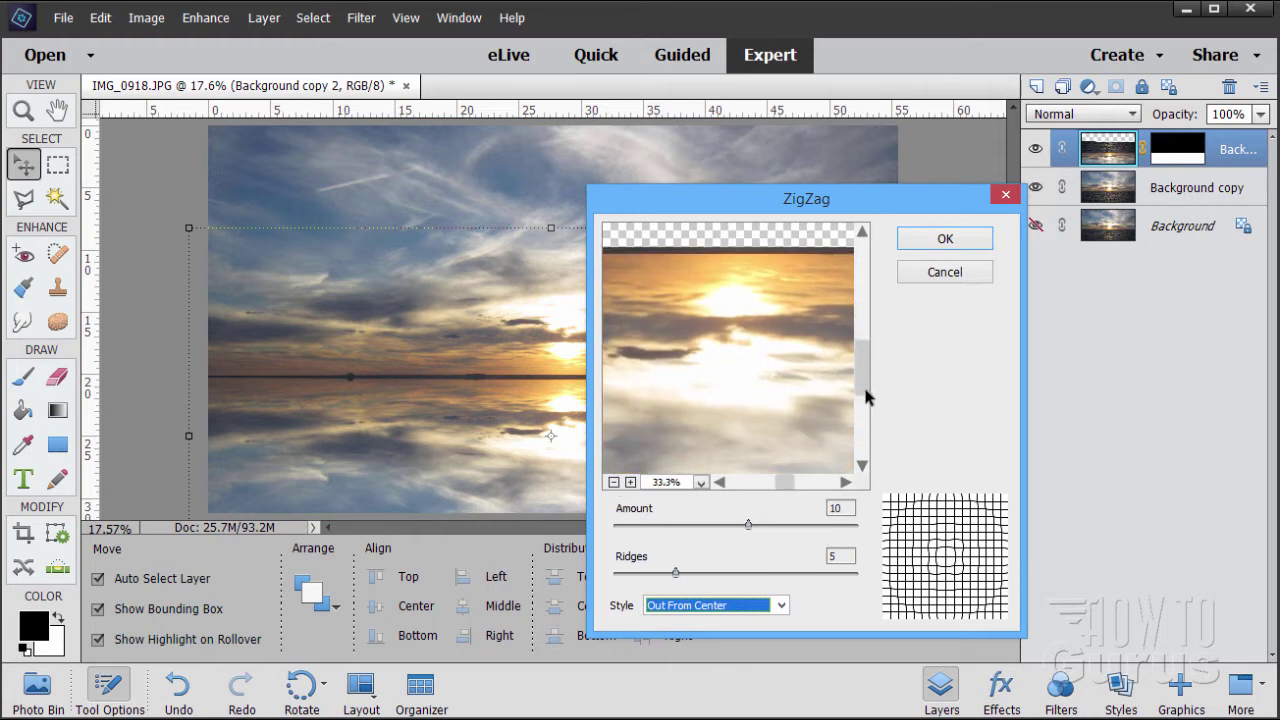
pyautogui.click(747, 523)
pyautogui.moveTo(748, 528); pyautogui.dragTo(845, 537)
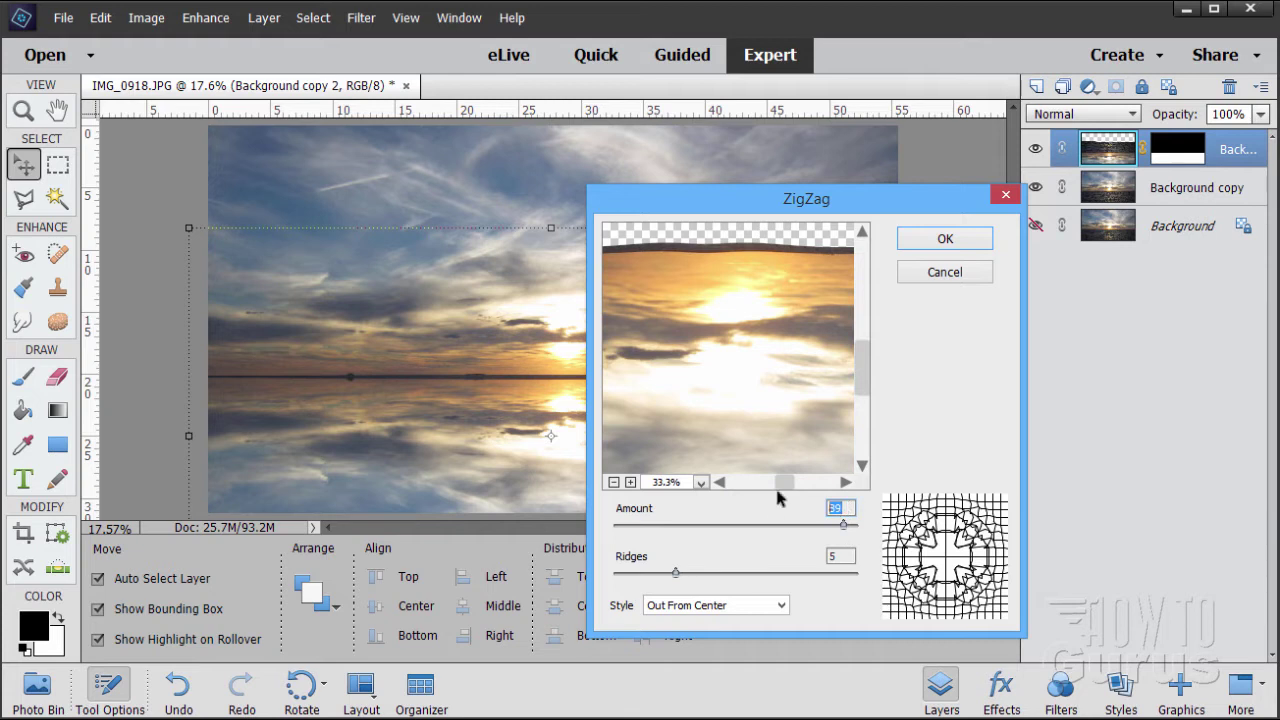
pyautogui.write('90')
pyautogui.click(843, 556)
pyautogui.write('16')
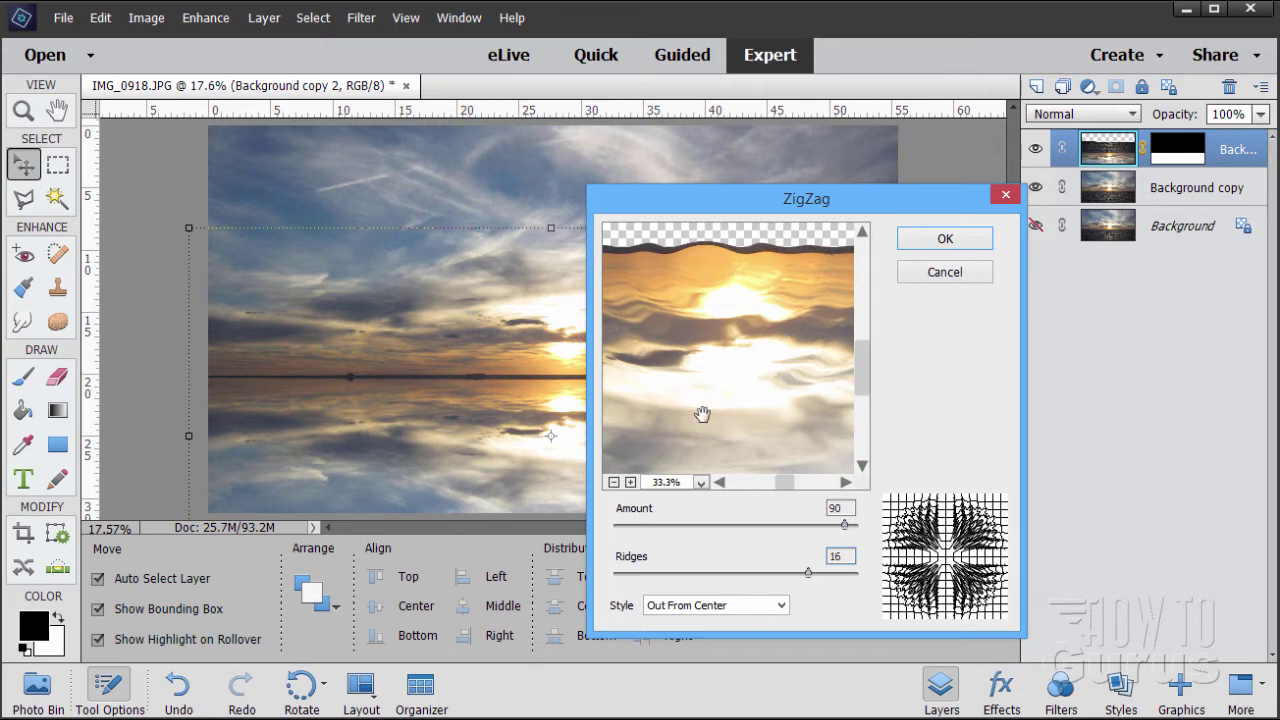
pyautogui.click(927, 236)
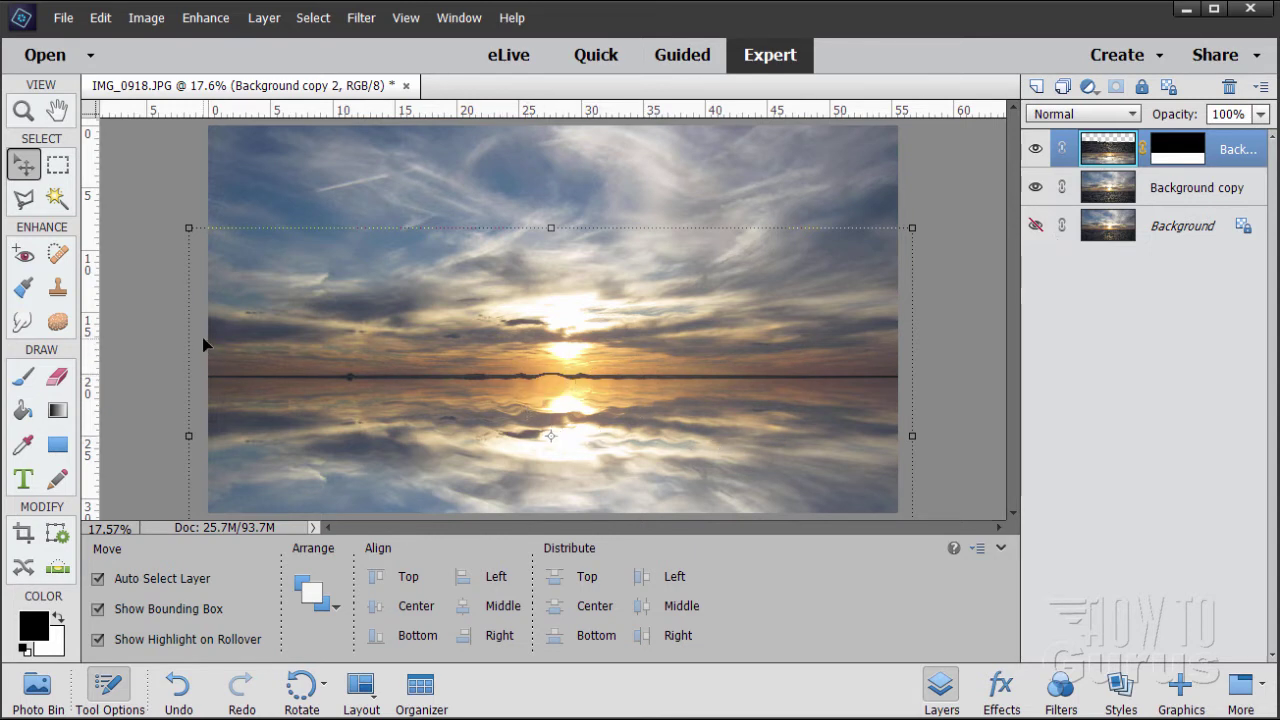
# Step: Nudge the rippled reflection down one pixel, then up several so it overlaps the horizon
pyautogui.press('Down')
pyautogui.press('Down')
pyautogui.press('Down')
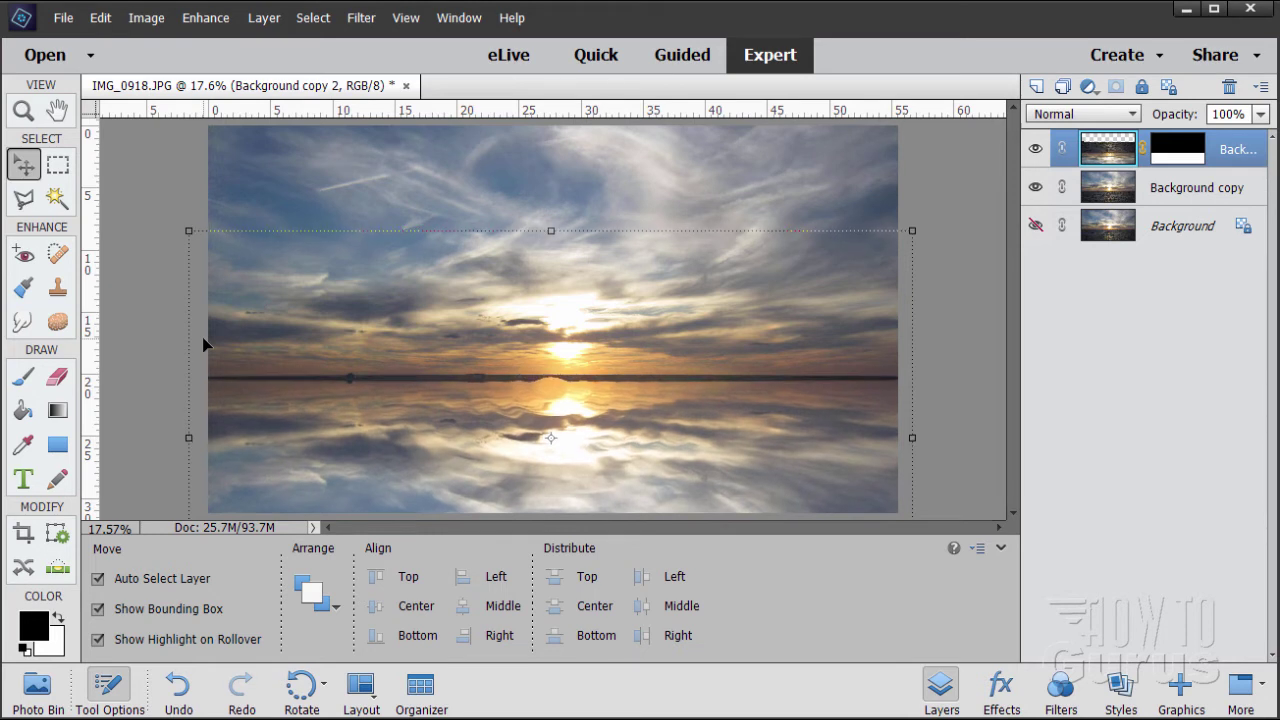
pyautogui.press('Up')
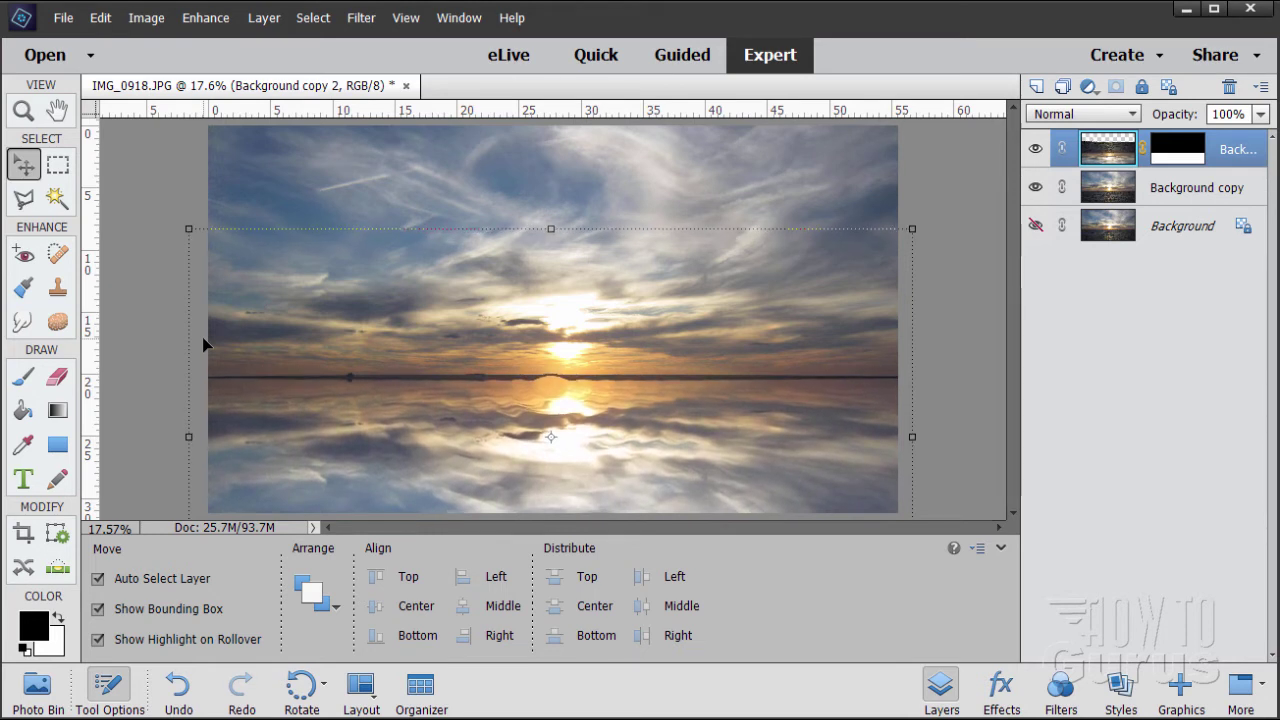
pyautogui.press('Up')
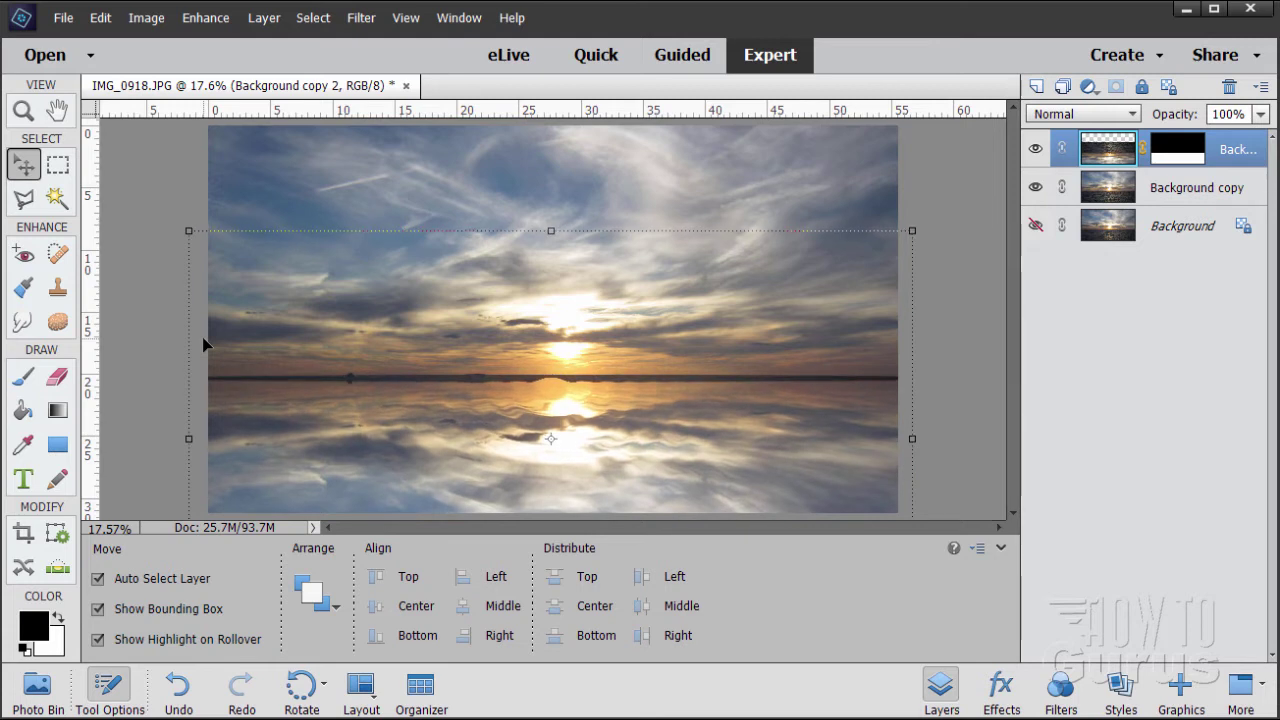
pyautogui.press('Up')
pyautogui.press('Up')
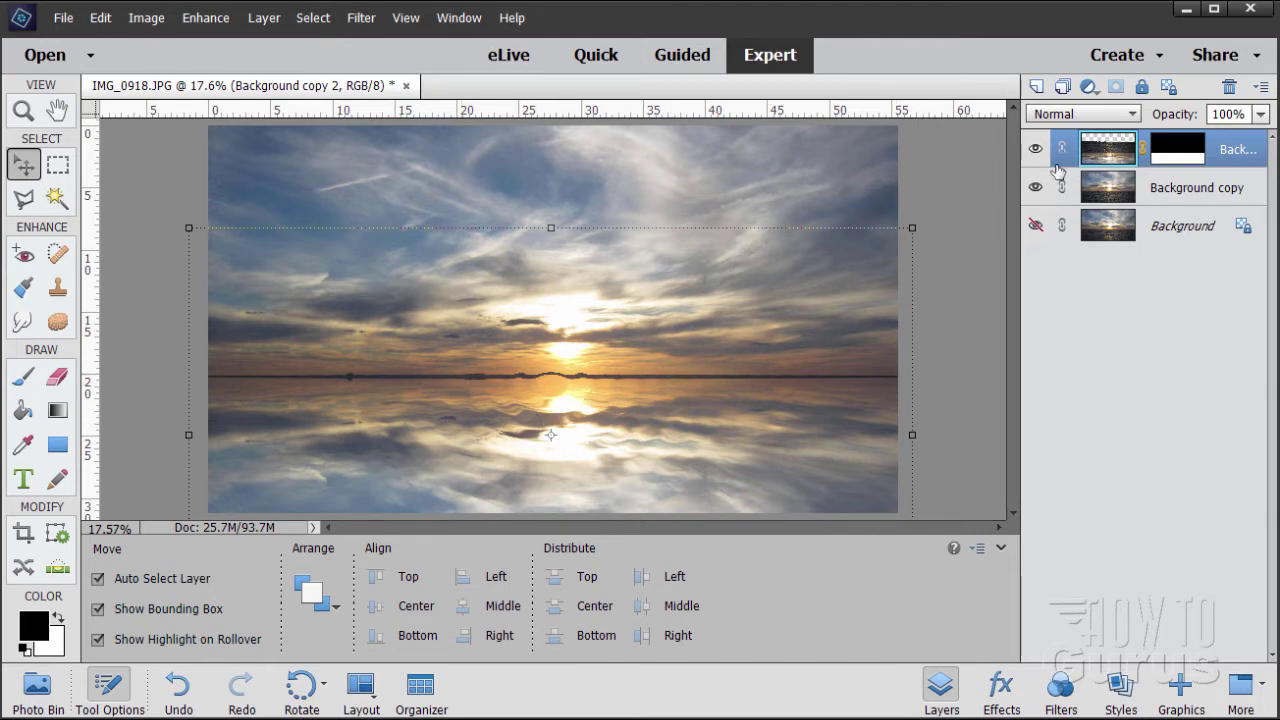
# Step: Marquee-select the horizon strip, fill it on the top reflection layer, and deselect
pyautogui.click(62, 167)
pyautogui.moveTo(179, 297); pyautogui.dragTo(961, 377)
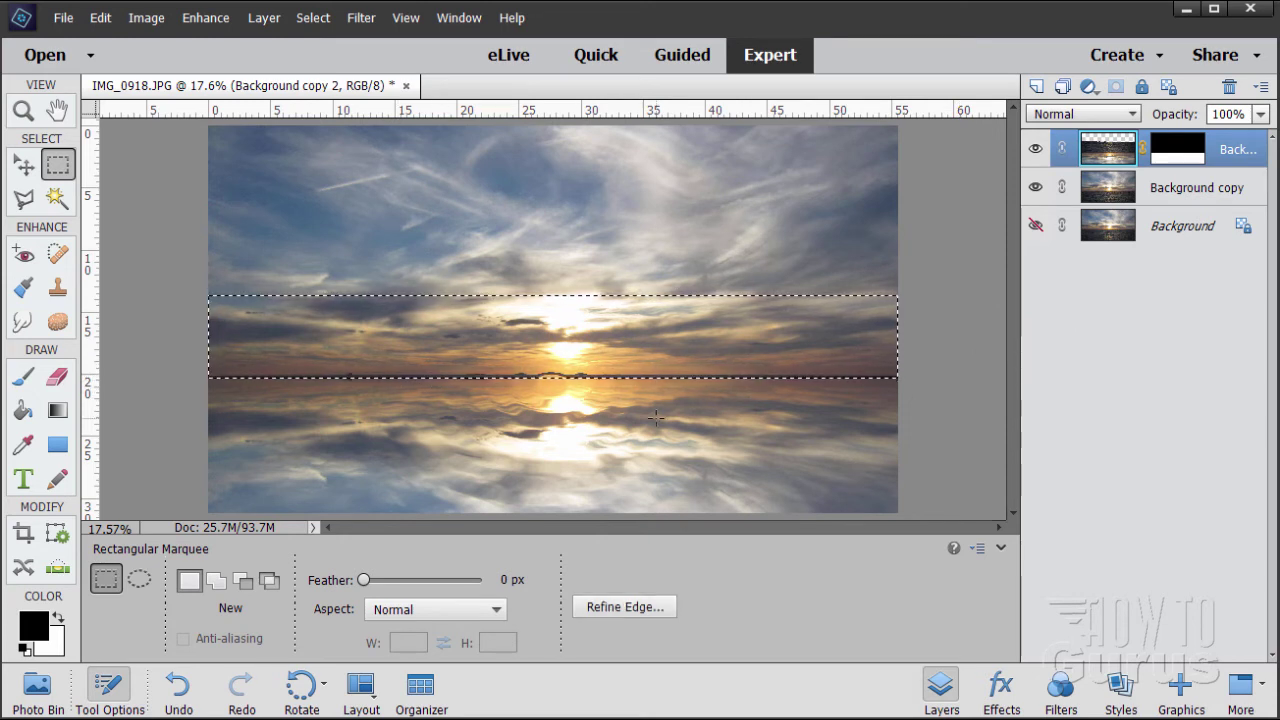
pyautogui.press('Delete')
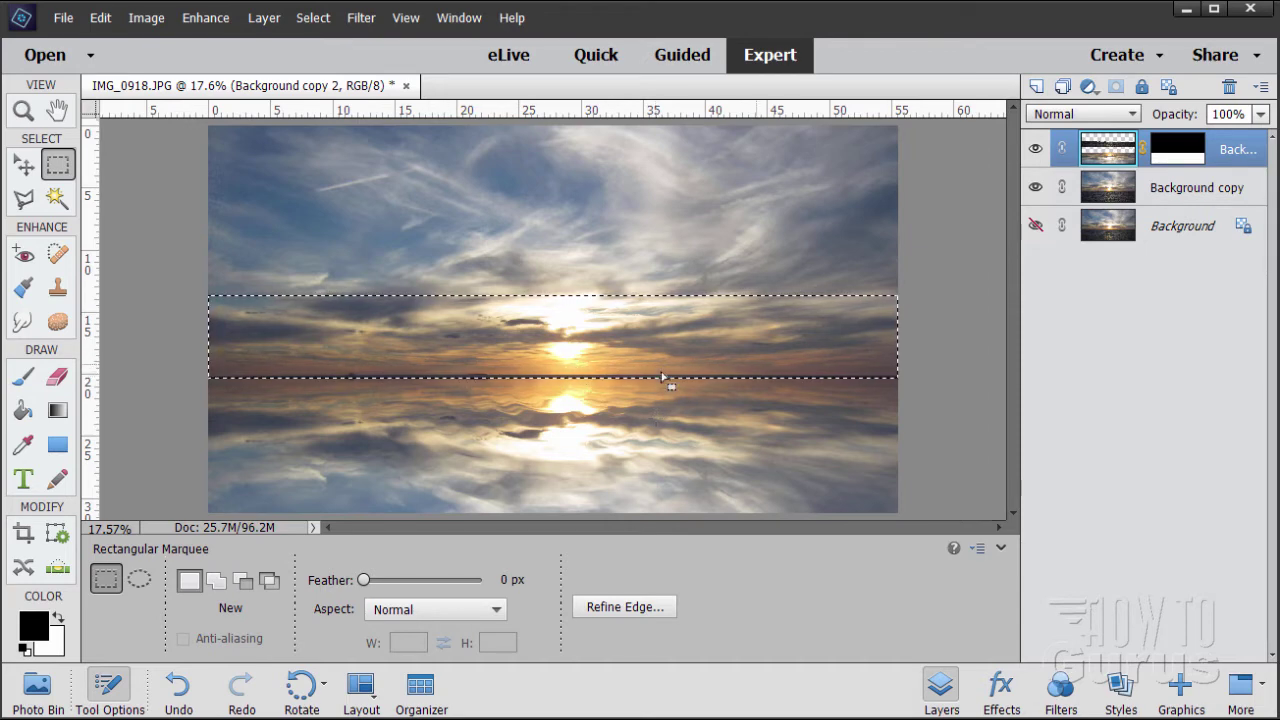
pyautogui.click(312, 17)
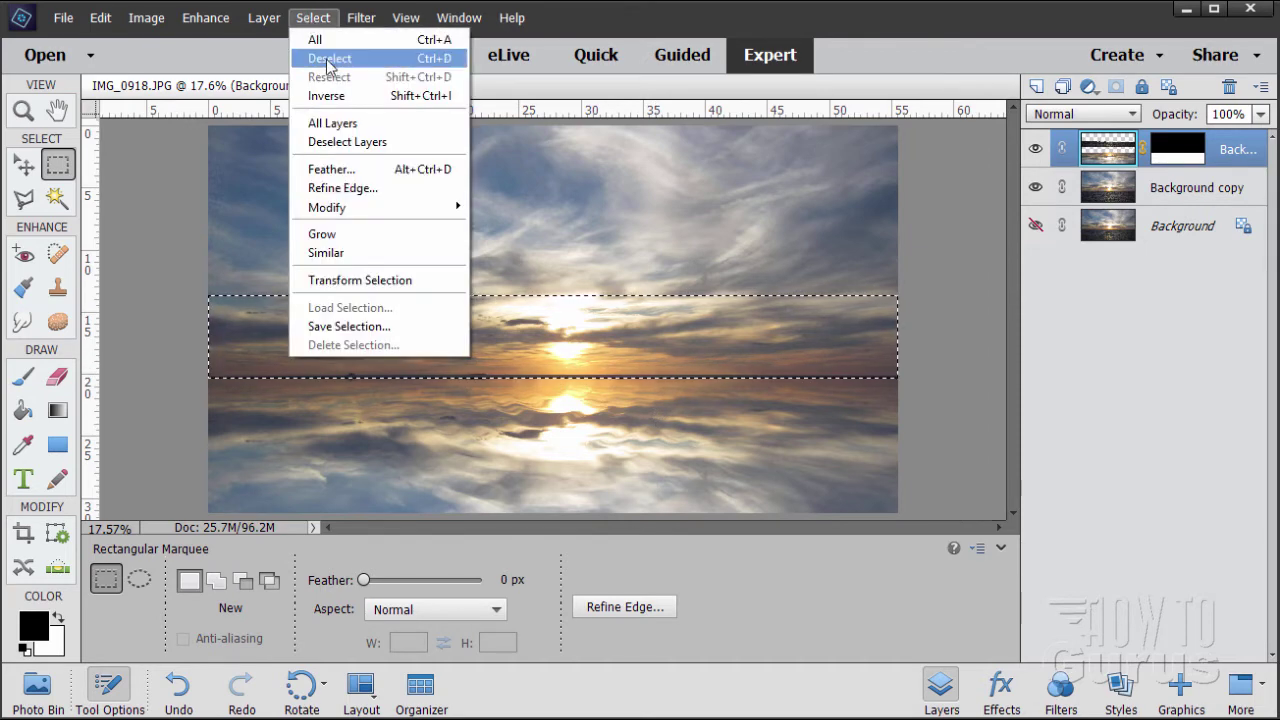
pyautogui.click(330, 60)
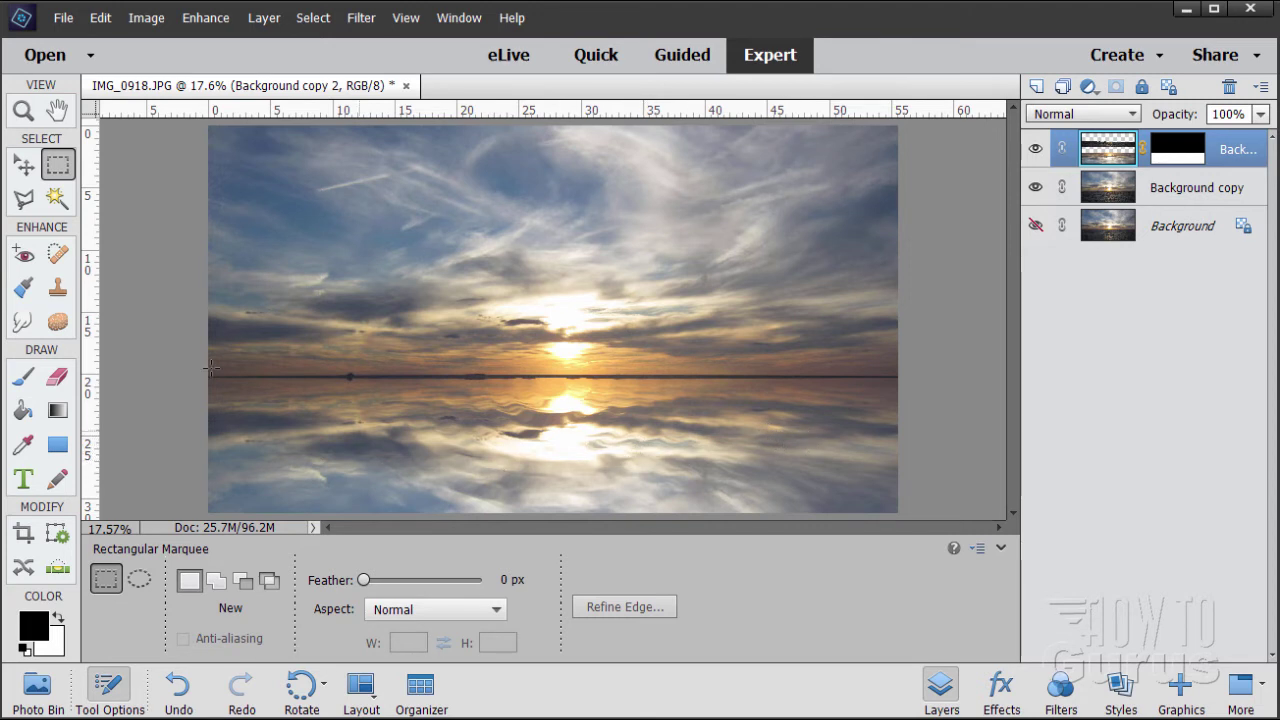
pyautogui.click(26, 165)
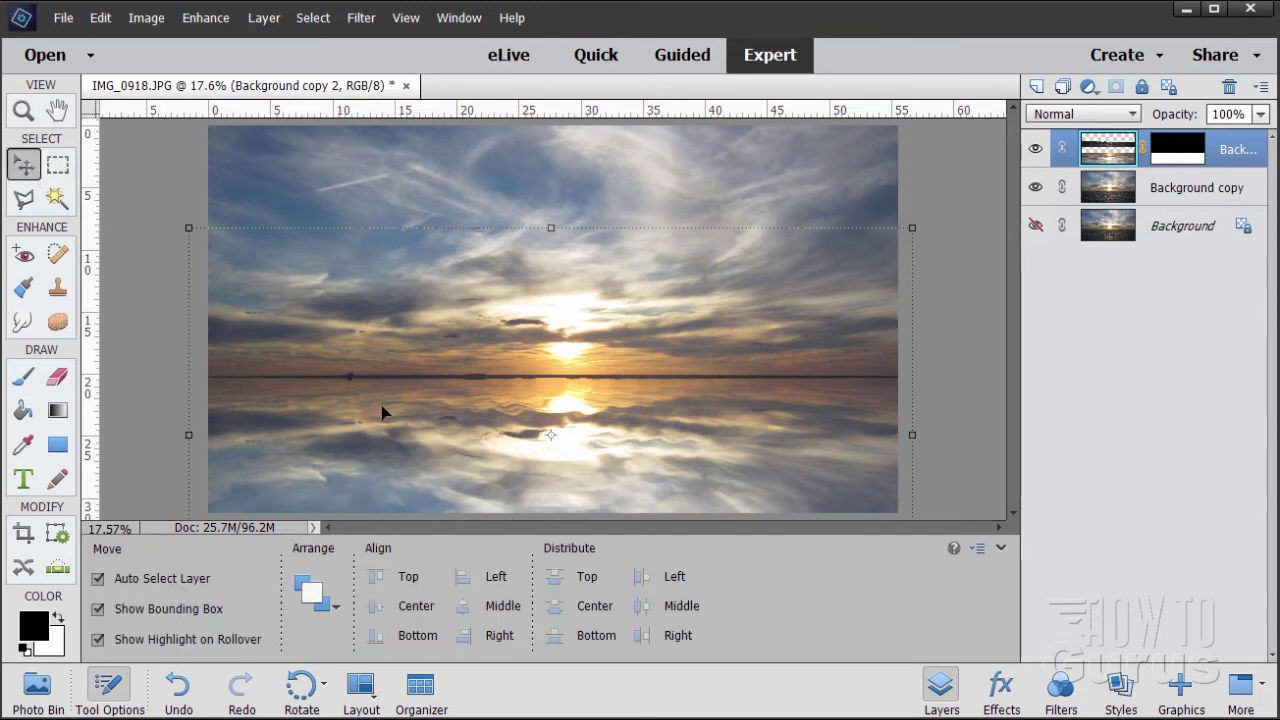
# Step: Add a Photo Filter adjustment layer clipped to the reflection layer below
pyautogui.click(264, 20)
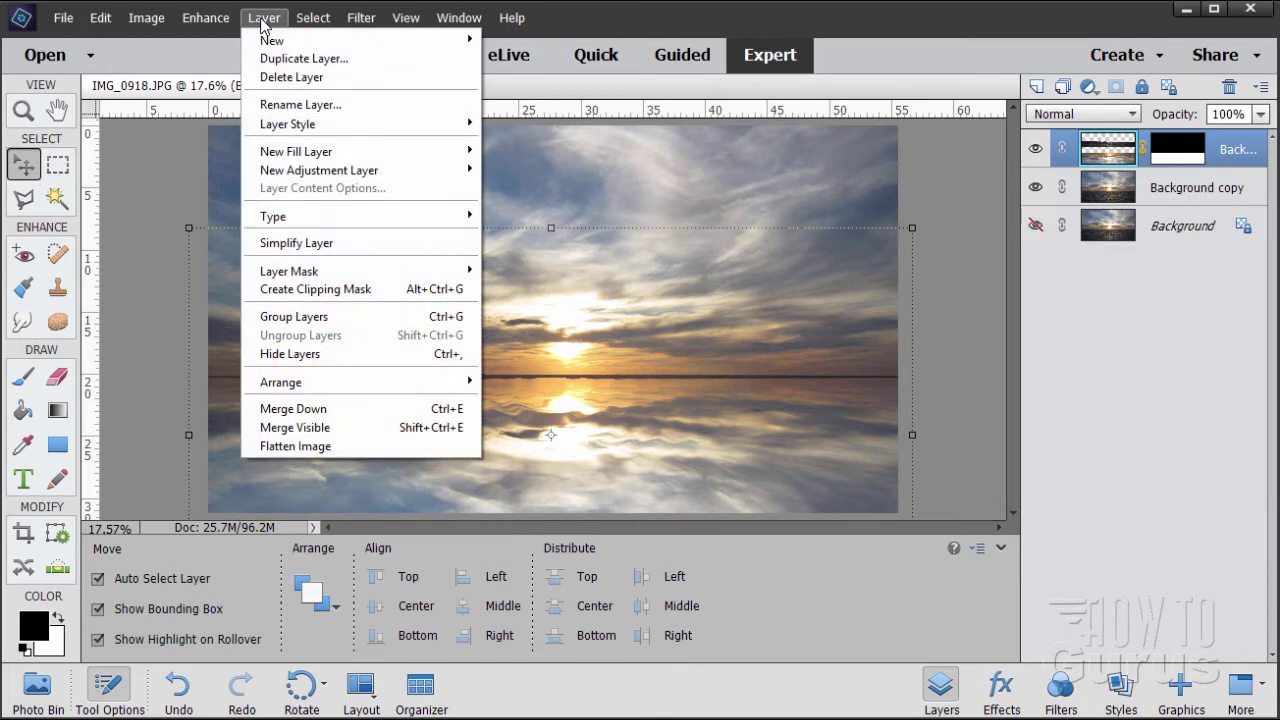
pyautogui.moveTo(296, 175)
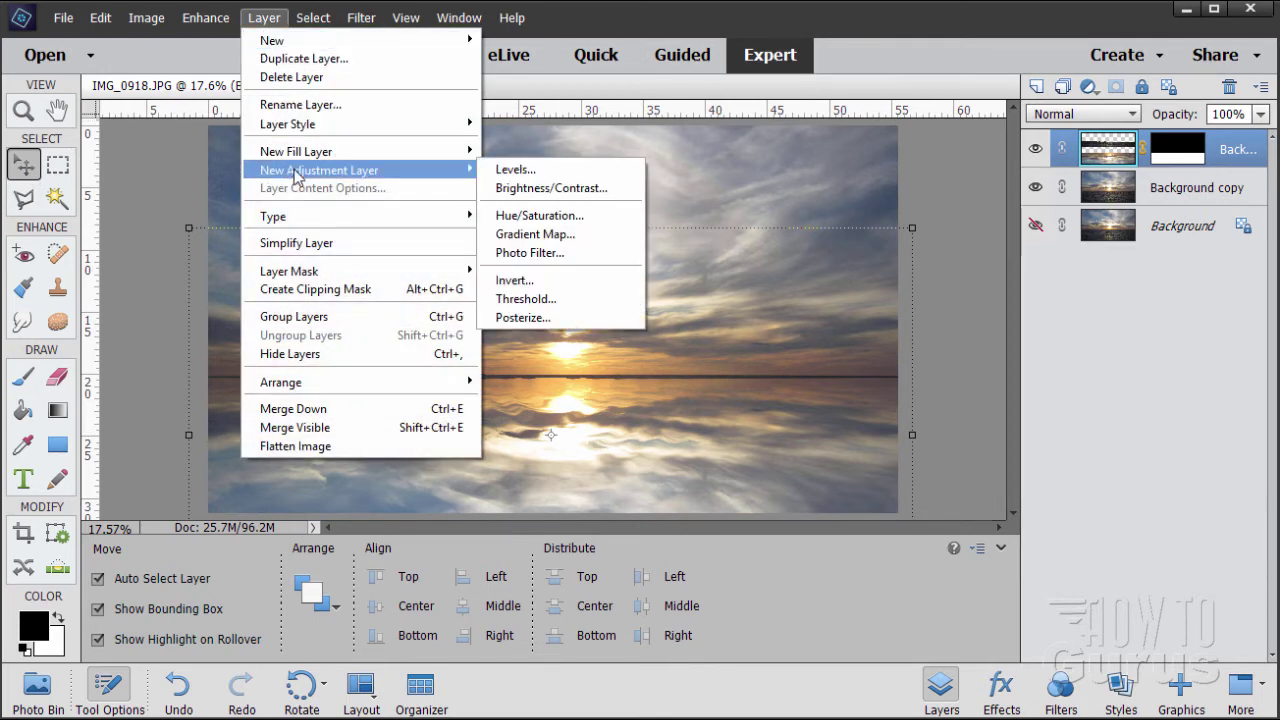
pyautogui.click(518, 253)
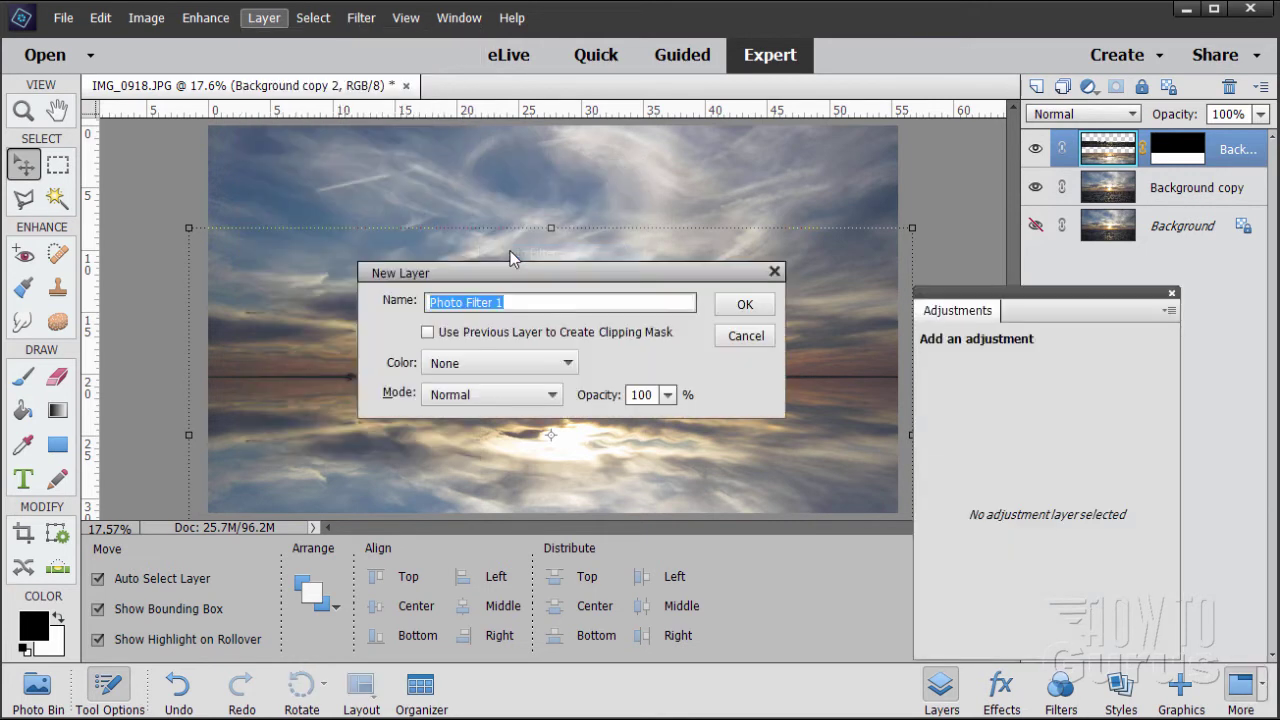
pyautogui.click(428, 333)
pyautogui.click(745, 305)
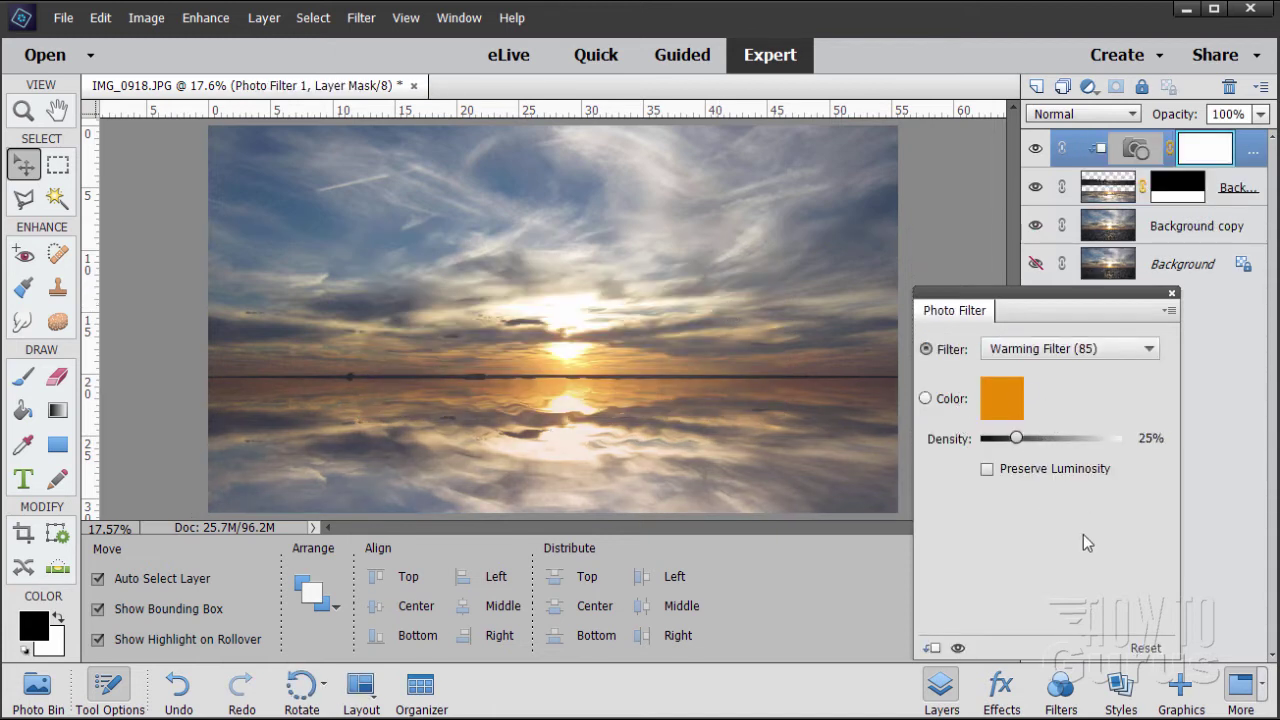
# Step: Compare the image with the filter hidden and shown, then set the filter to Blue
pyautogui.click(958, 648)
pyautogui.click(958, 648)
pyautogui.click(958, 648)
pyautogui.click(958, 648)
pyautogui.click(958, 648)
pyautogui.click(958, 649)
pyautogui.click(1064, 350)
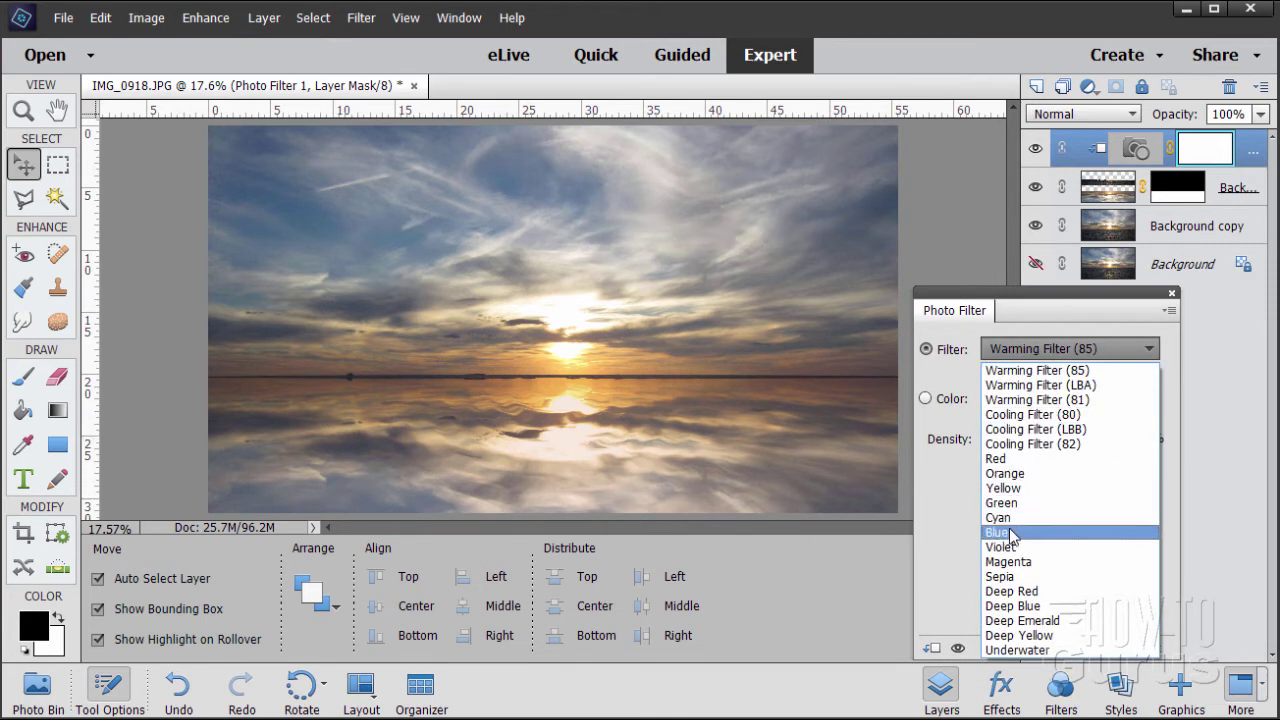
pyautogui.click(997, 534)
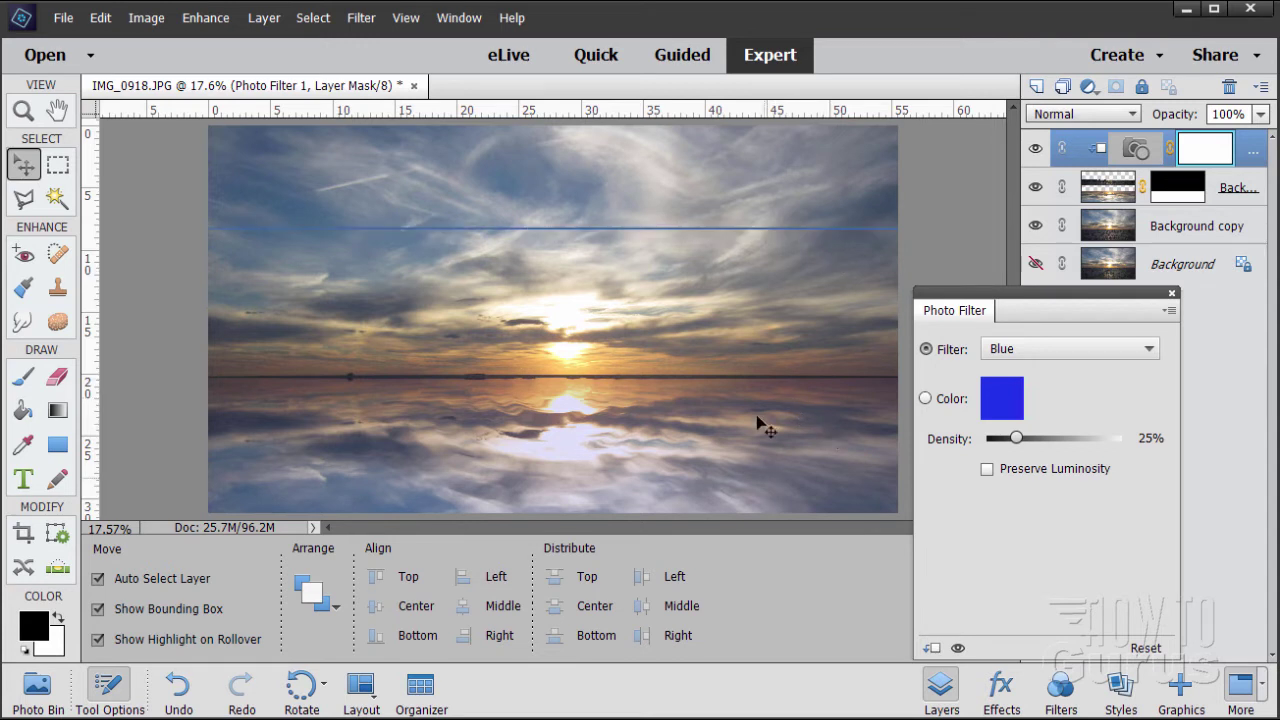
pyautogui.click(1172, 294)
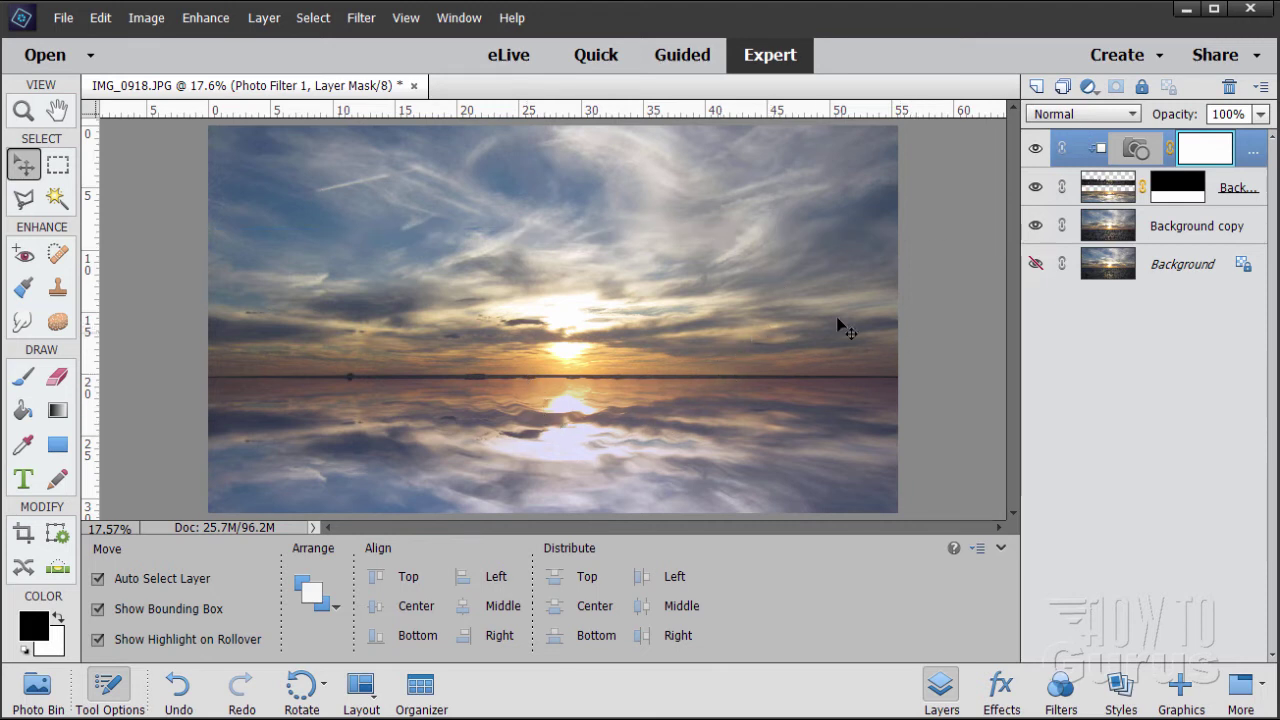
# Step: Stamp all visible layers into a new Layer 1 and hide the original layers
pyautogui.hotkey('ctrl', 'shift', 'alt', 'e')
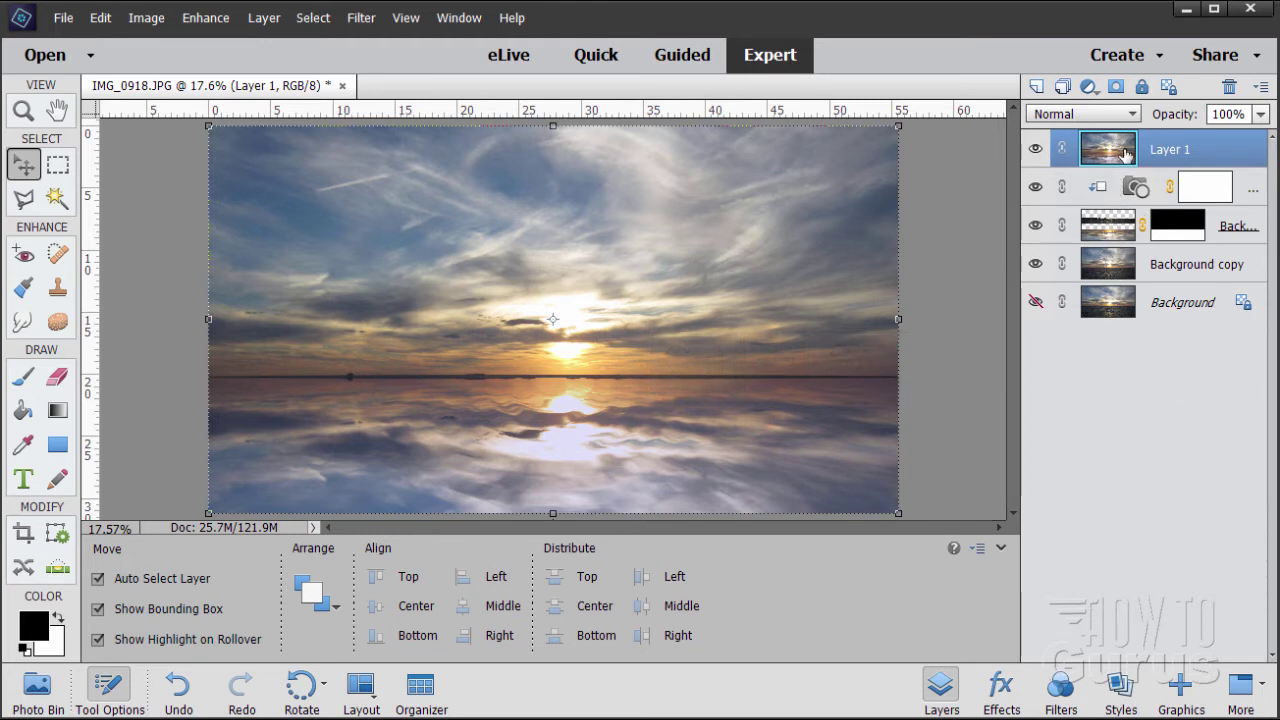
pyautogui.click(1035, 186)
pyautogui.click(1035, 225)
pyautogui.click(1034, 264)
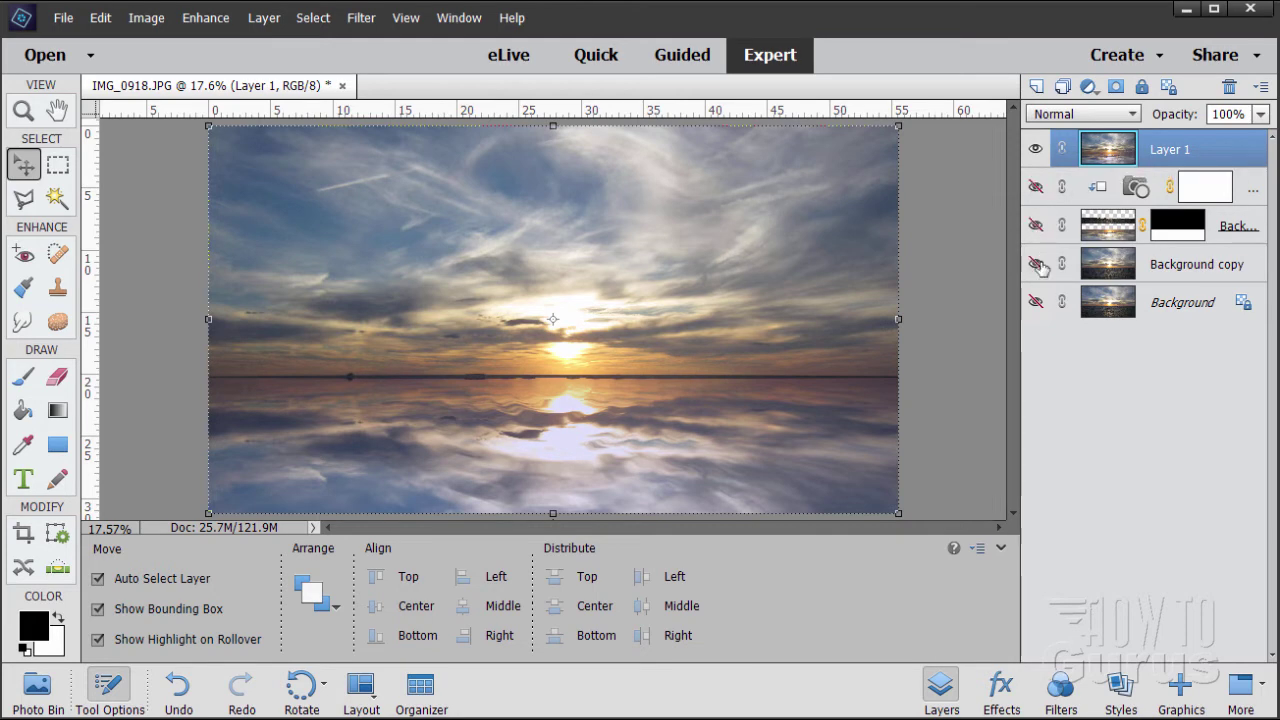
pyautogui.click(1036, 149)
# Step: Check Layer 1 on its own, then duplicate it as Layer 1 copy
pyautogui.click(1036, 149)
pyautogui.click(1036, 149)
pyautogui.click(1036, 149)
pyautogui.moveTo(1102, 152); pyautogui.dragTo(1037, 86)
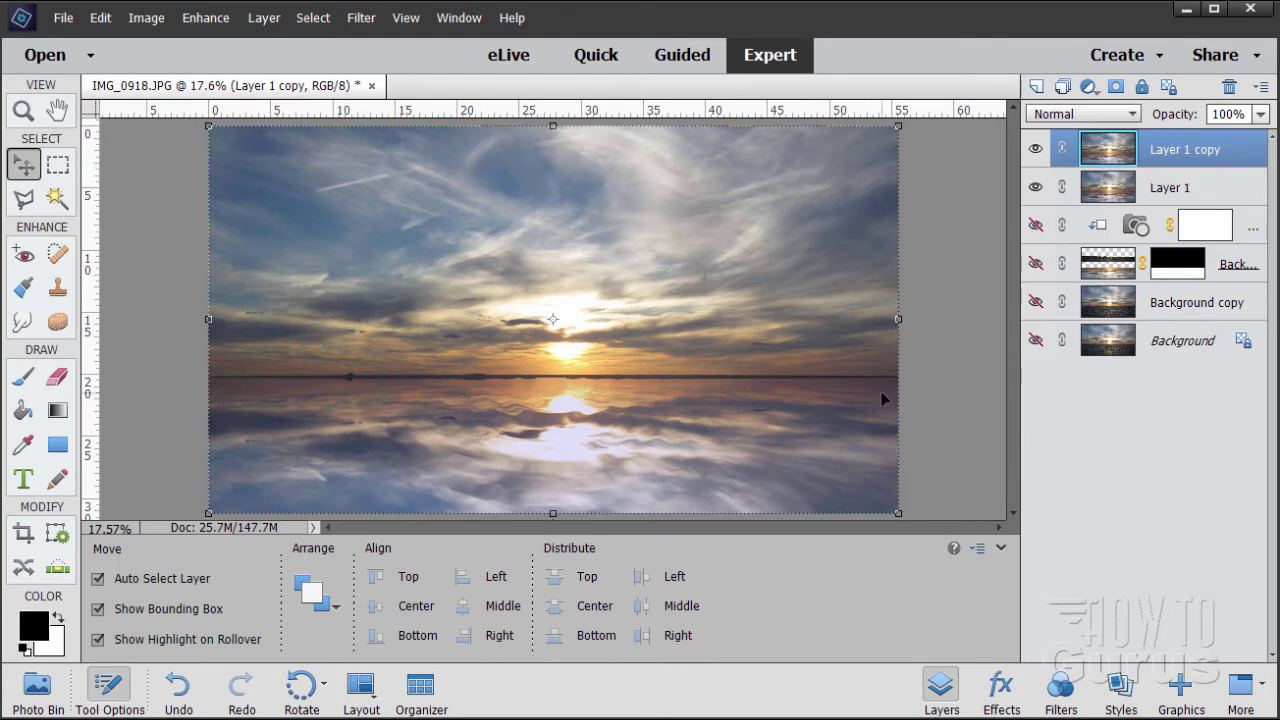
# Step: Set Layer 1 copy to Screen blend mode at 51% opacity and compare it on and off
pyautogui.click(1078, 115)
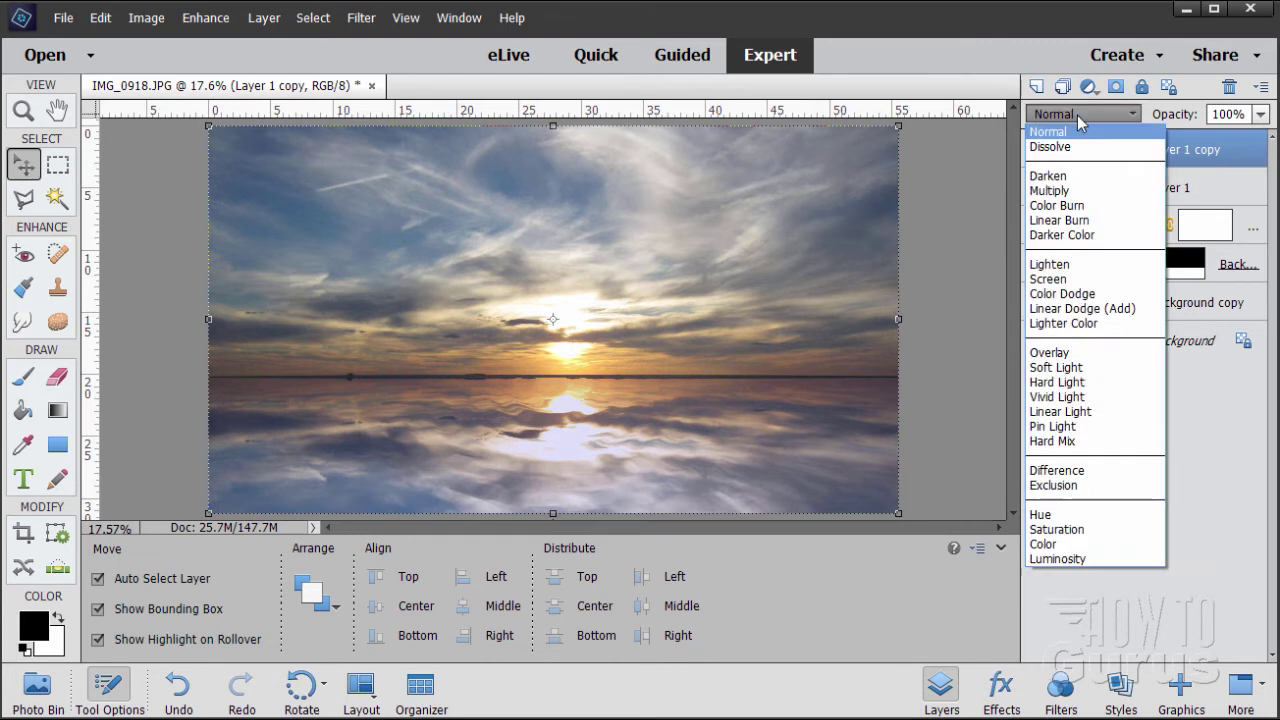
pyautogui.click(1048, 279)
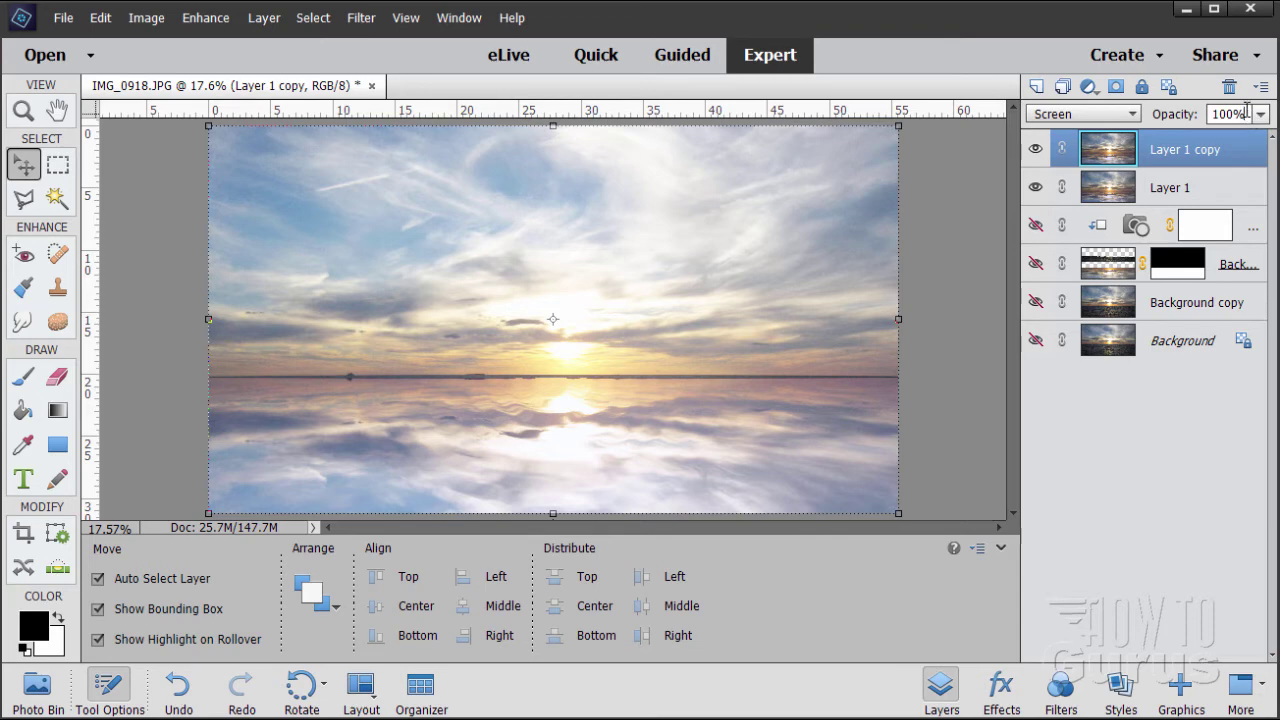
pyautogui.moveTo(1247, 112); pyautogui.dragTo(1207, 113)
pyautogui.write('51')
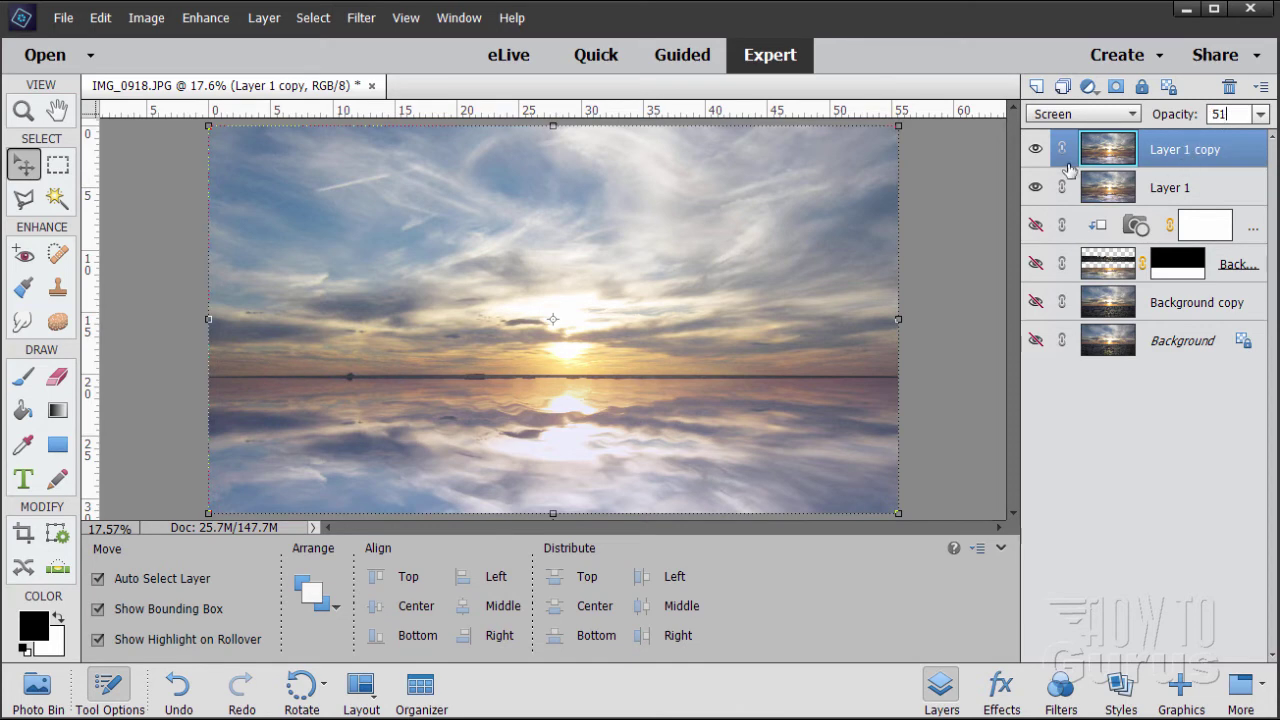
pyautogui.click(1035, 150)
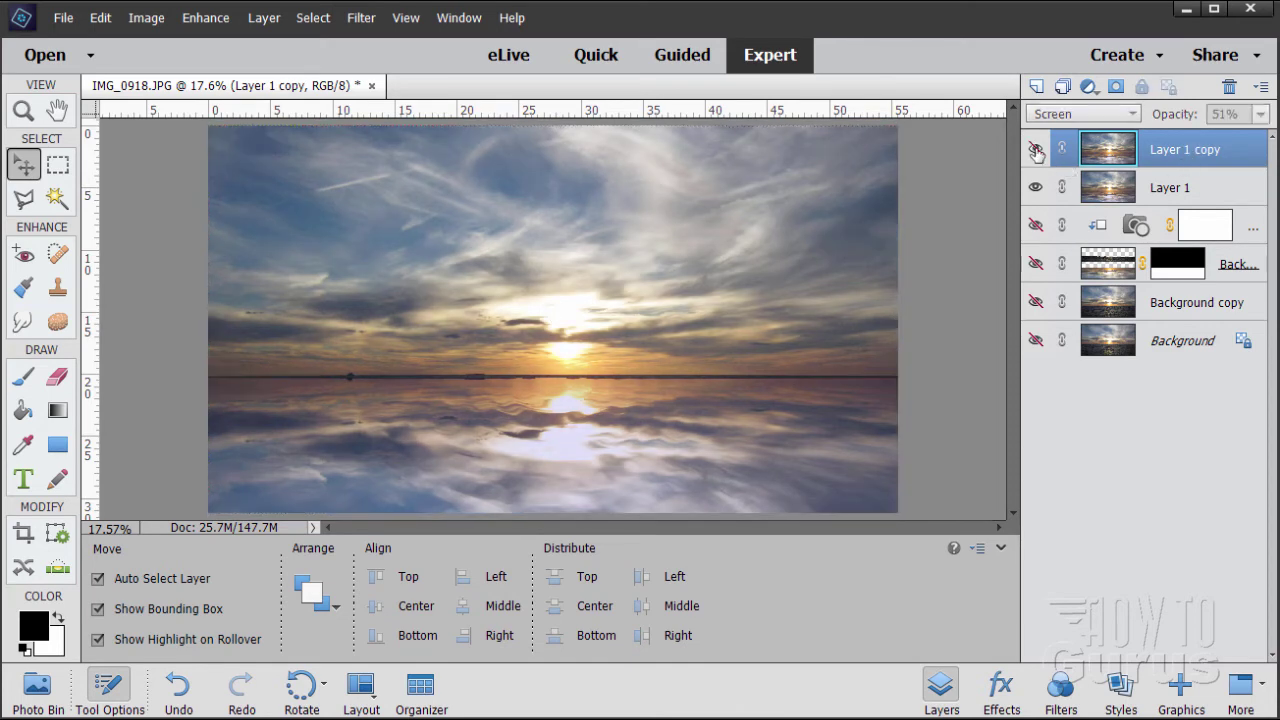
pyautogui.click(1035, 150)
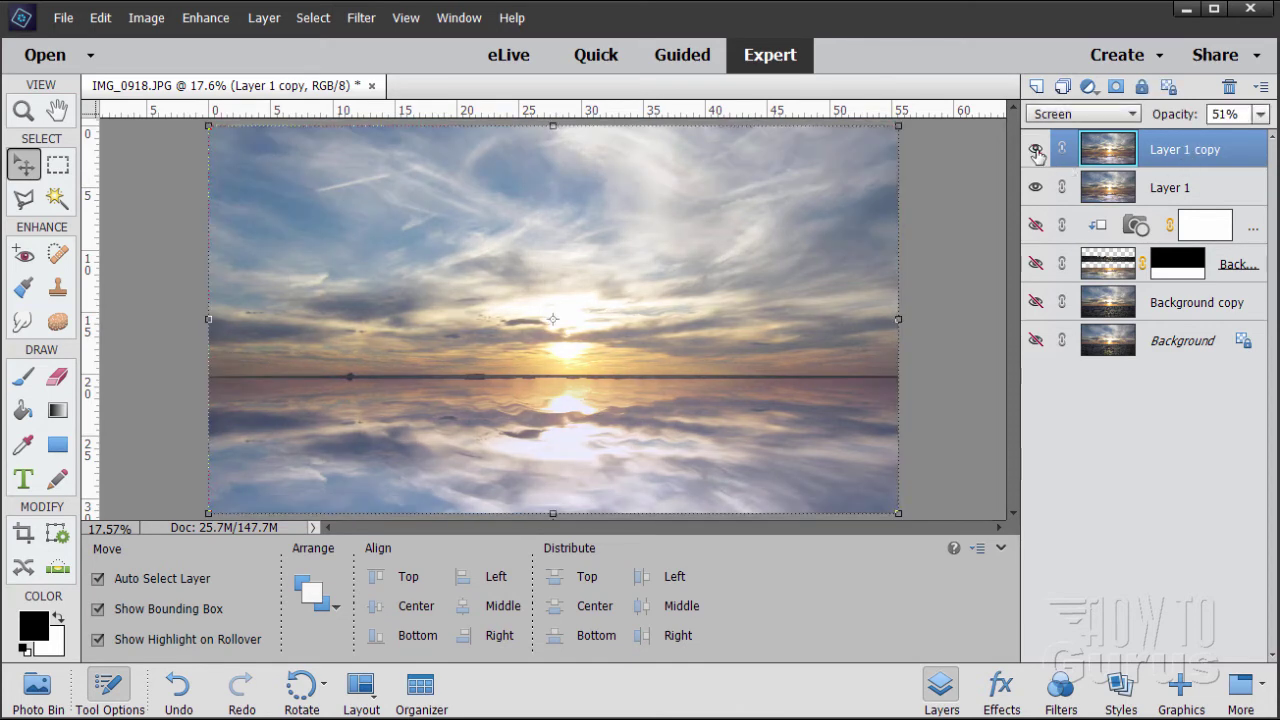
pyautogui.click(1035, 150)
pyautogui.click(1035, 150)
# Step: Choose the Horizontal Type tool and set the text colour to the CMYK Blue swatch
pyautogui.click(30, 481)
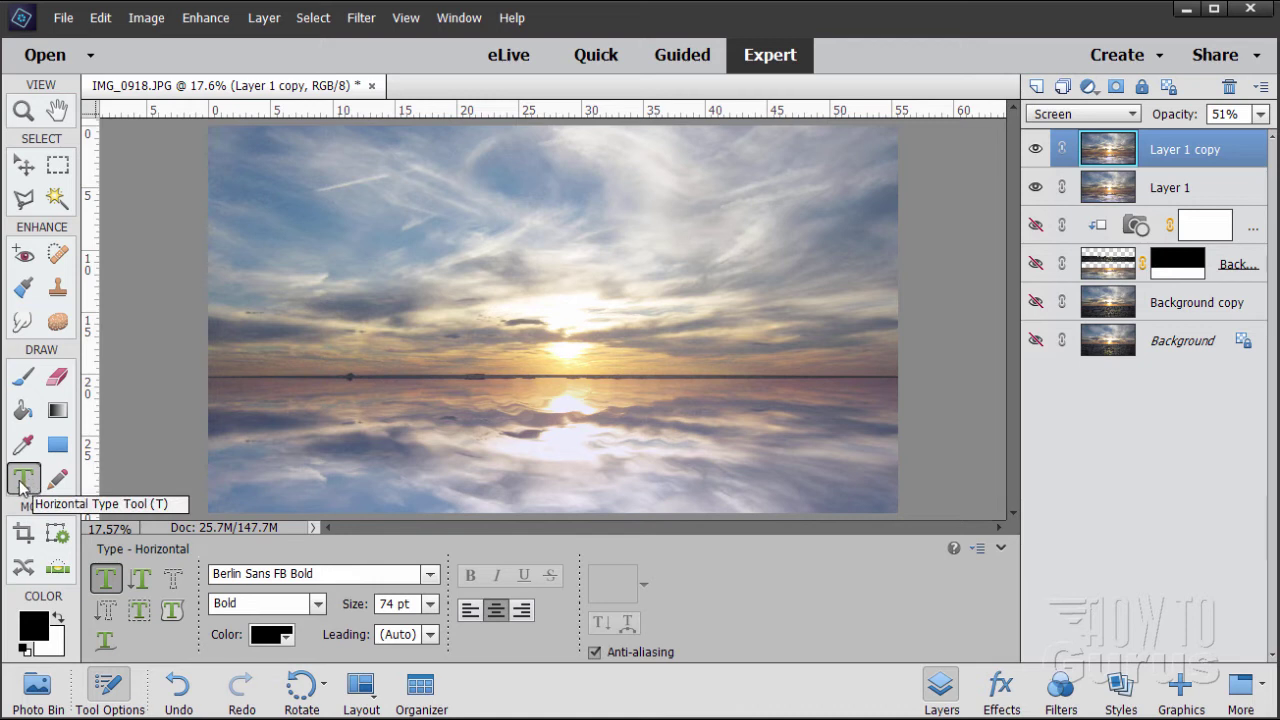
pyautogui.click(268, 638)
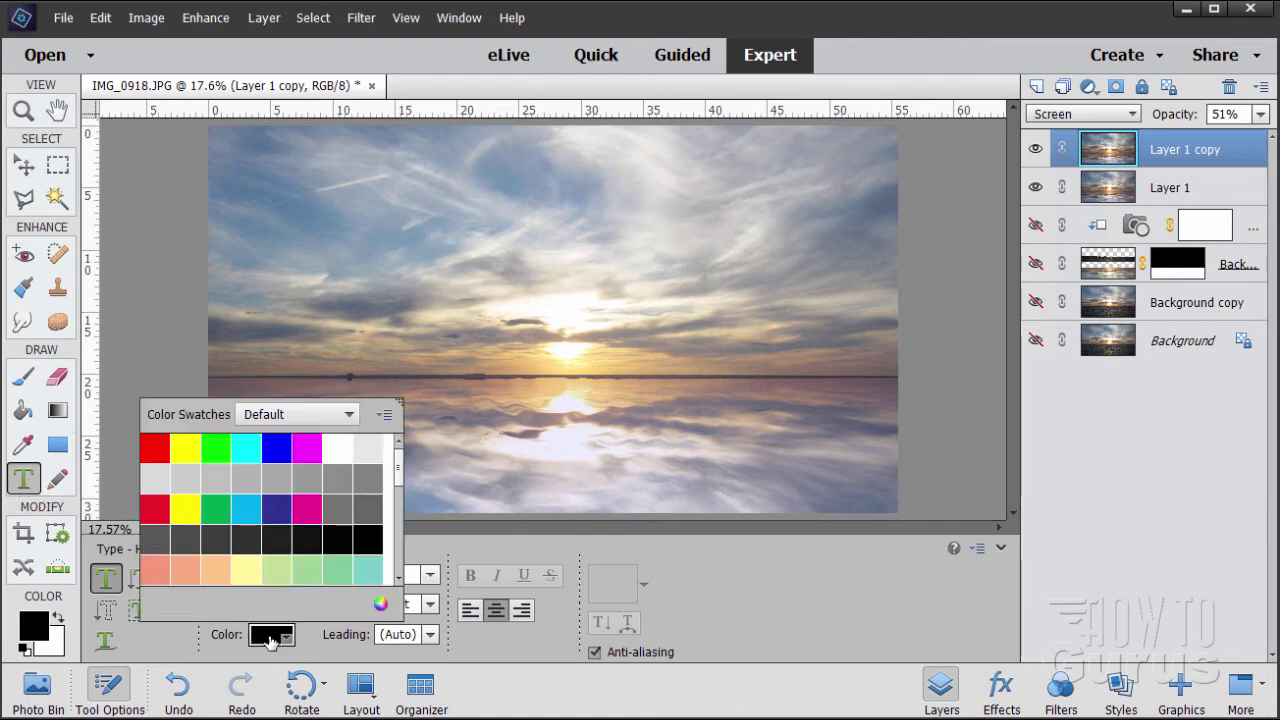
pyautogui.click(278, 510)
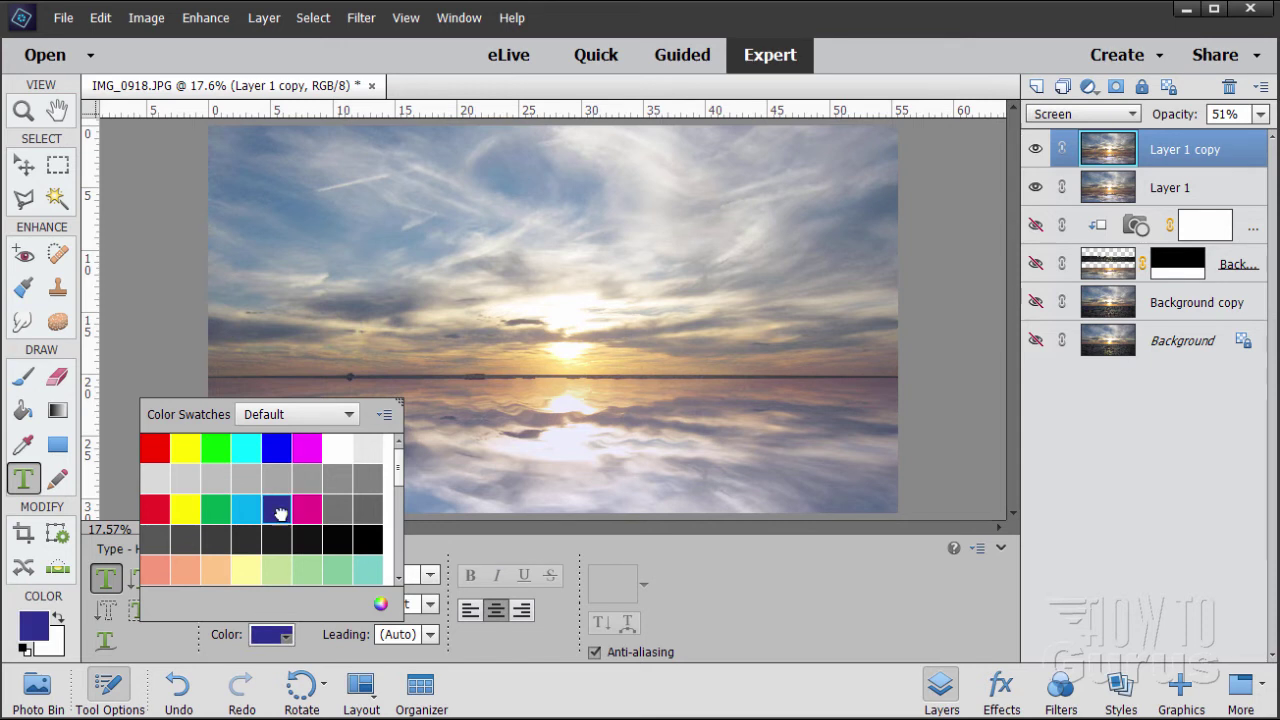
pyautogui.click(280, 513)
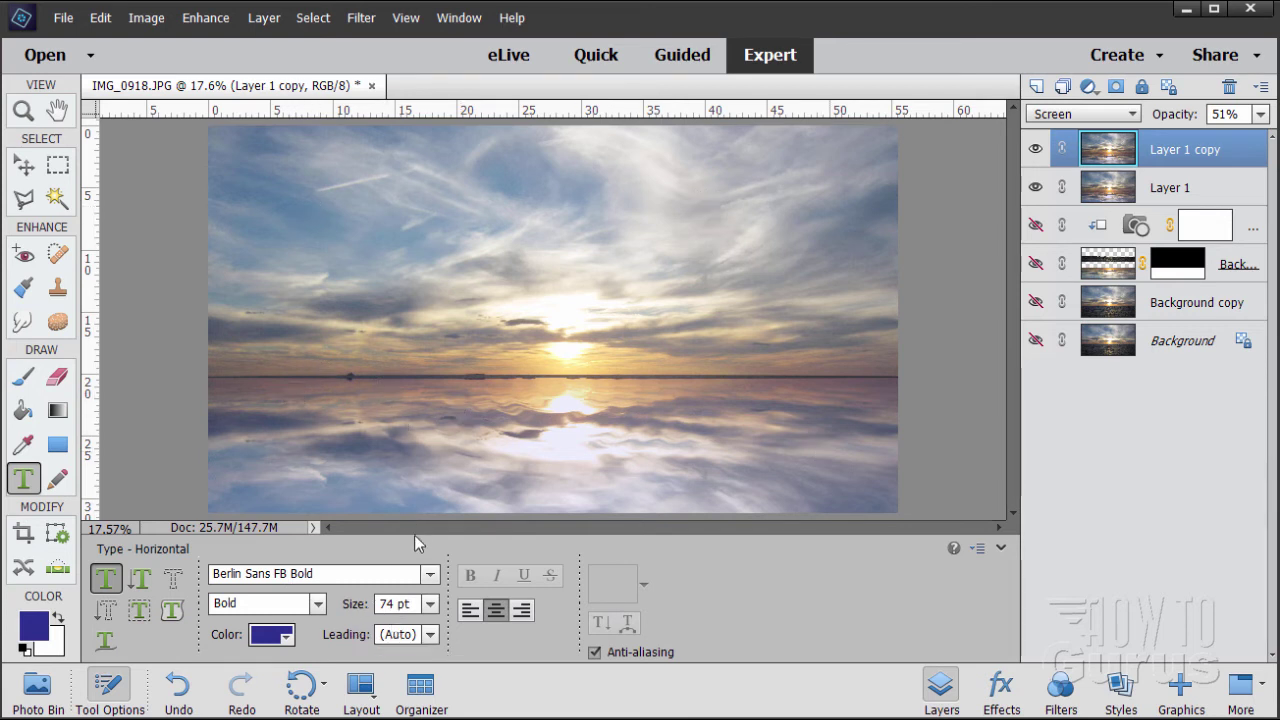
# Step: Set the type size to 1260 pt with centred text alignment
pyautogui.moveTo(411, 611); pyautogui.dragTo(367, 605)
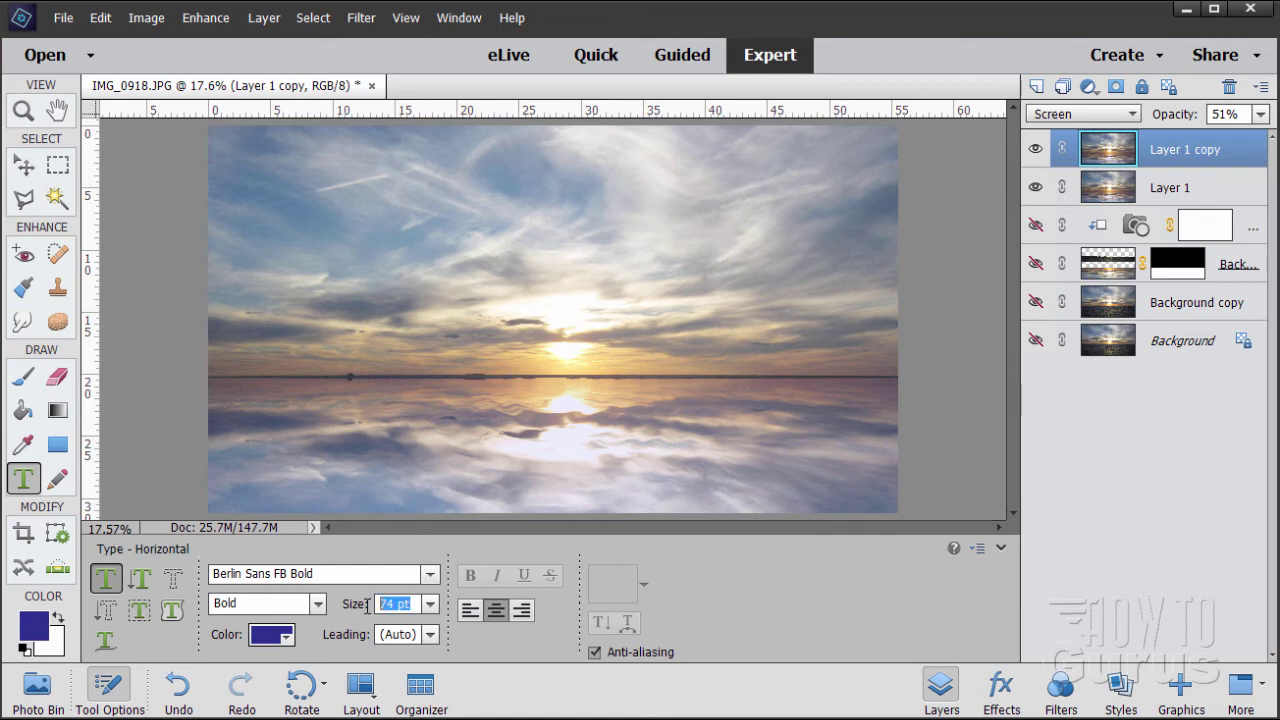
pyautogui.write('1260 p')
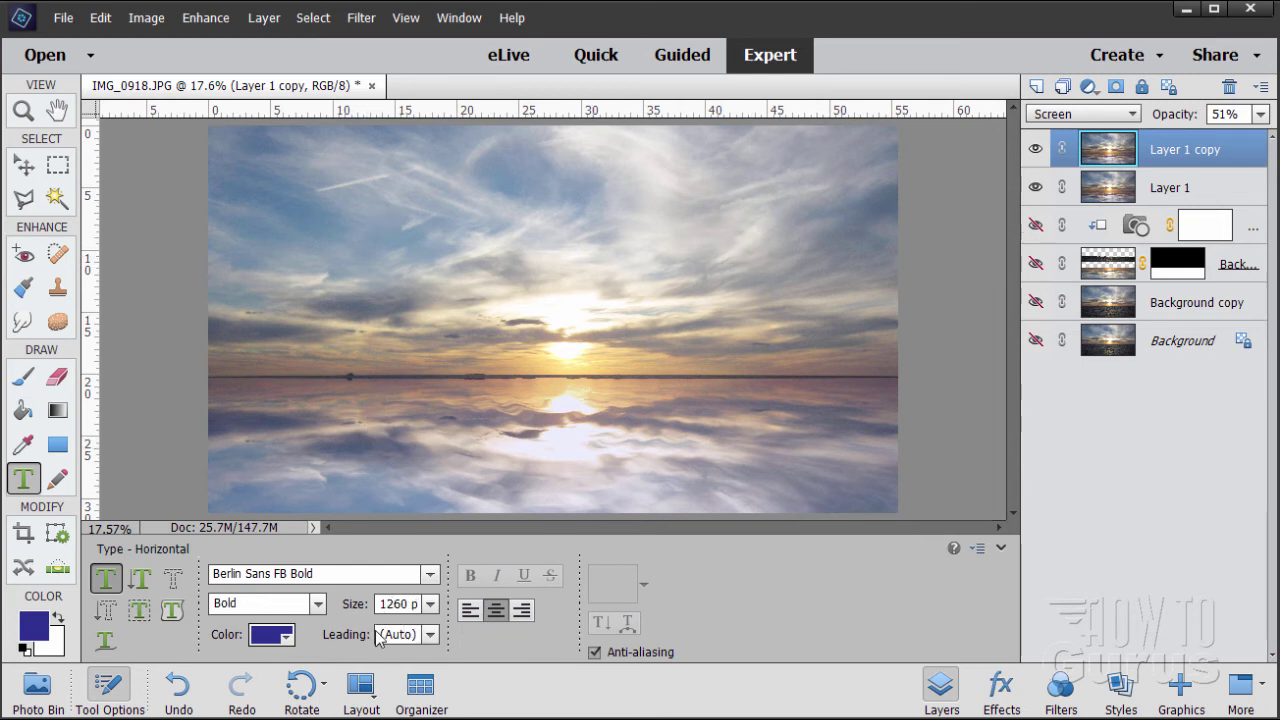
pyautogui.click(496, 612)
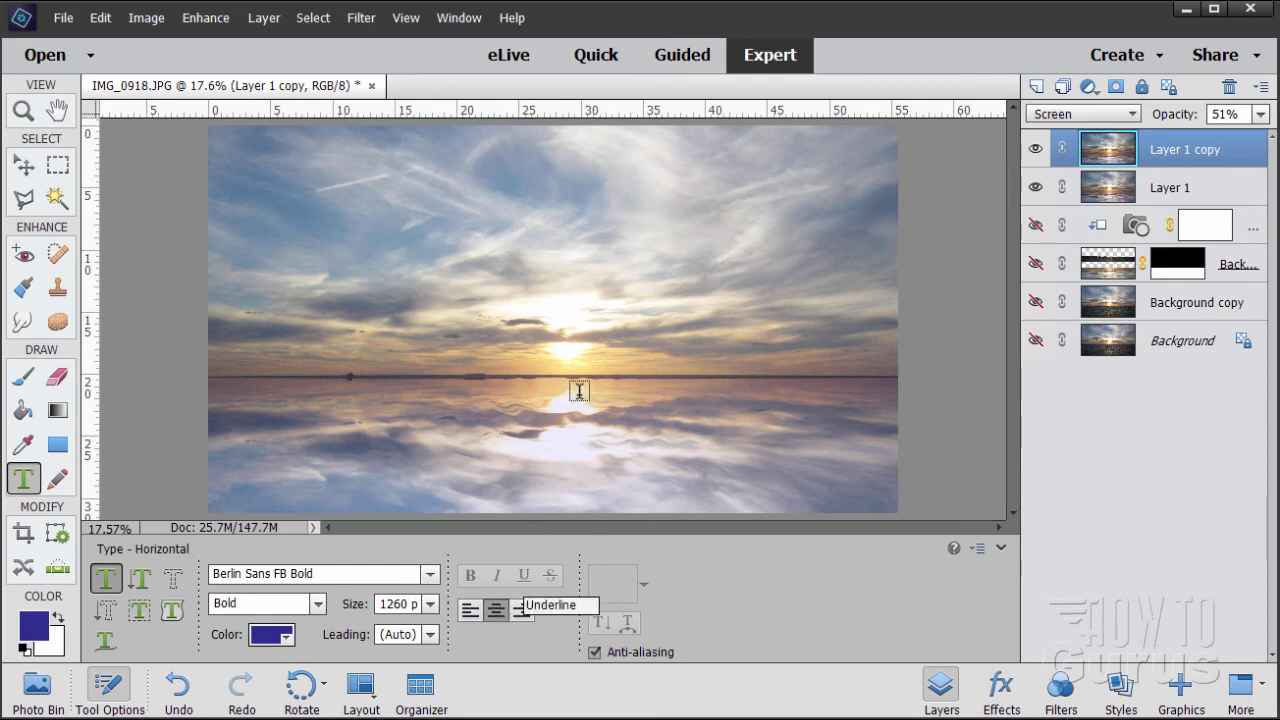
# Step: Type DREAM at the image centre, commit it, and move it down across the horizon
pyautogui.click(551, 334)
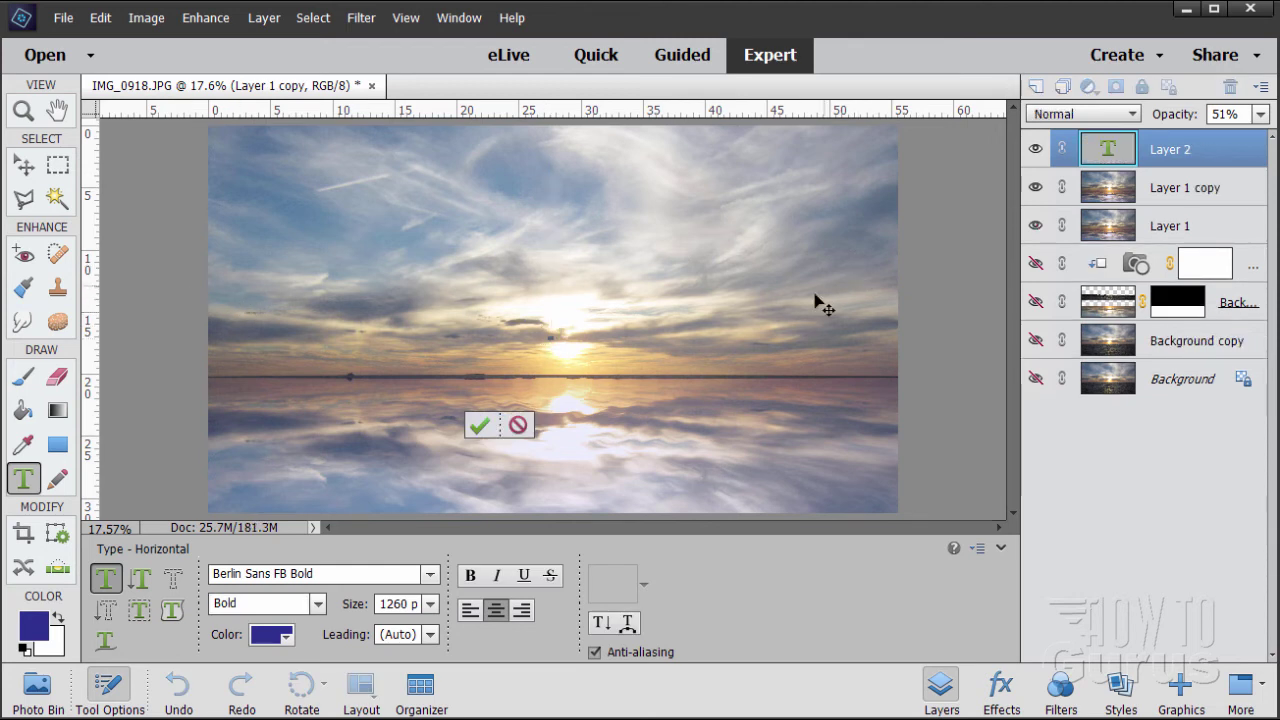
pyautogui.click(561, 338)
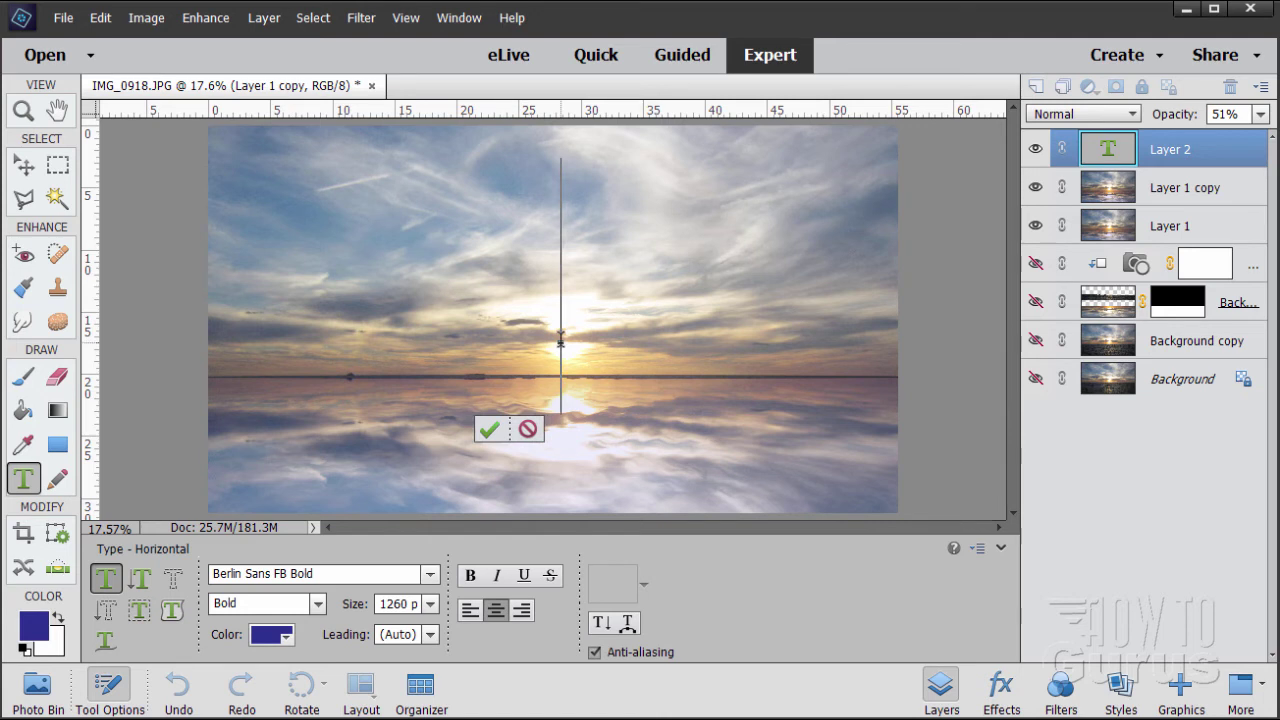
pyautogui.write('DREAM')
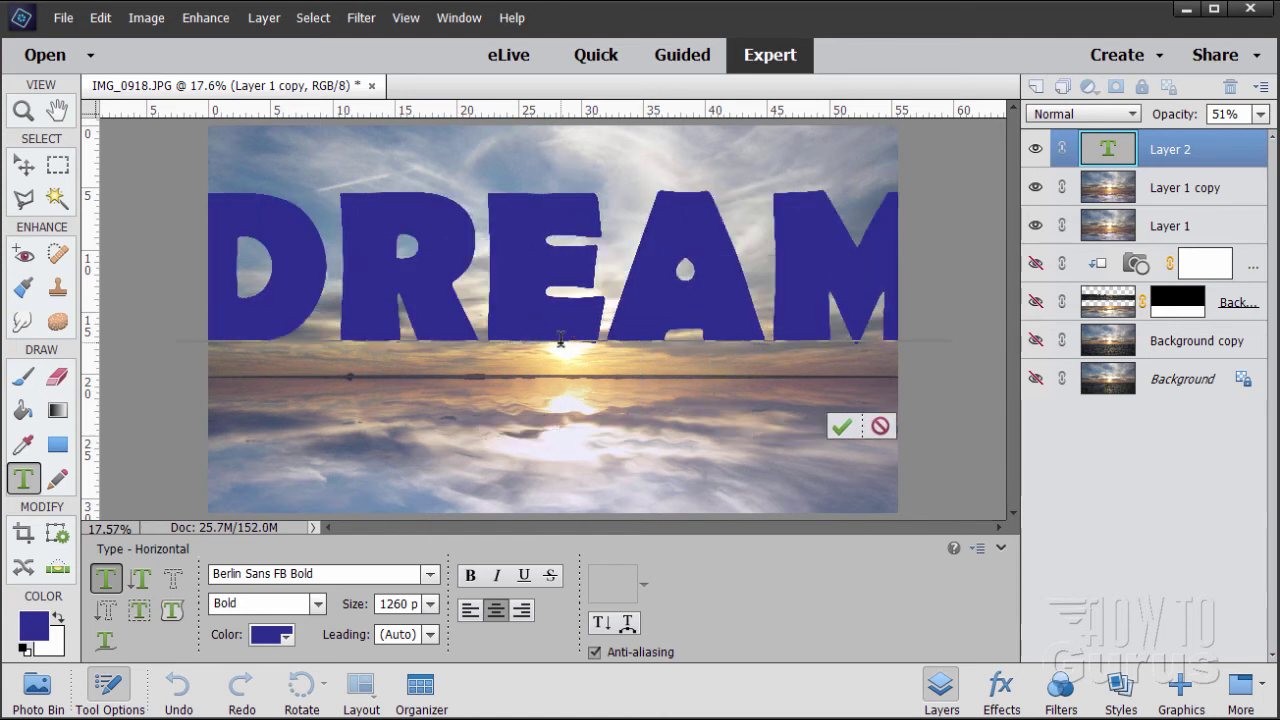
pyautogui.click(841, 426)
pyautogui.press('v')
pyautogui.moveTo(669, 310); pyautogui.dragTo(662, 362)
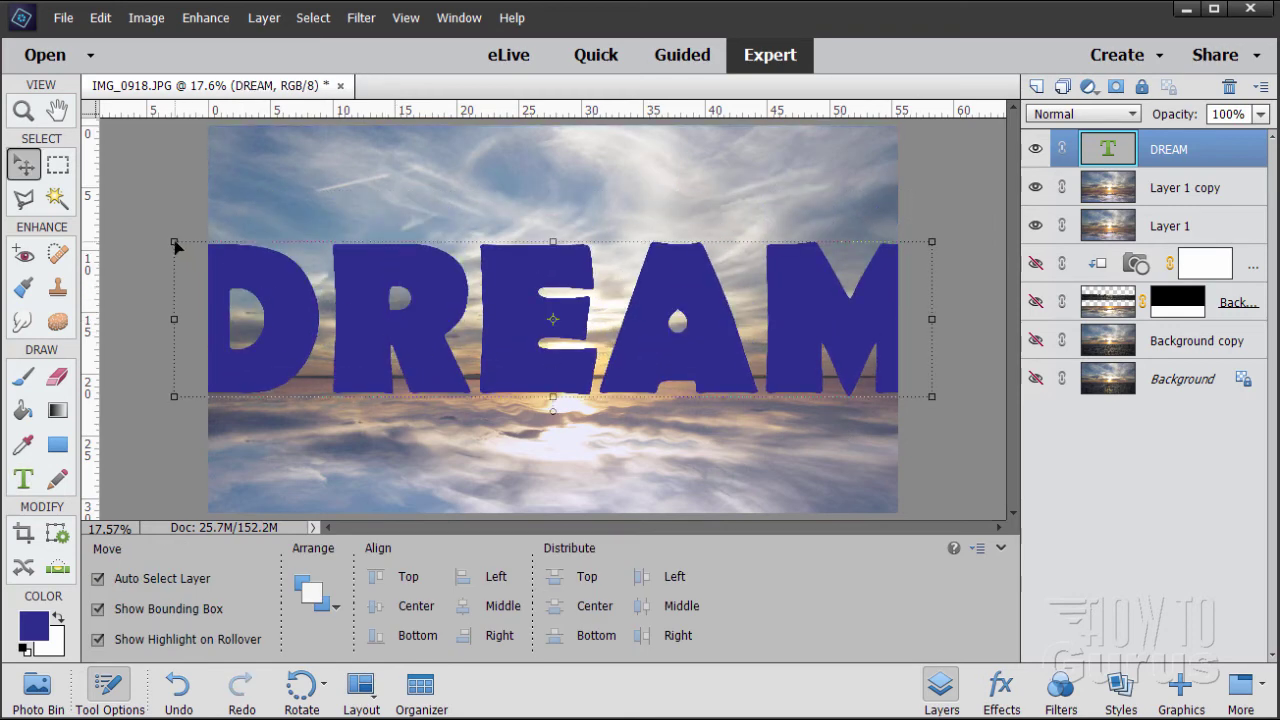
# Step: Scale DREAM down to about 86%, reposition it across the horizon, and commit
pyautogui.moveTo(176, 249); pyautogui.dragTo(212, 270)
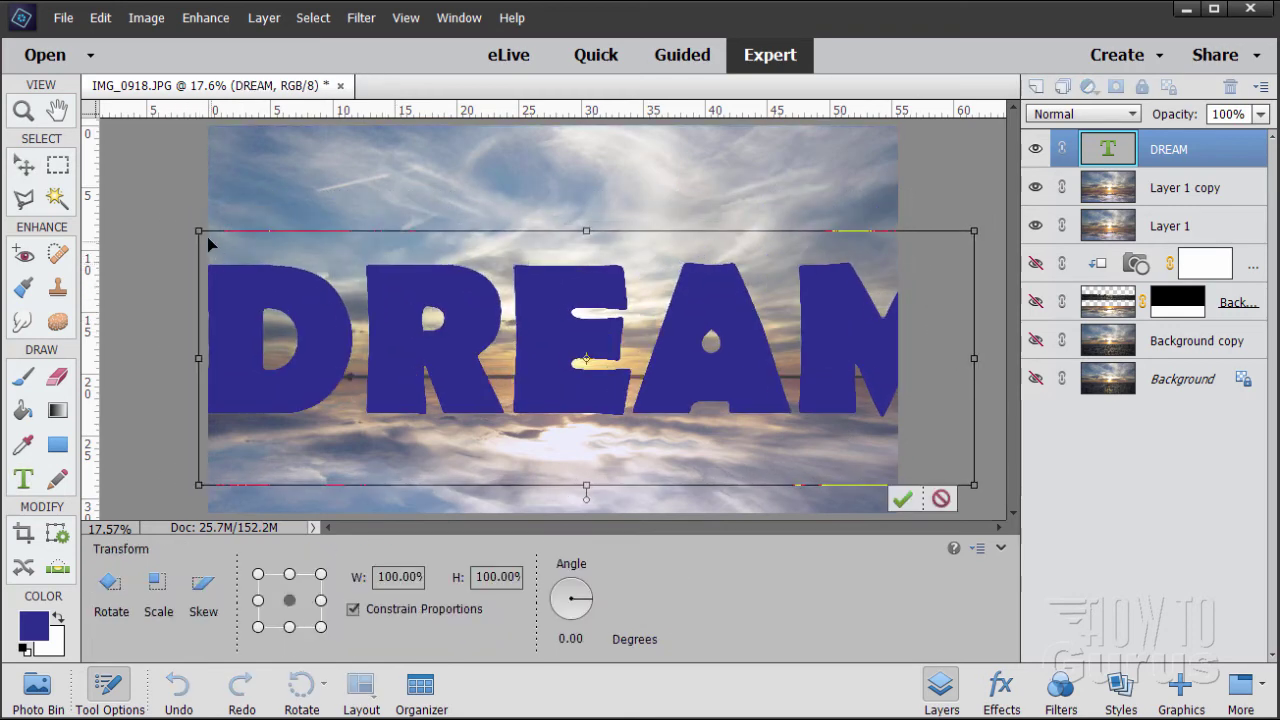
pyautogui.moveTo(200, 233); pyautogui.dragTo(280, 257)
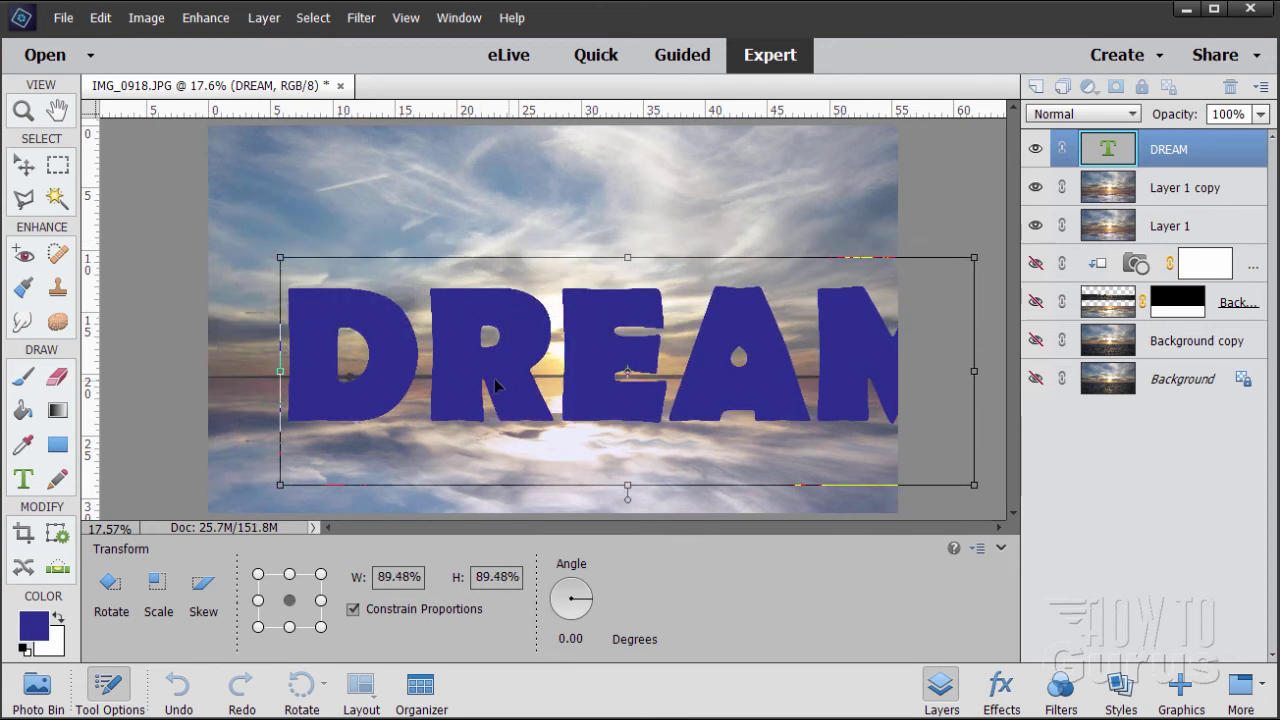
pyautogui.moveTo(483, 383); pyautogui.dragTo(433, 373)
pyautogui.moveTo(205, 476); pyautogui.dragTo(233, 466)
pyautogui.moveTo(527, 369); pyautogui.dragTo(515, 358)
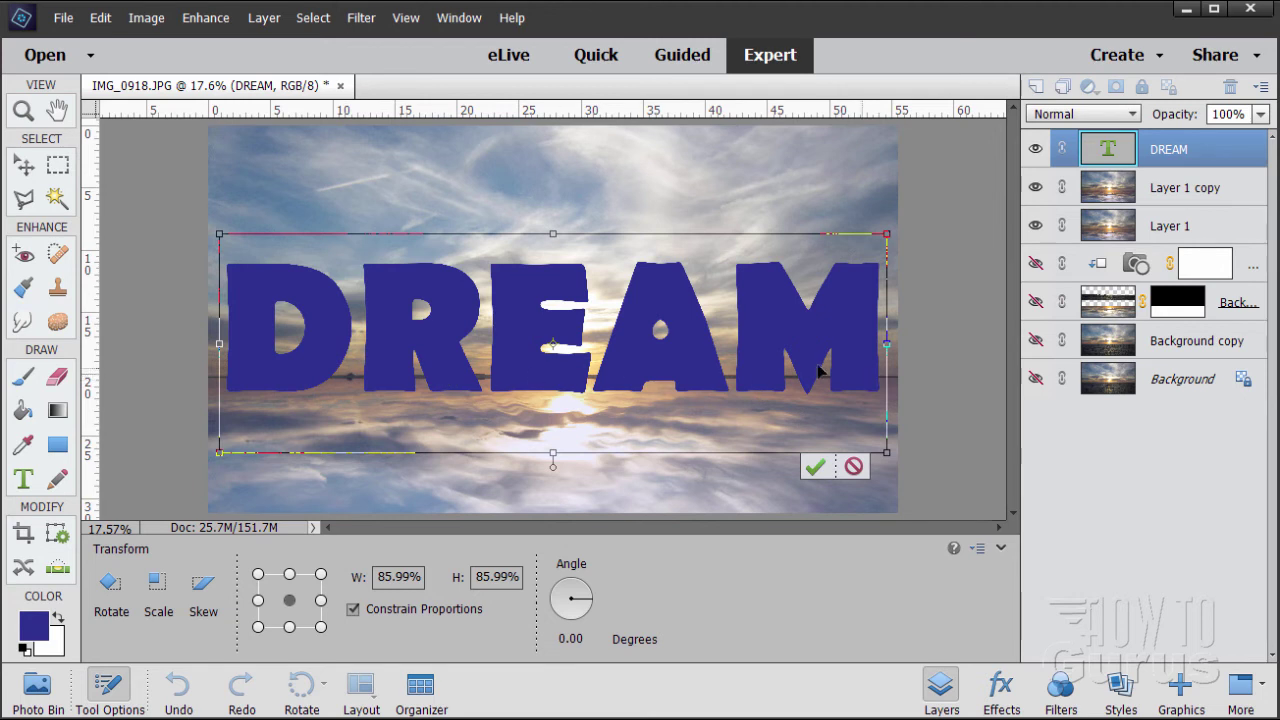
pyautogui.click(812, 469)
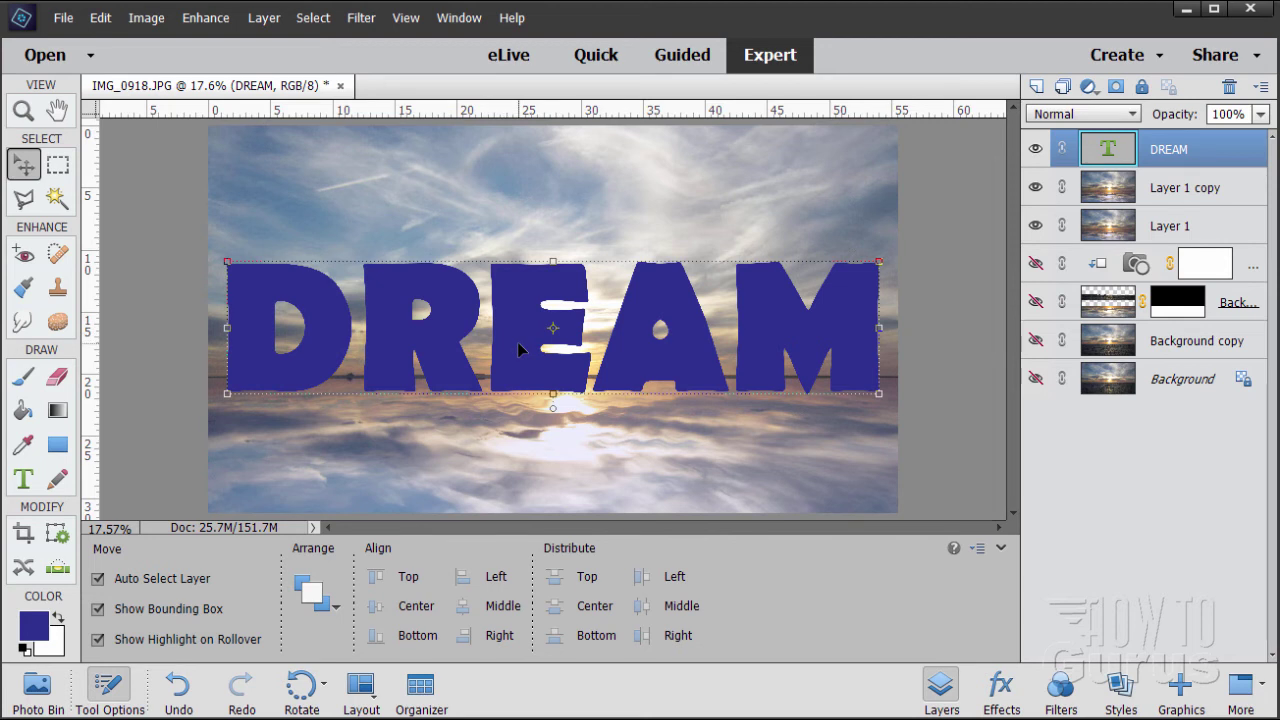
# Step: Change the DREAM layer's blend mode to Soft Light
pyautogui.click(1090, 116)
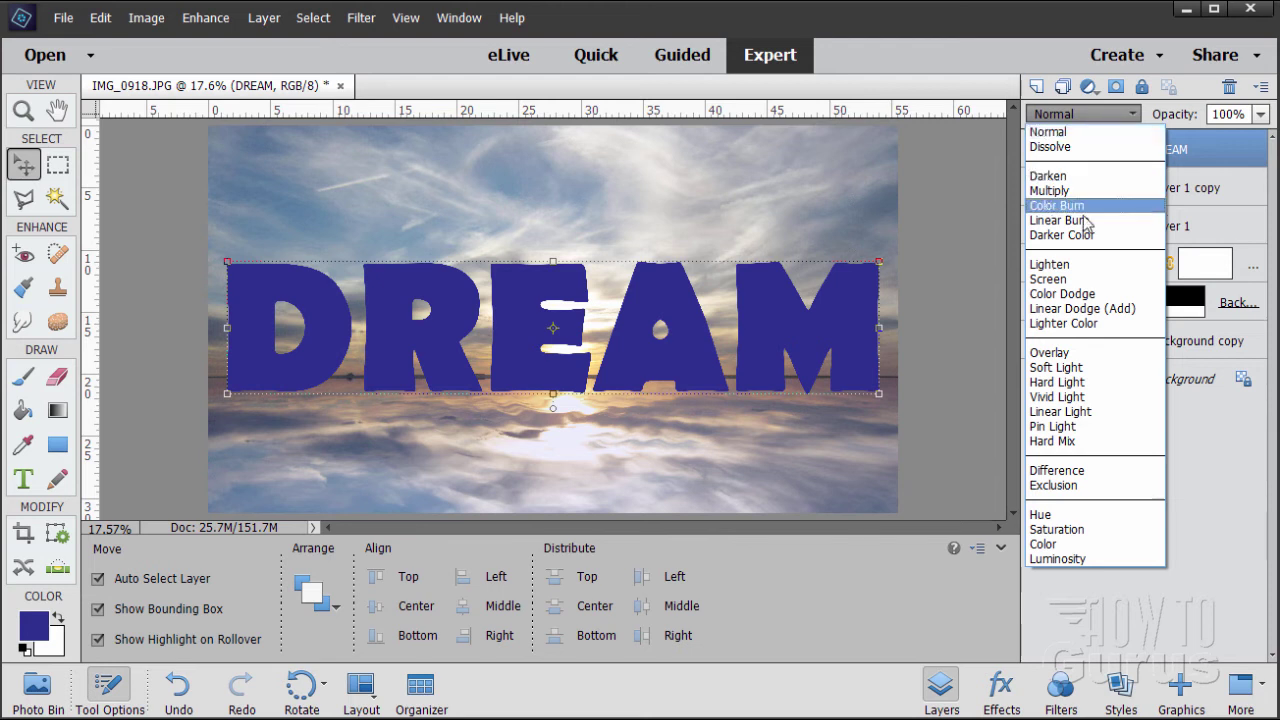
pyautogui.click(1066, 369)
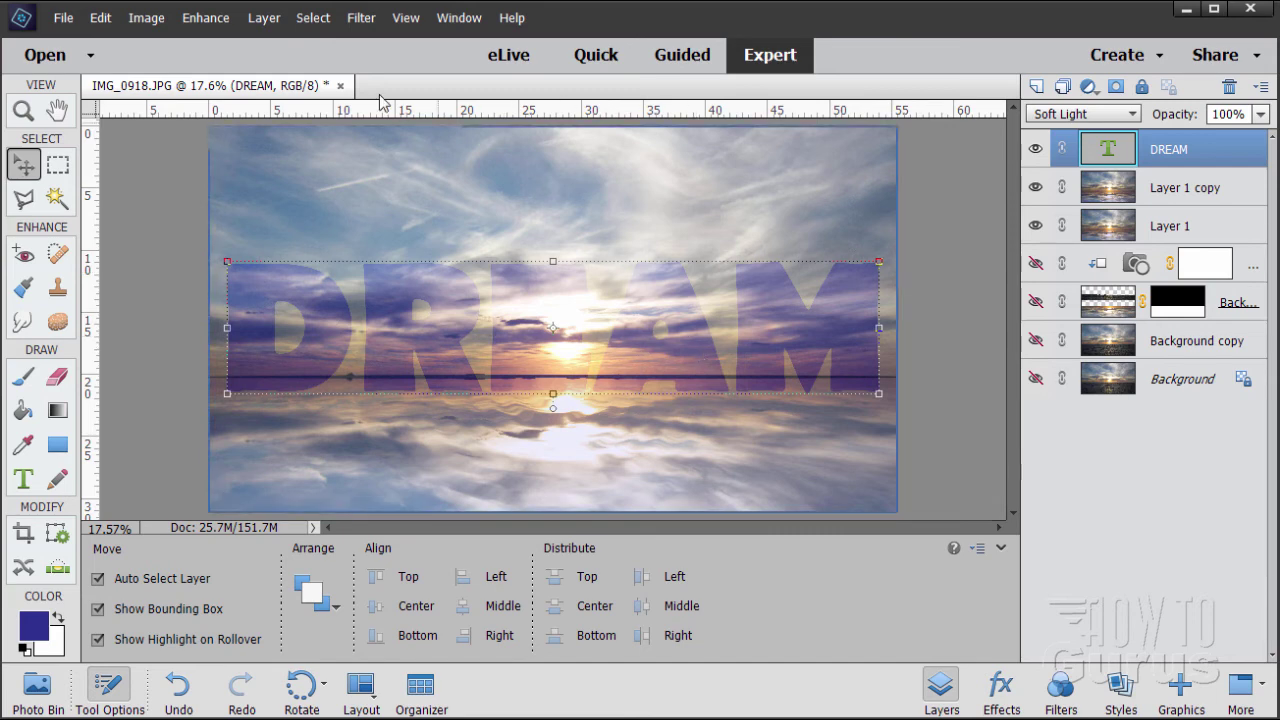
# Step: Open the DREAM layer's Style Settings and set the lighting angle to 135°
pyautogui.click(264, 17)
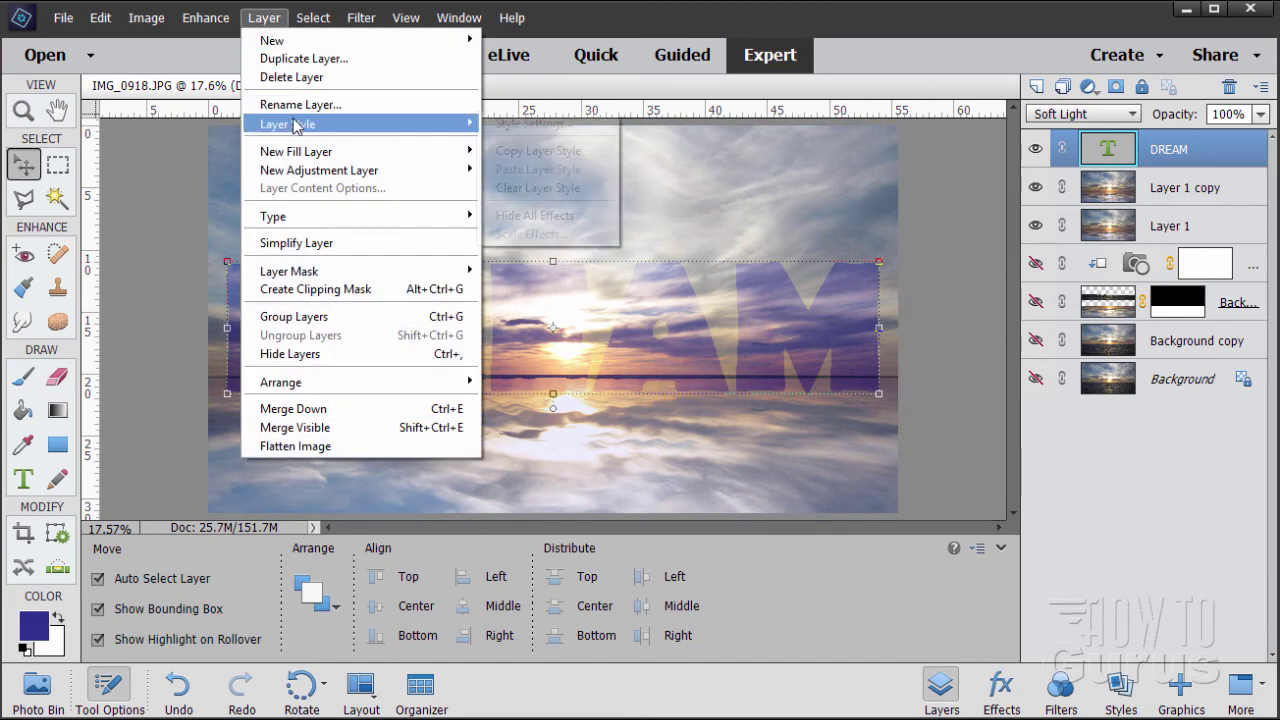
pyautogui.moveTo(297, 125)
pyautogui.click(535, 124)
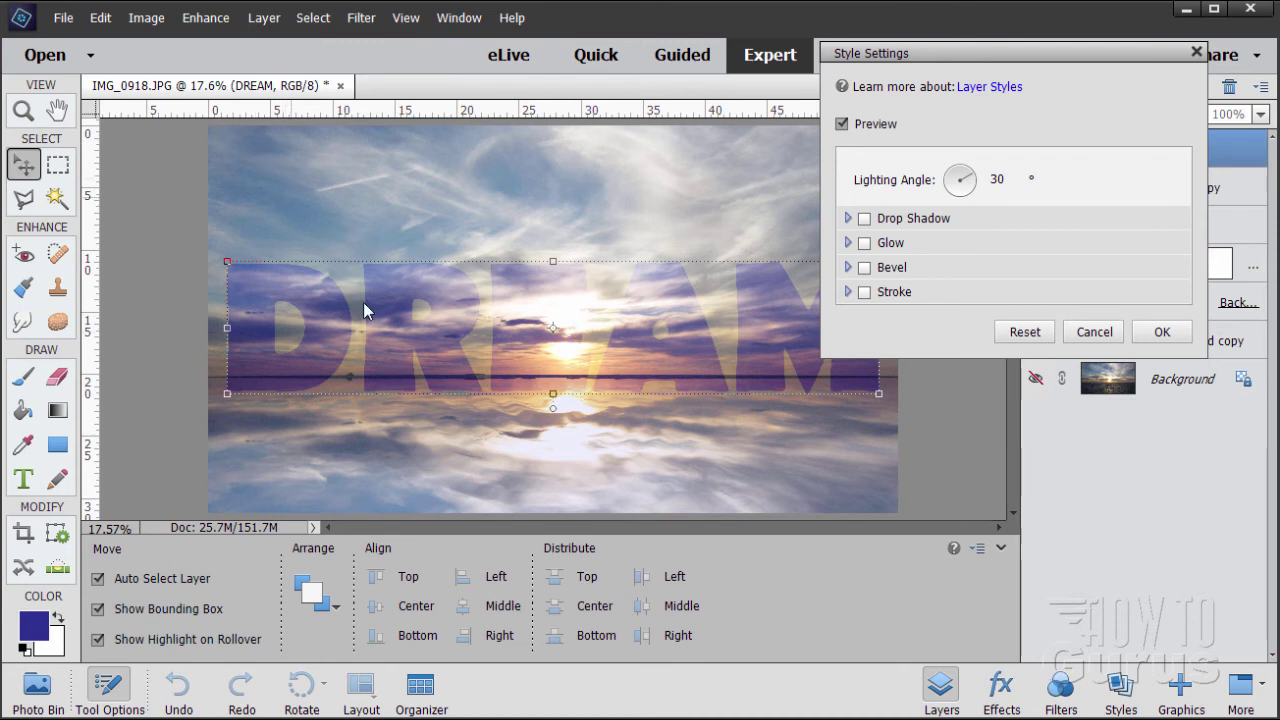
pyautogui.moveTo(966, 192); pyautogui.dragTo(958, 178)
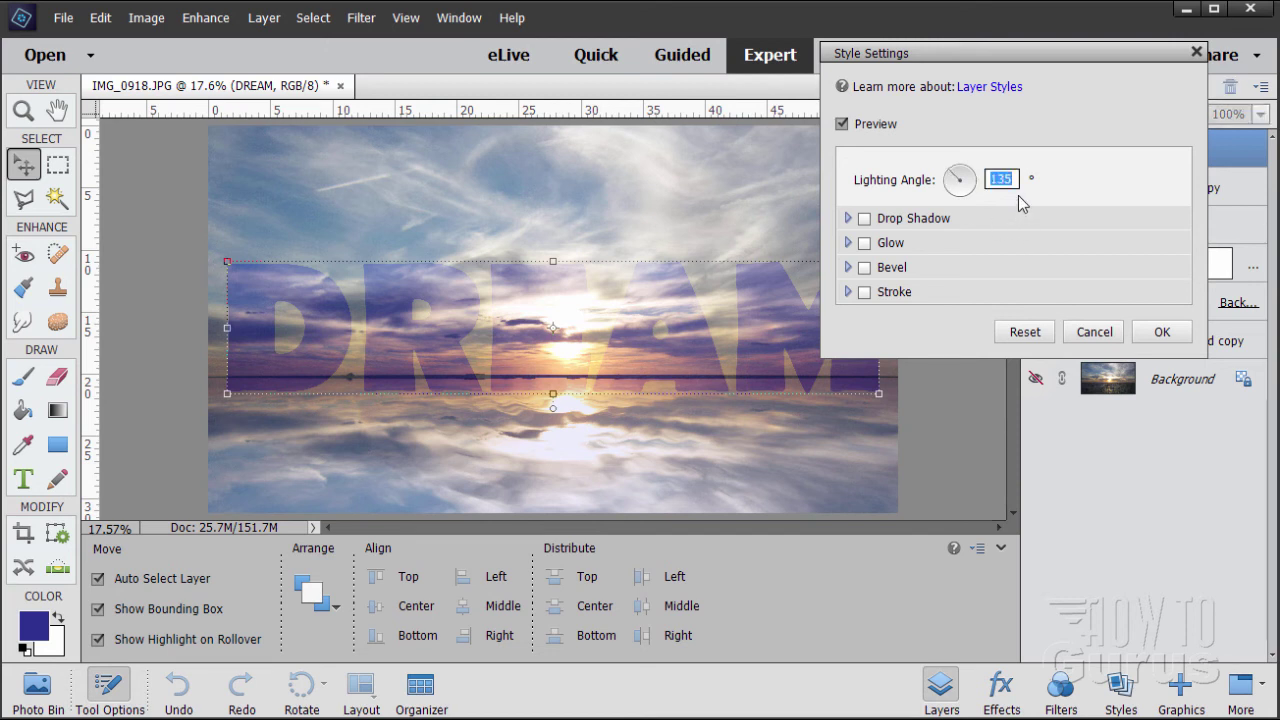
pyautogui.click(1008, 179)
pyautogui.click(997, 179)
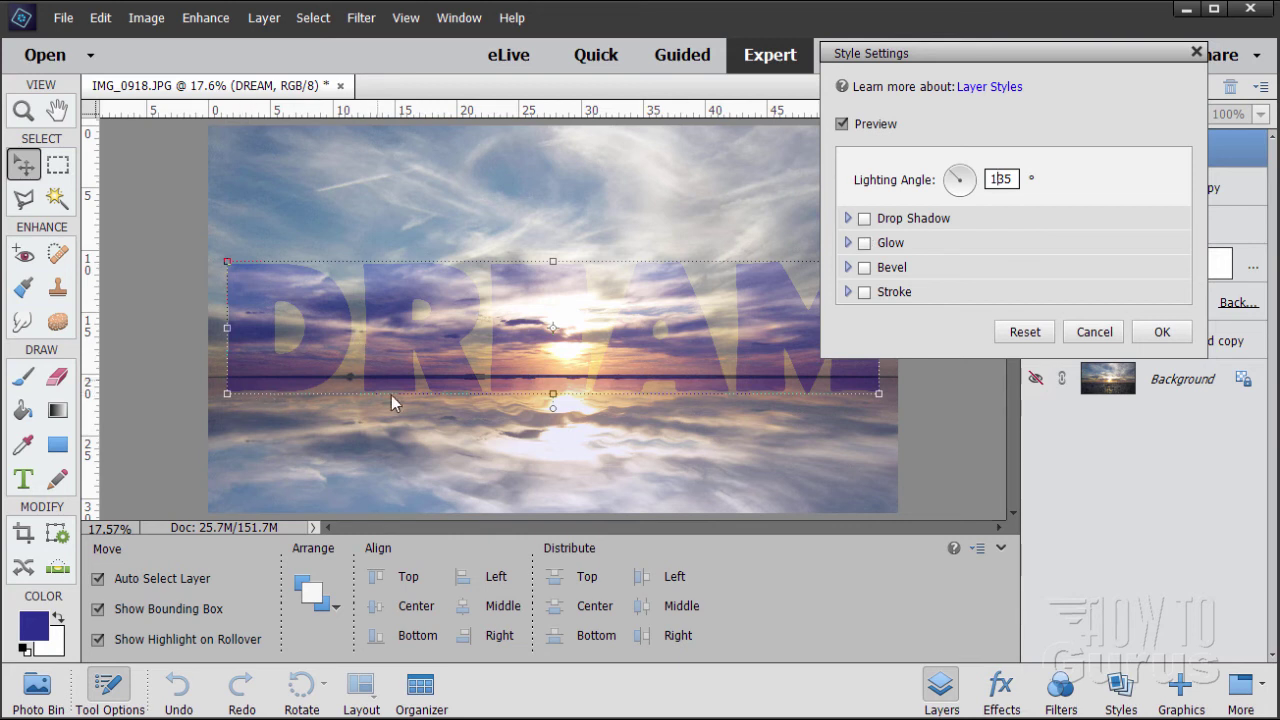
# Step: Enable a drop shadow with size 10 px, distance 33 px and 100% opacity
pyautogui.click(865, 219)
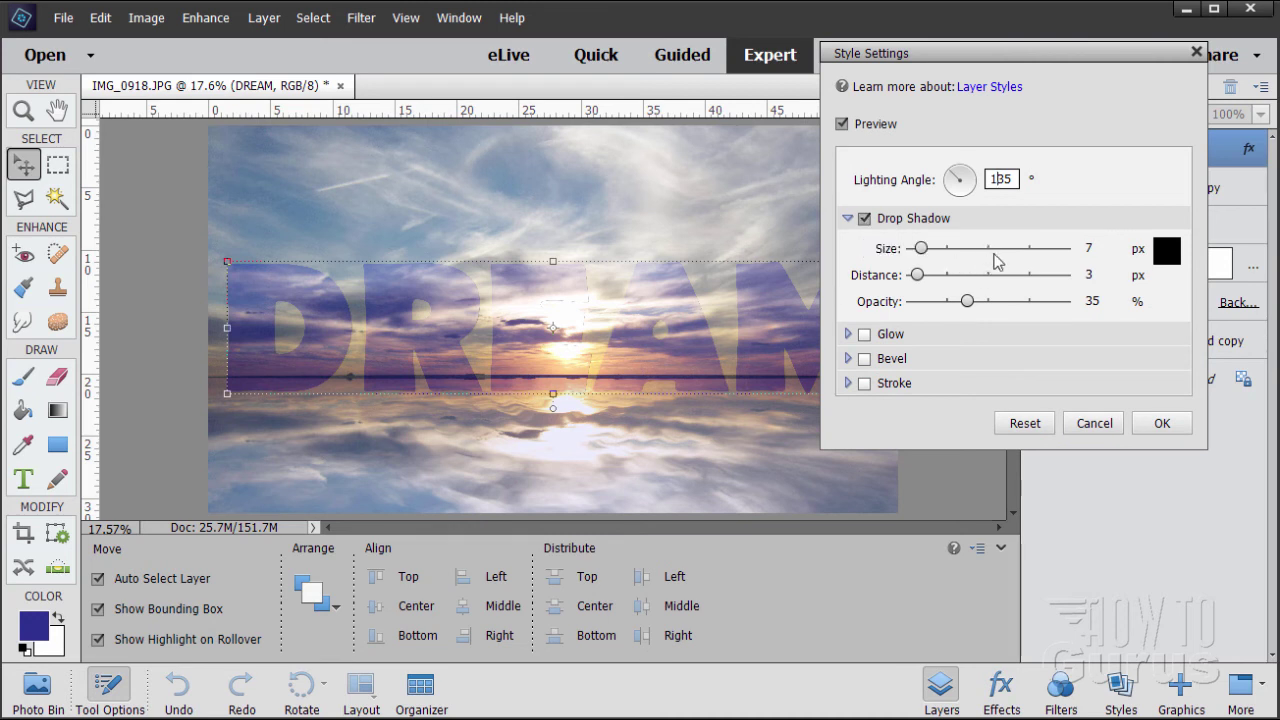
pyautogui.click(1089, 249)
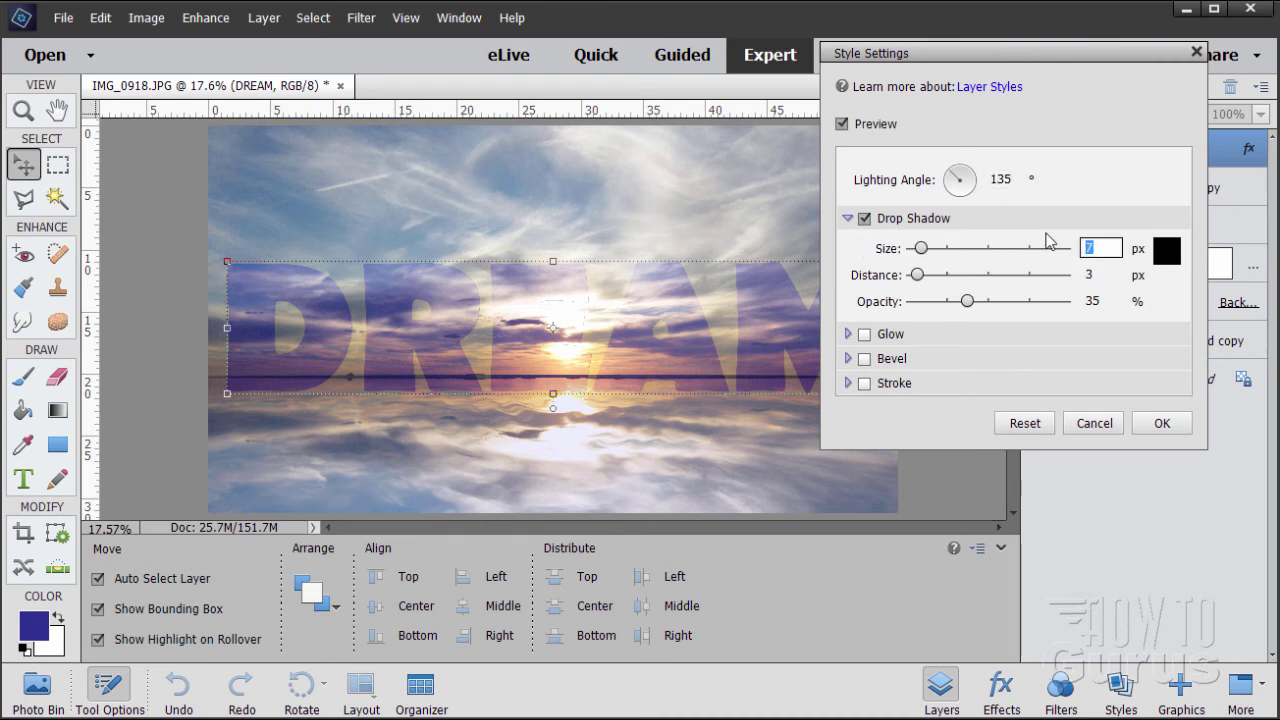
pyautogui.write('10')
pyautogui.moveTo(917, 276); pyautogui.dragTo(945, 278)
pyautogui.hotkey('shift', 'Tab')
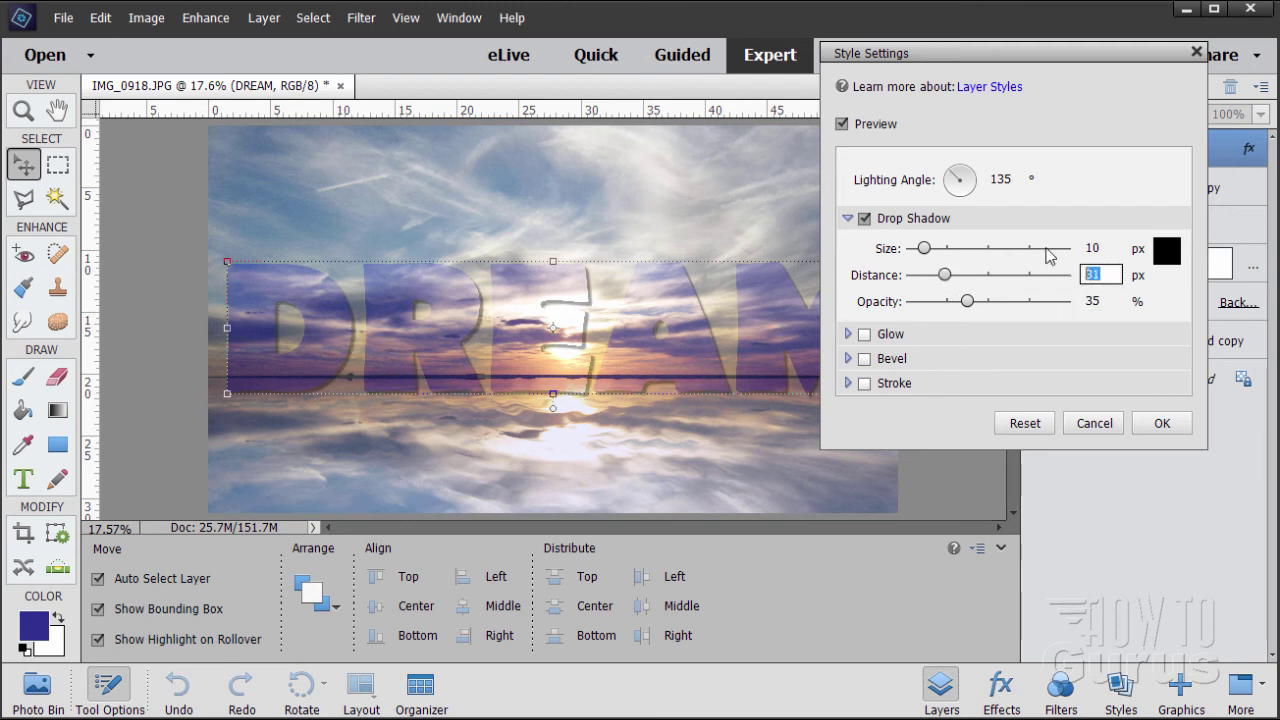
pyautogui.write('33')
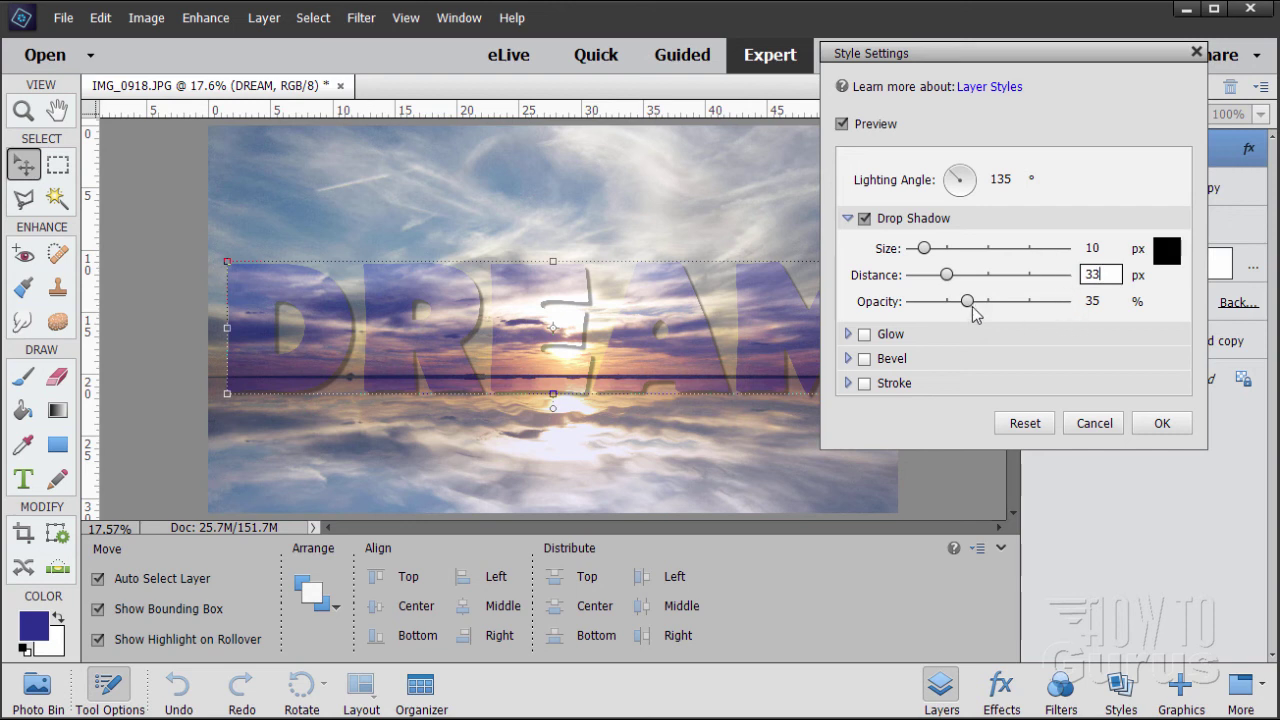
pyautogui.click(1088, 305)
pyautogui.doubleClick(1088, 305)
pyautogui.write('100')
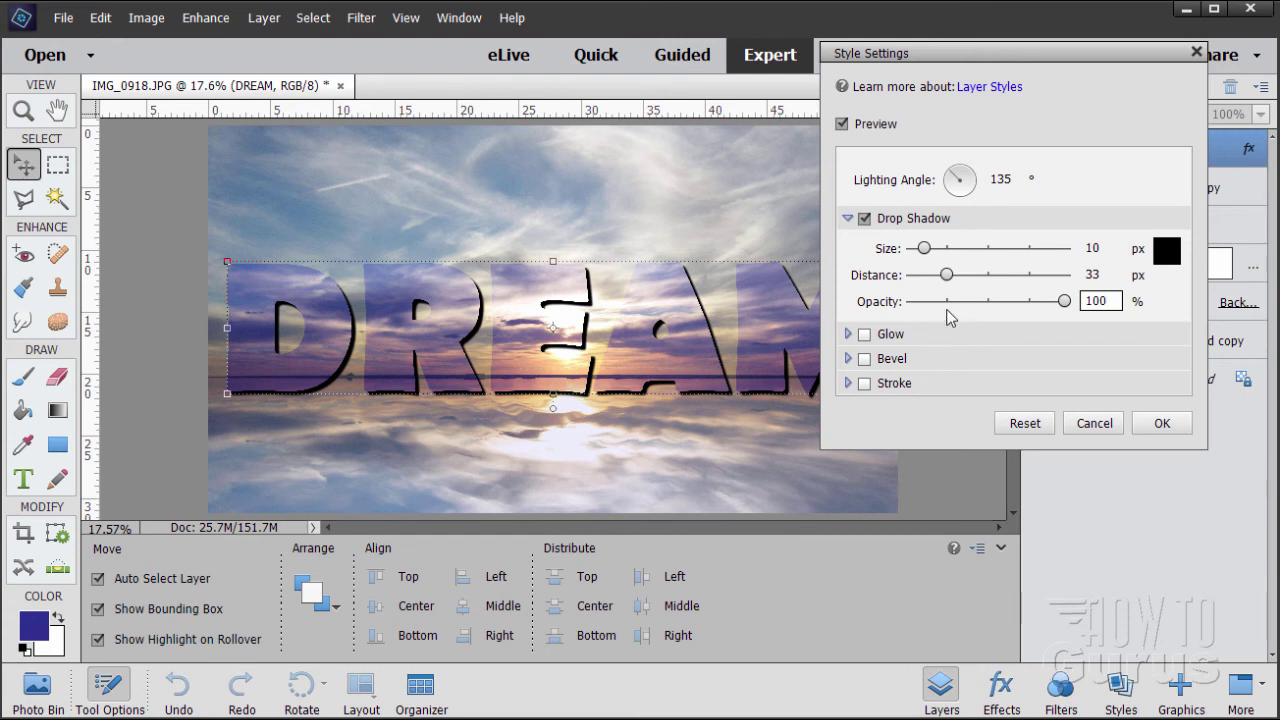
# Step: Add a white outer glow at 65% opacity and 111 px size, then apply the styles
pyautogui.click(865, 336)
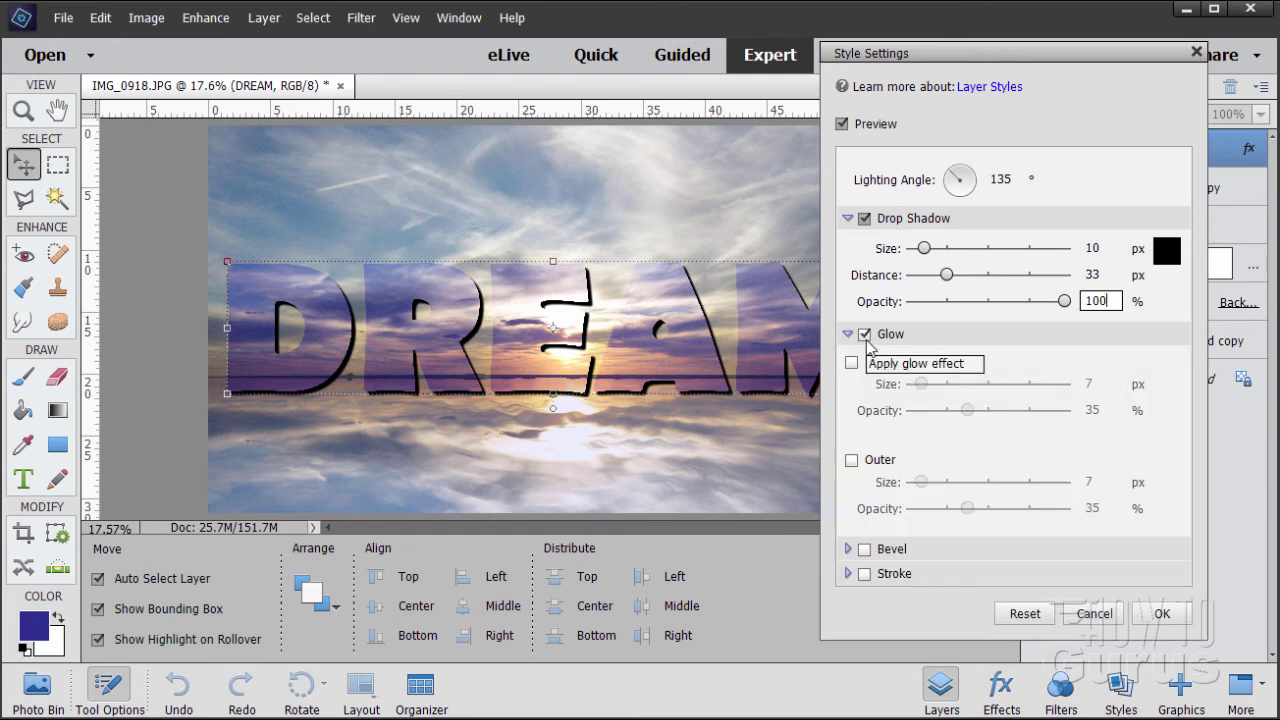
pyautogui.click(852, 461)
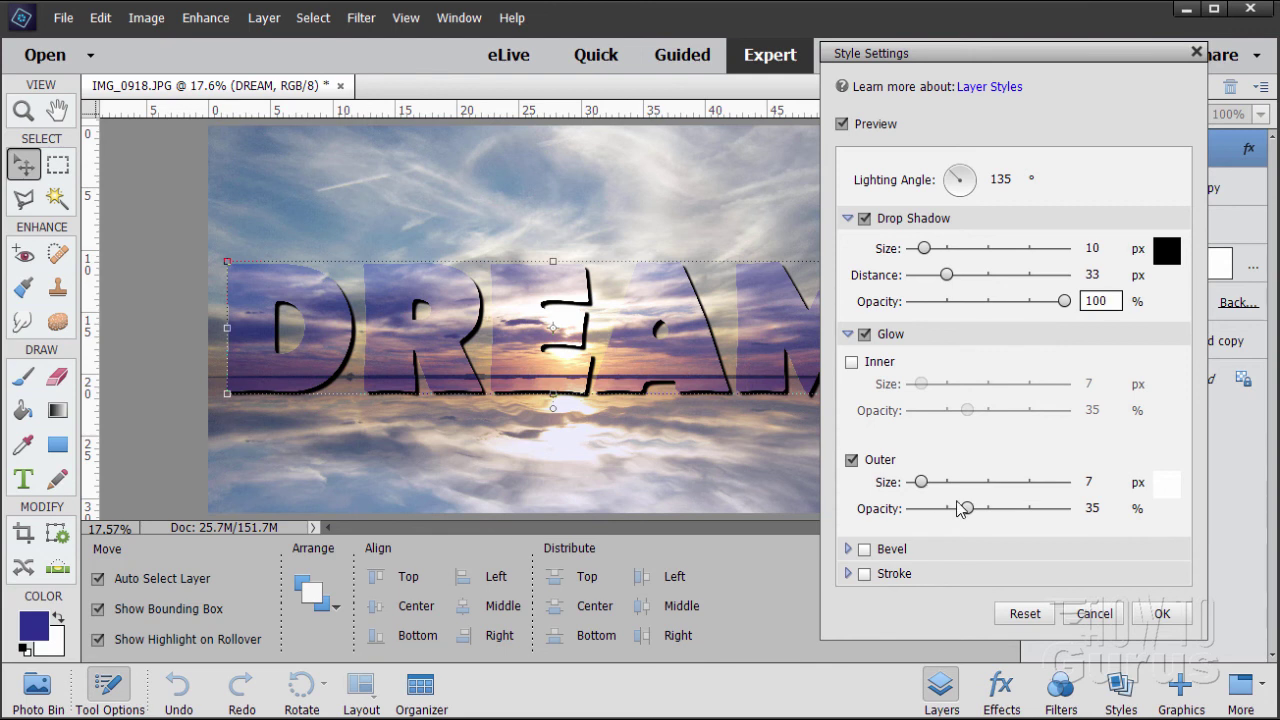
pyautogui.click(1118, 507)
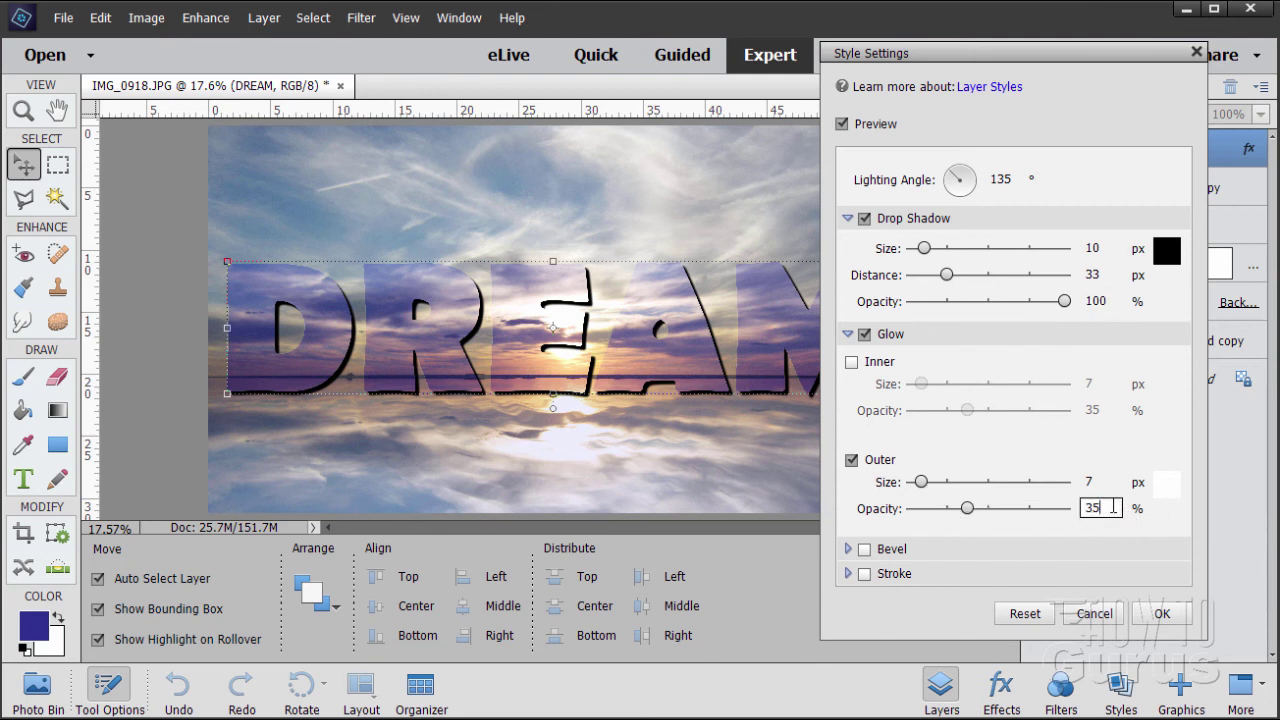
pyautogui.write('65')
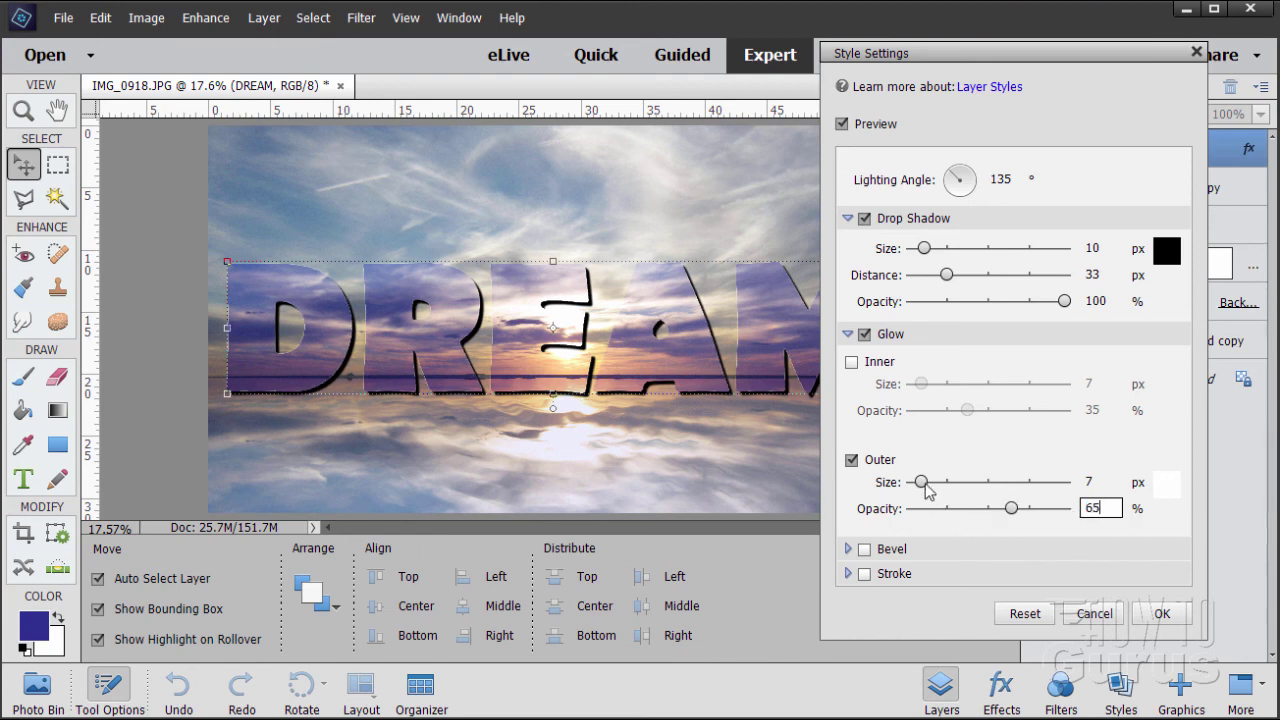
pyautogui.moveTo(926, 488); pyautogui.dragTo(959, 489)
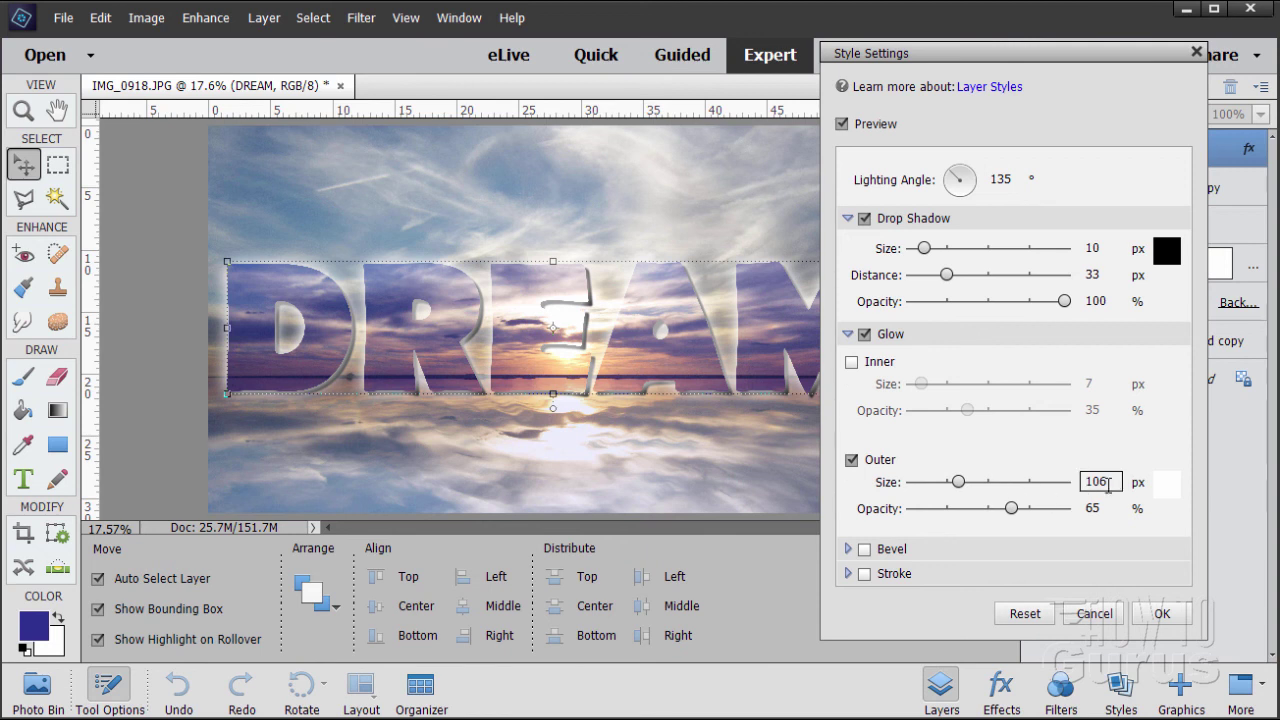
pyautogui.moveTo(1108, 484); pyautogui.dragTo(1096, 483)
pyautogui.write('111')
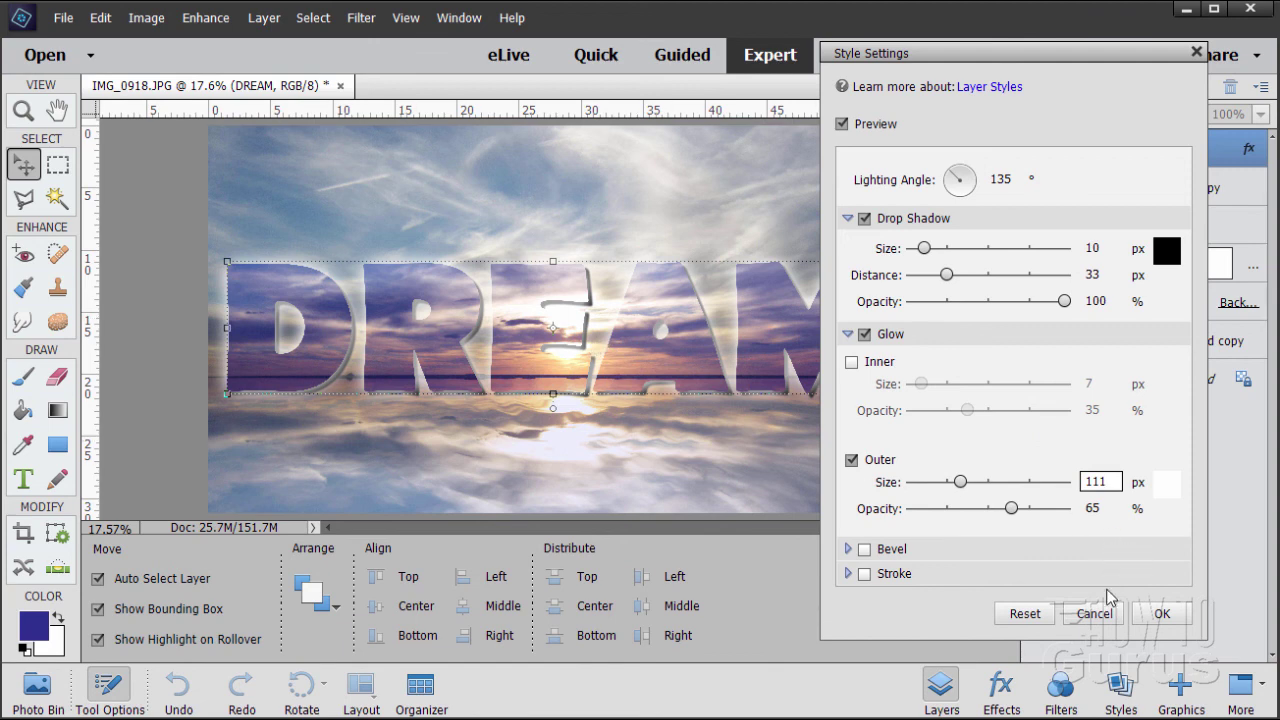
pyautogui.click(1160, 613)
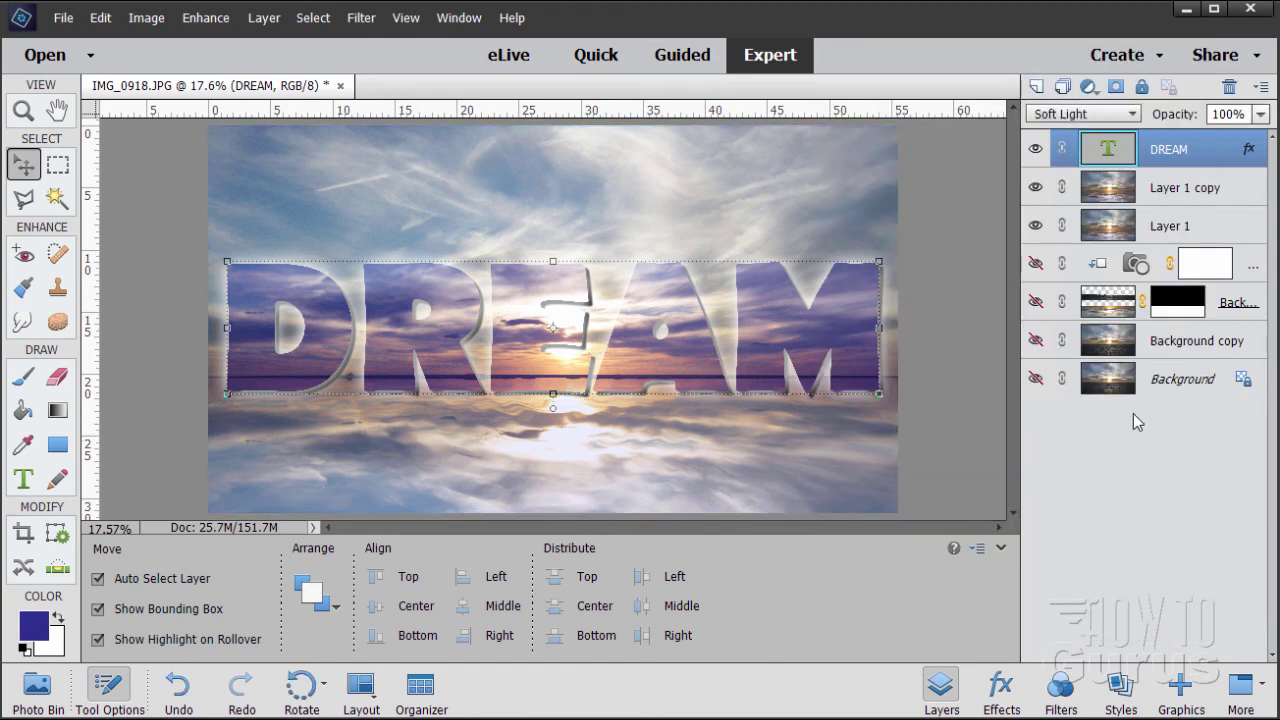
# Step: Select the Background layer, float the DREAM document in its own window, and zoom it to 25%
pyautogui.click(1133, 388)
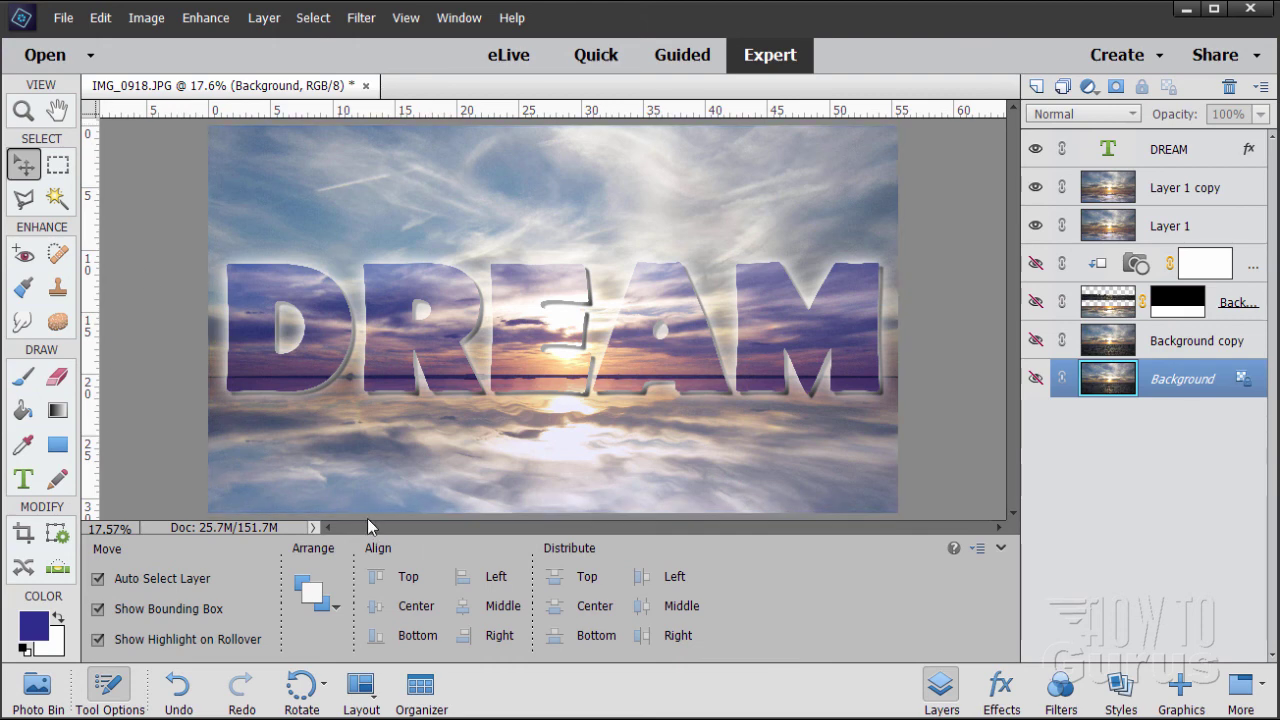
pyautogui.moveTo(181, 91); pyautogui.dragTo(200, 93)
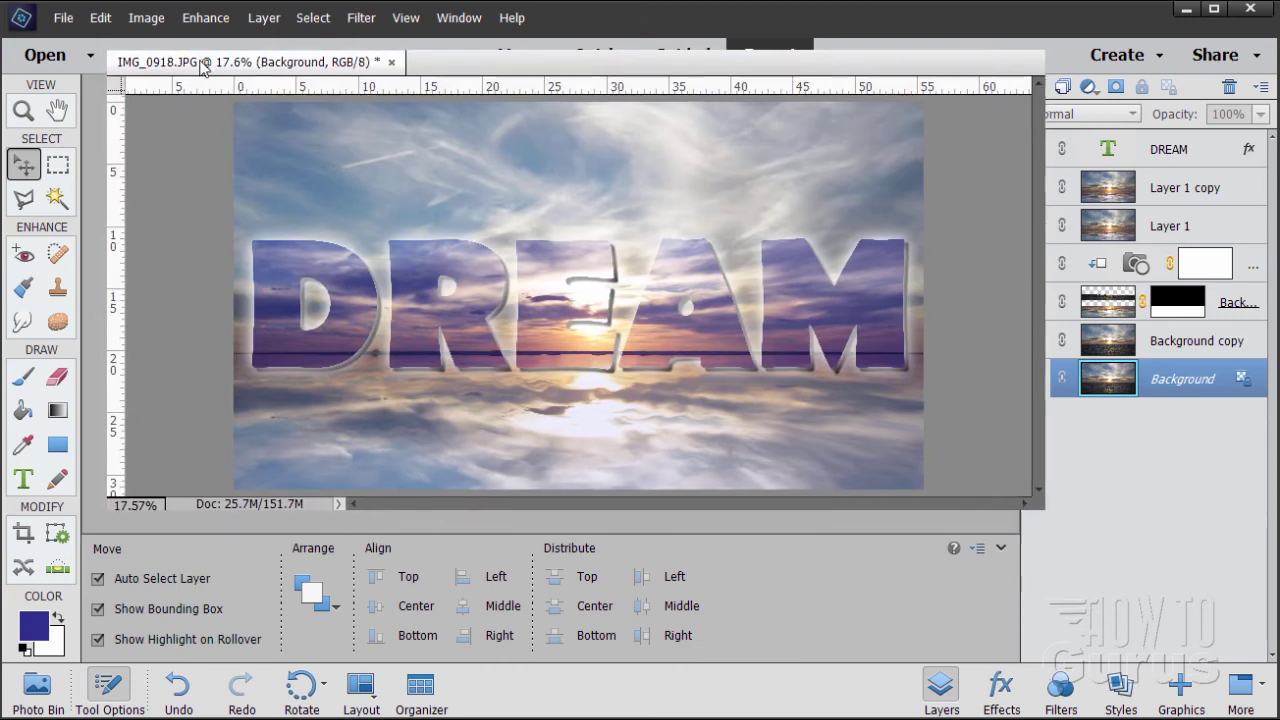
pyautogui.moveTo(201, 66); pyautogui.dragTo(202, 67)
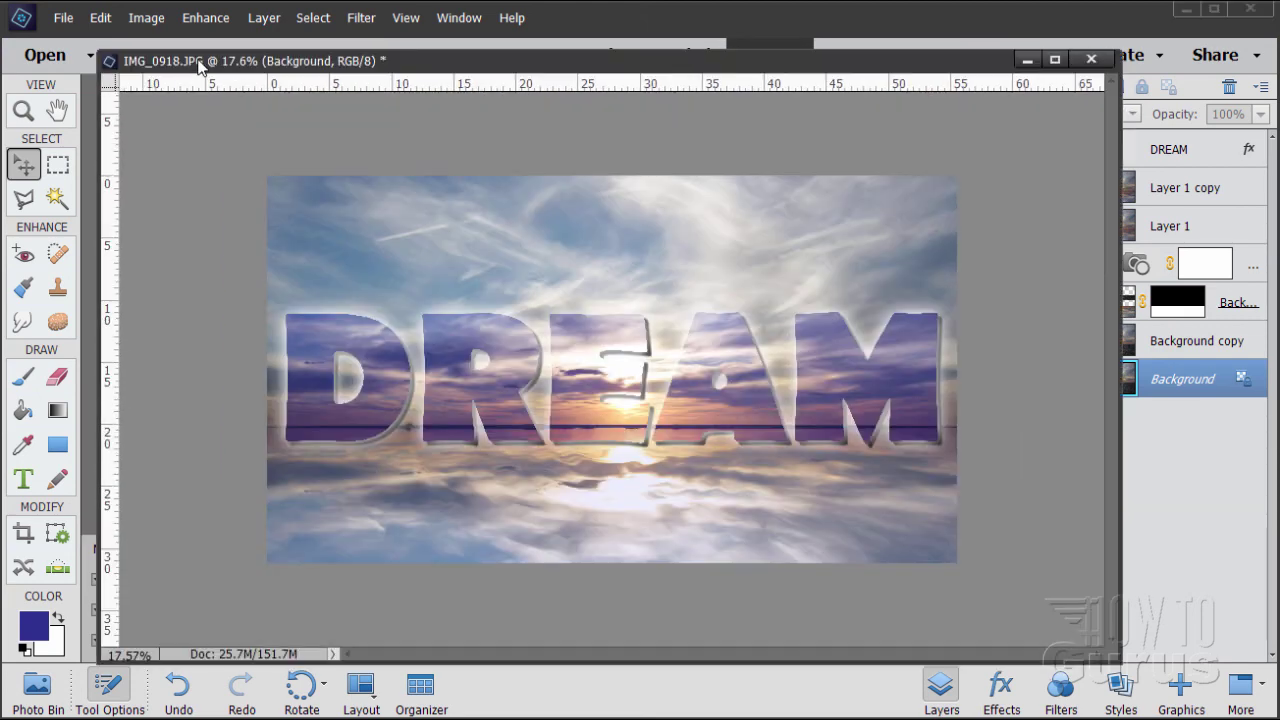
pyautogui.click(24, 110)
pyautogui.click(648, 349)
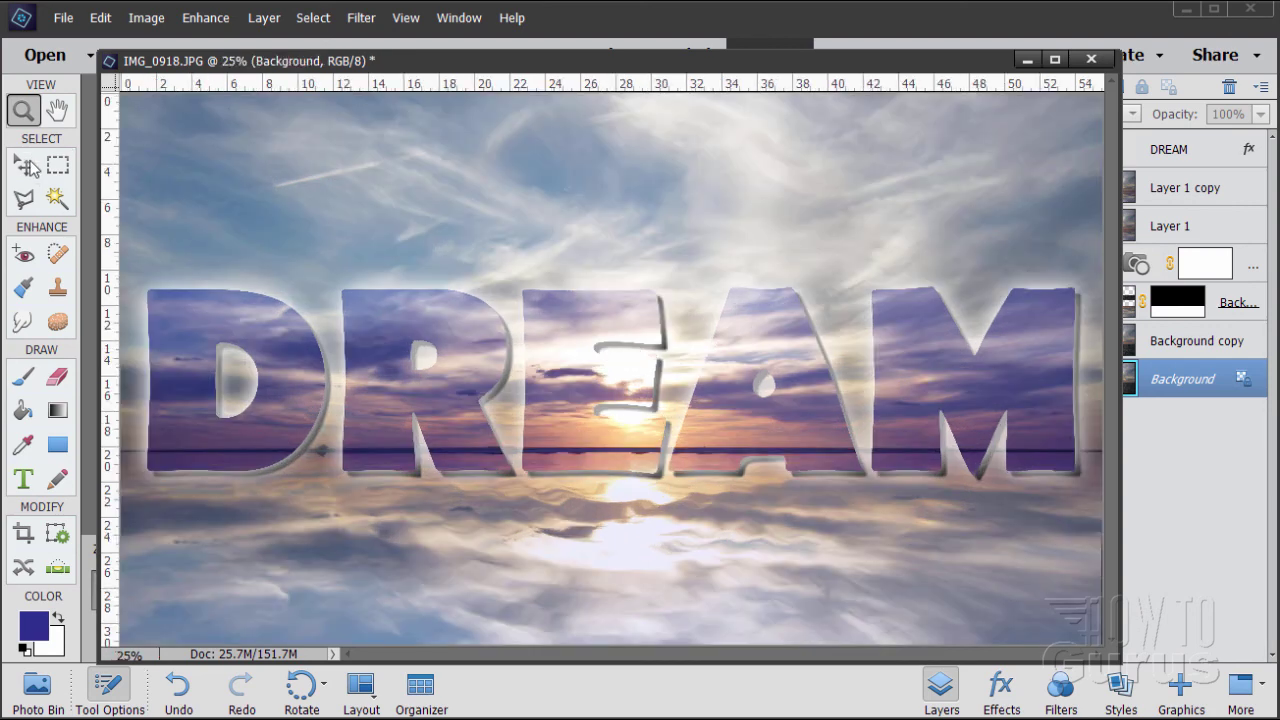
pyautogui.click(24, 164)
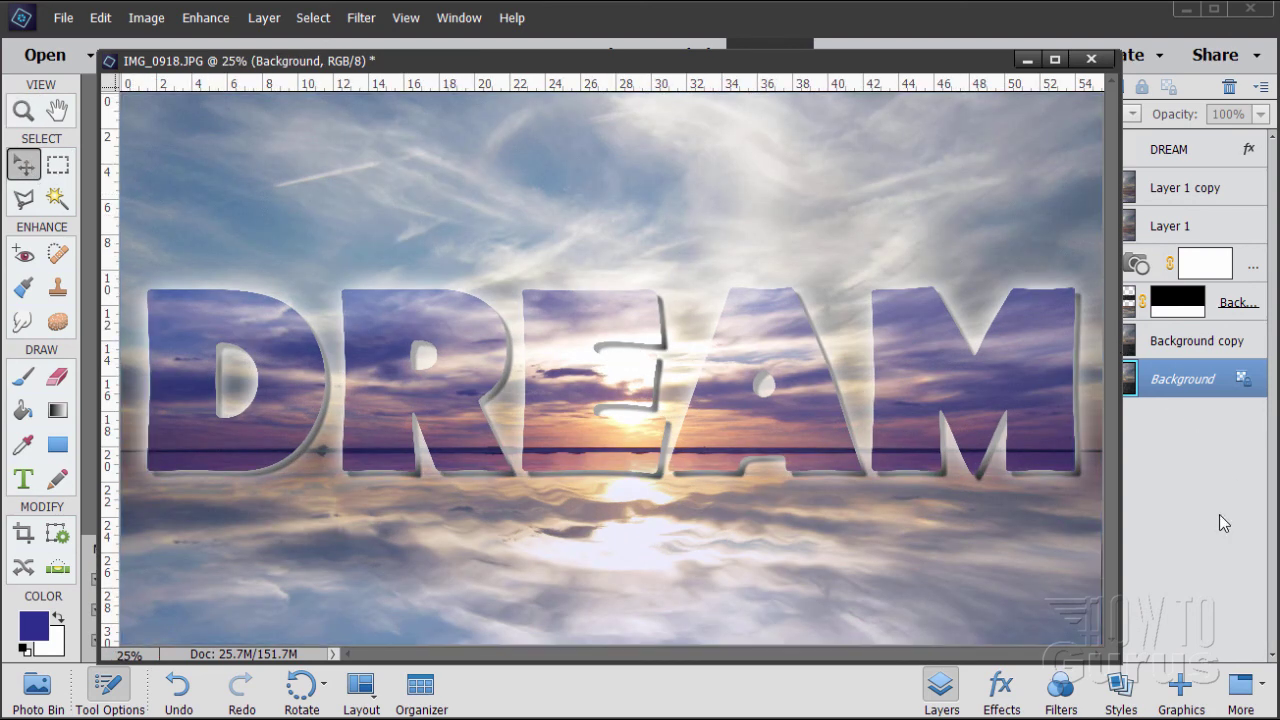